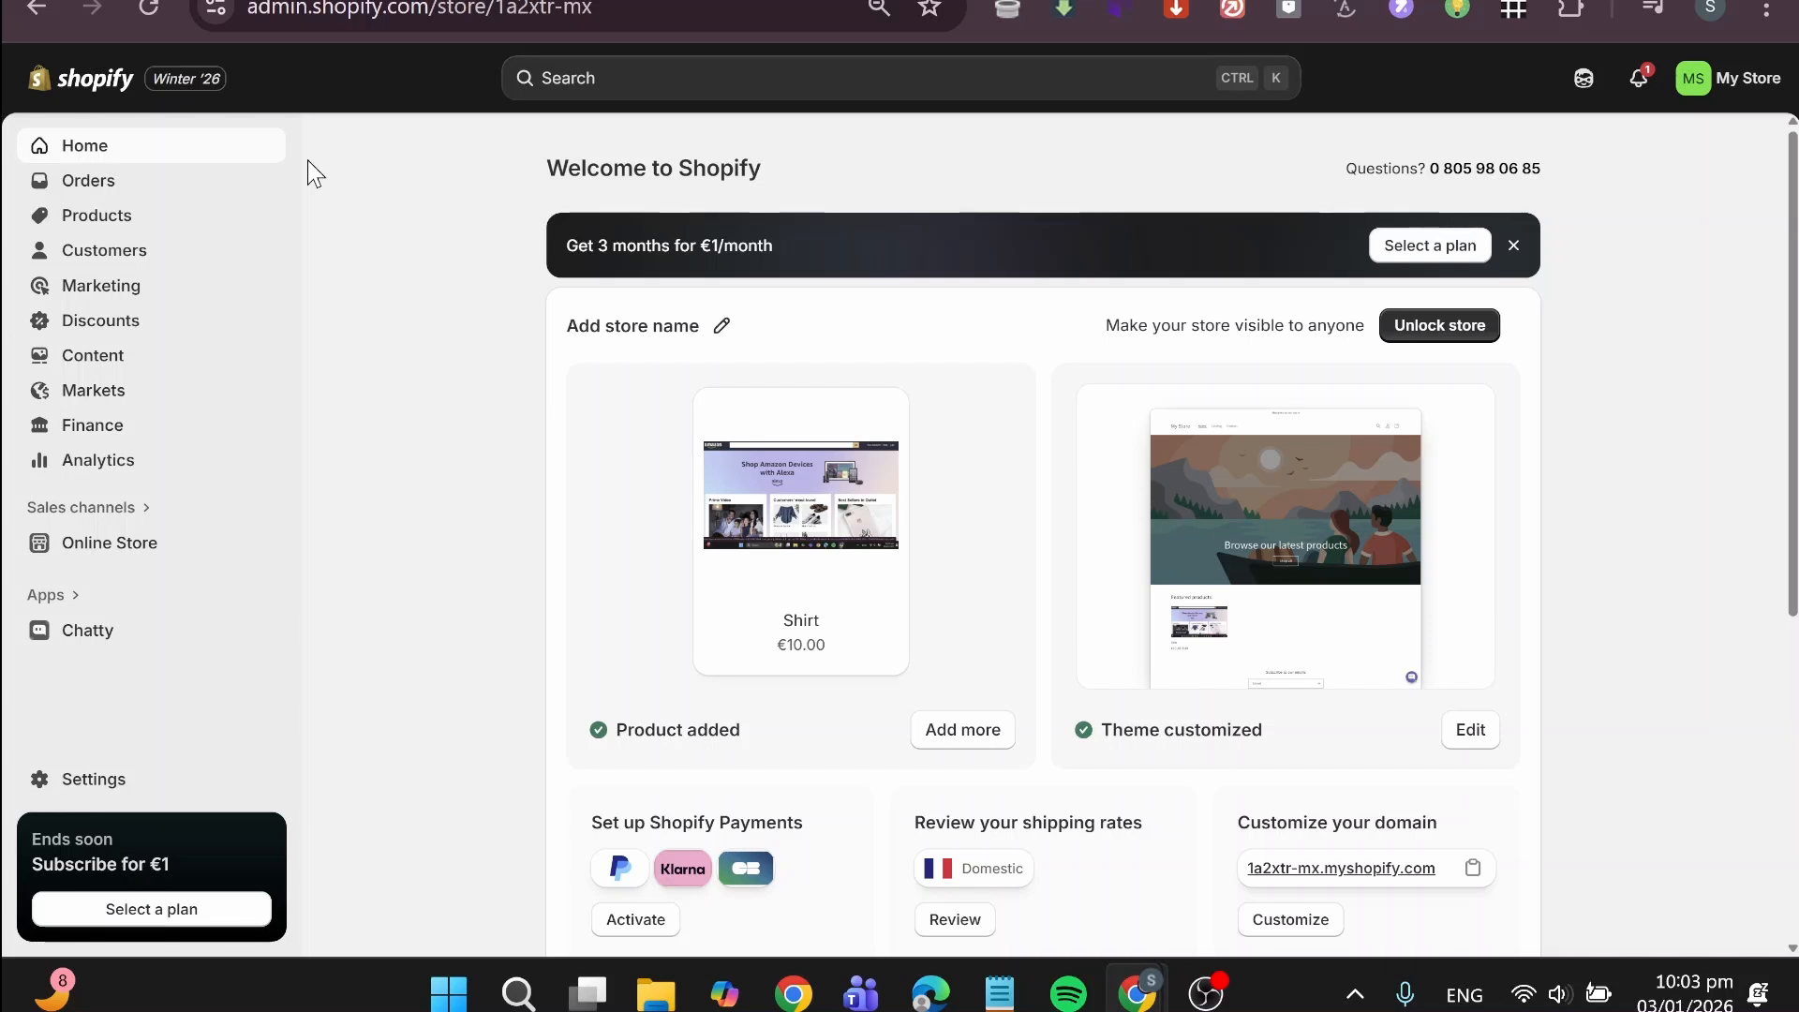
Step: Search the Shopify App Store for "booking and appointement" from the store admin
click(622, 79)
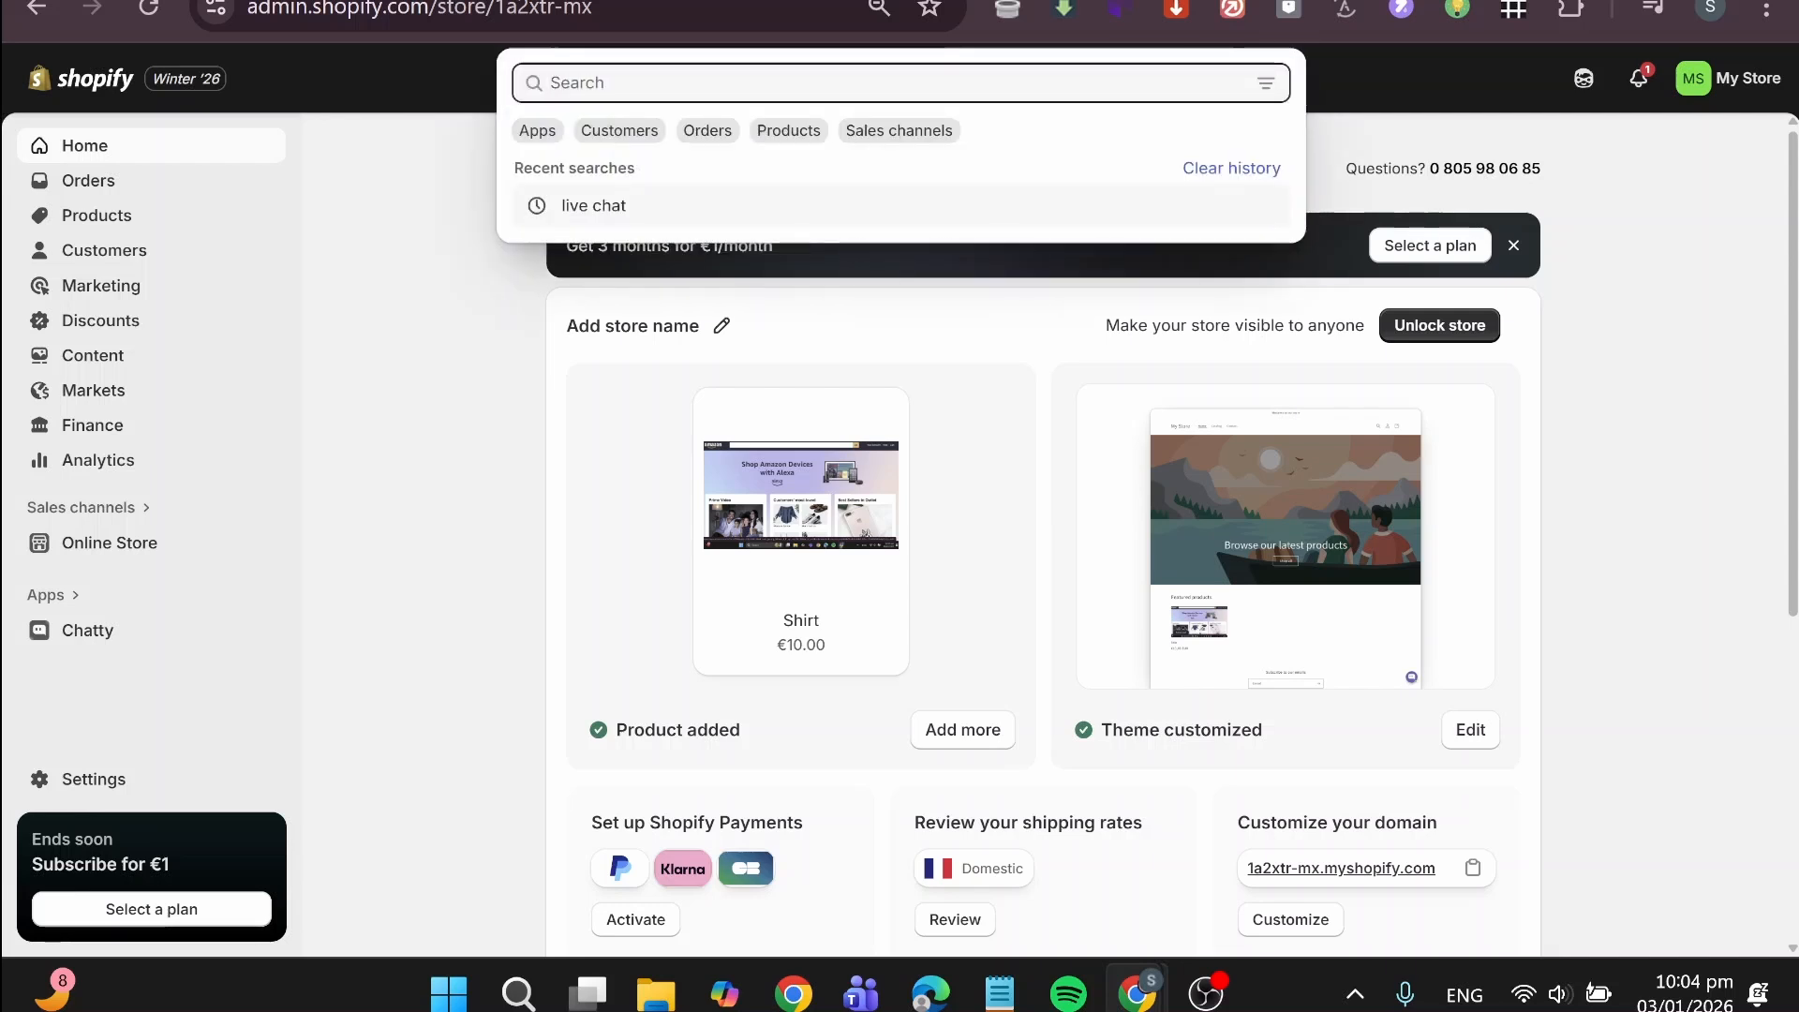
text(bookin)
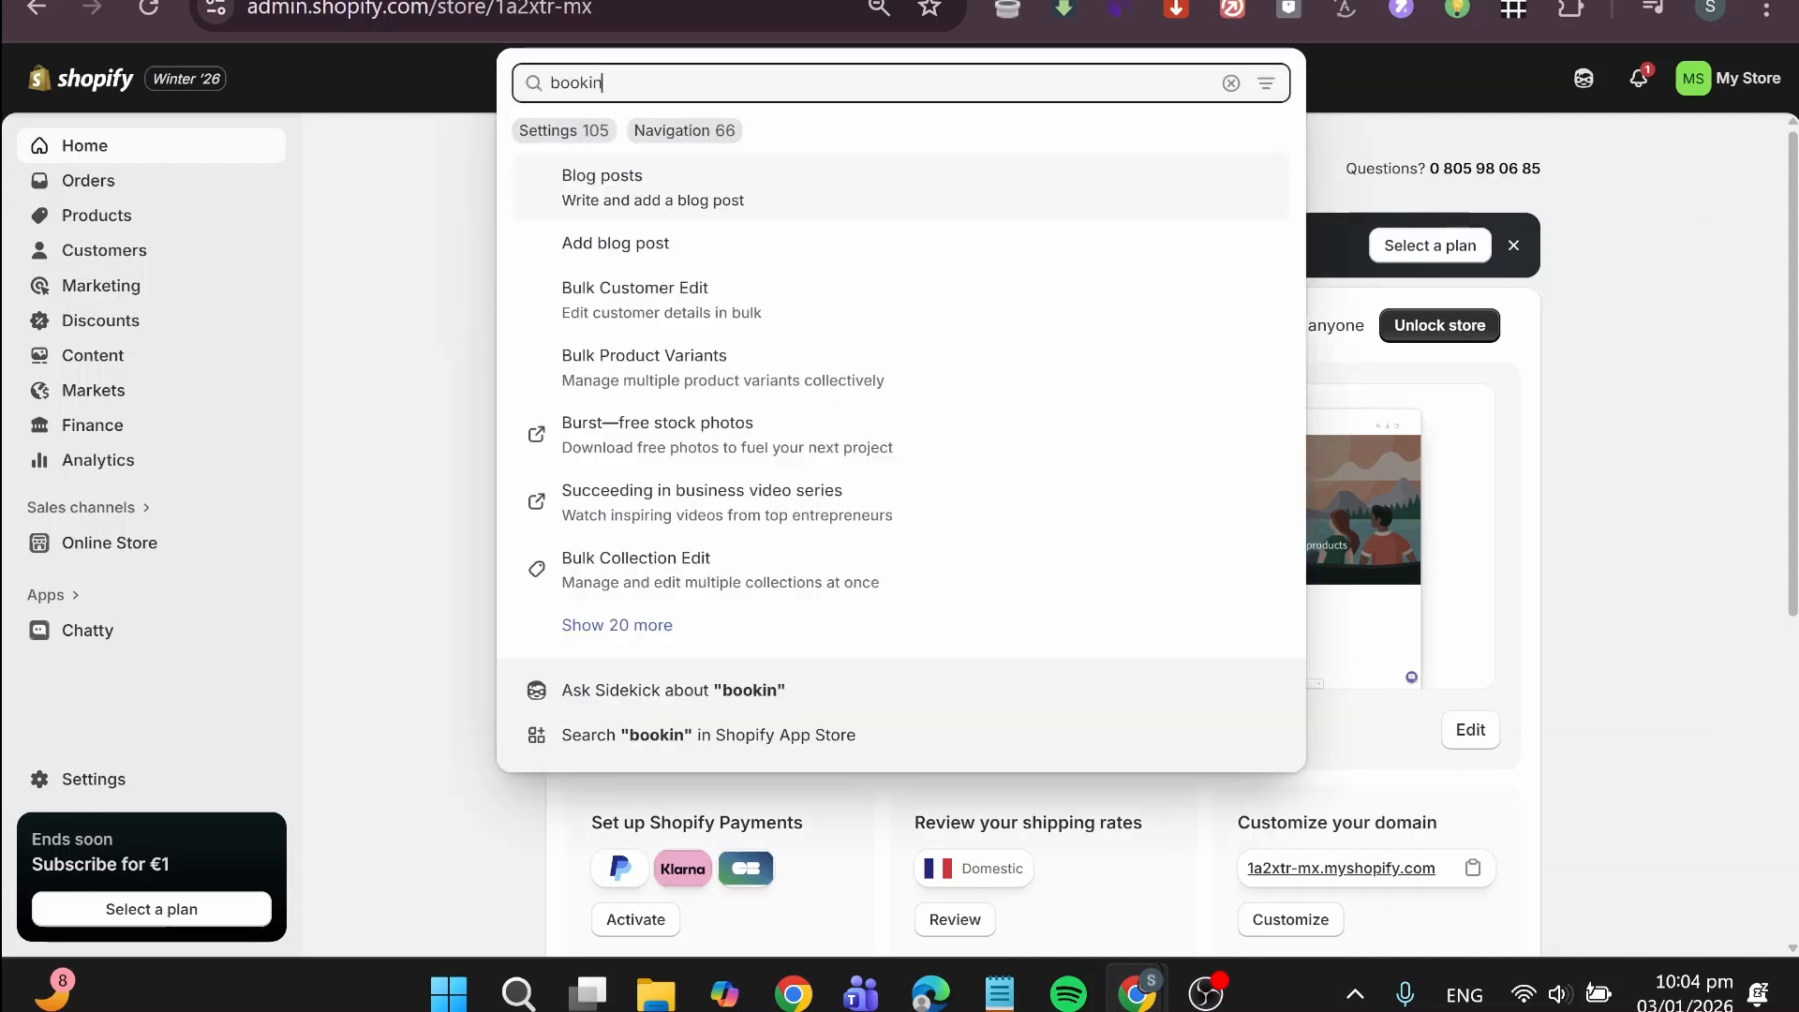
text(g and a)
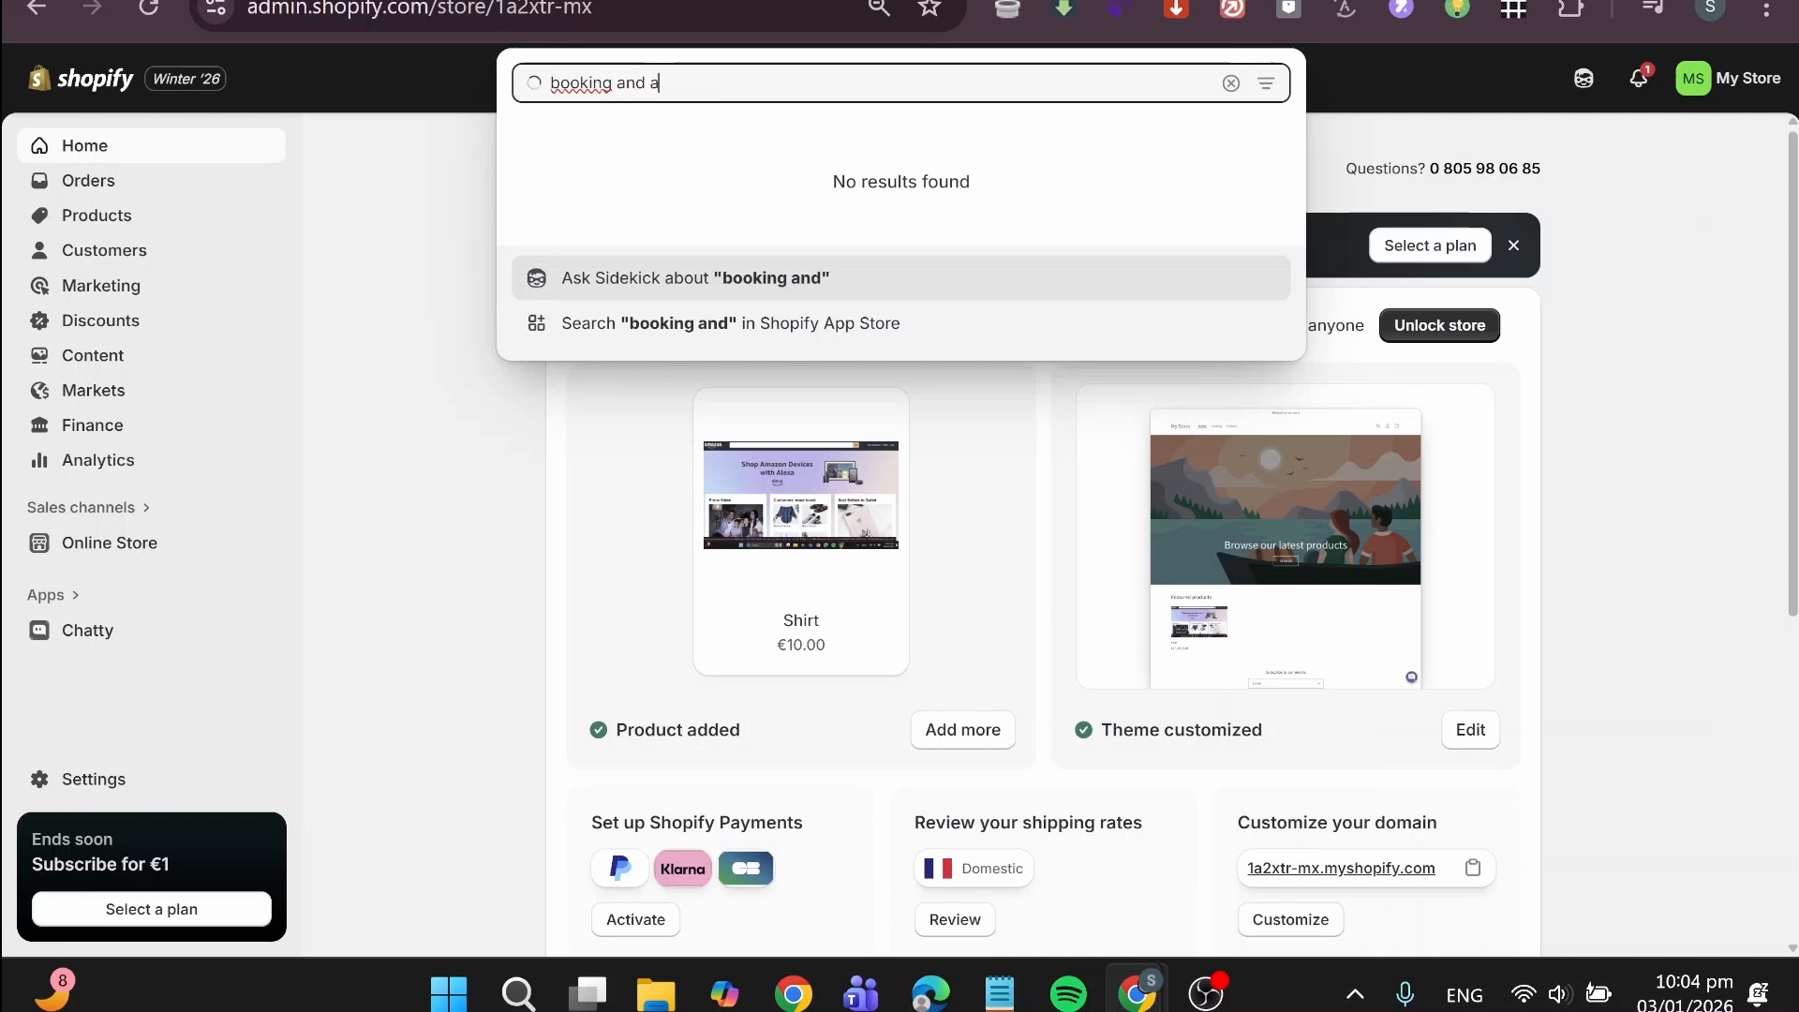
text(ppointemen)
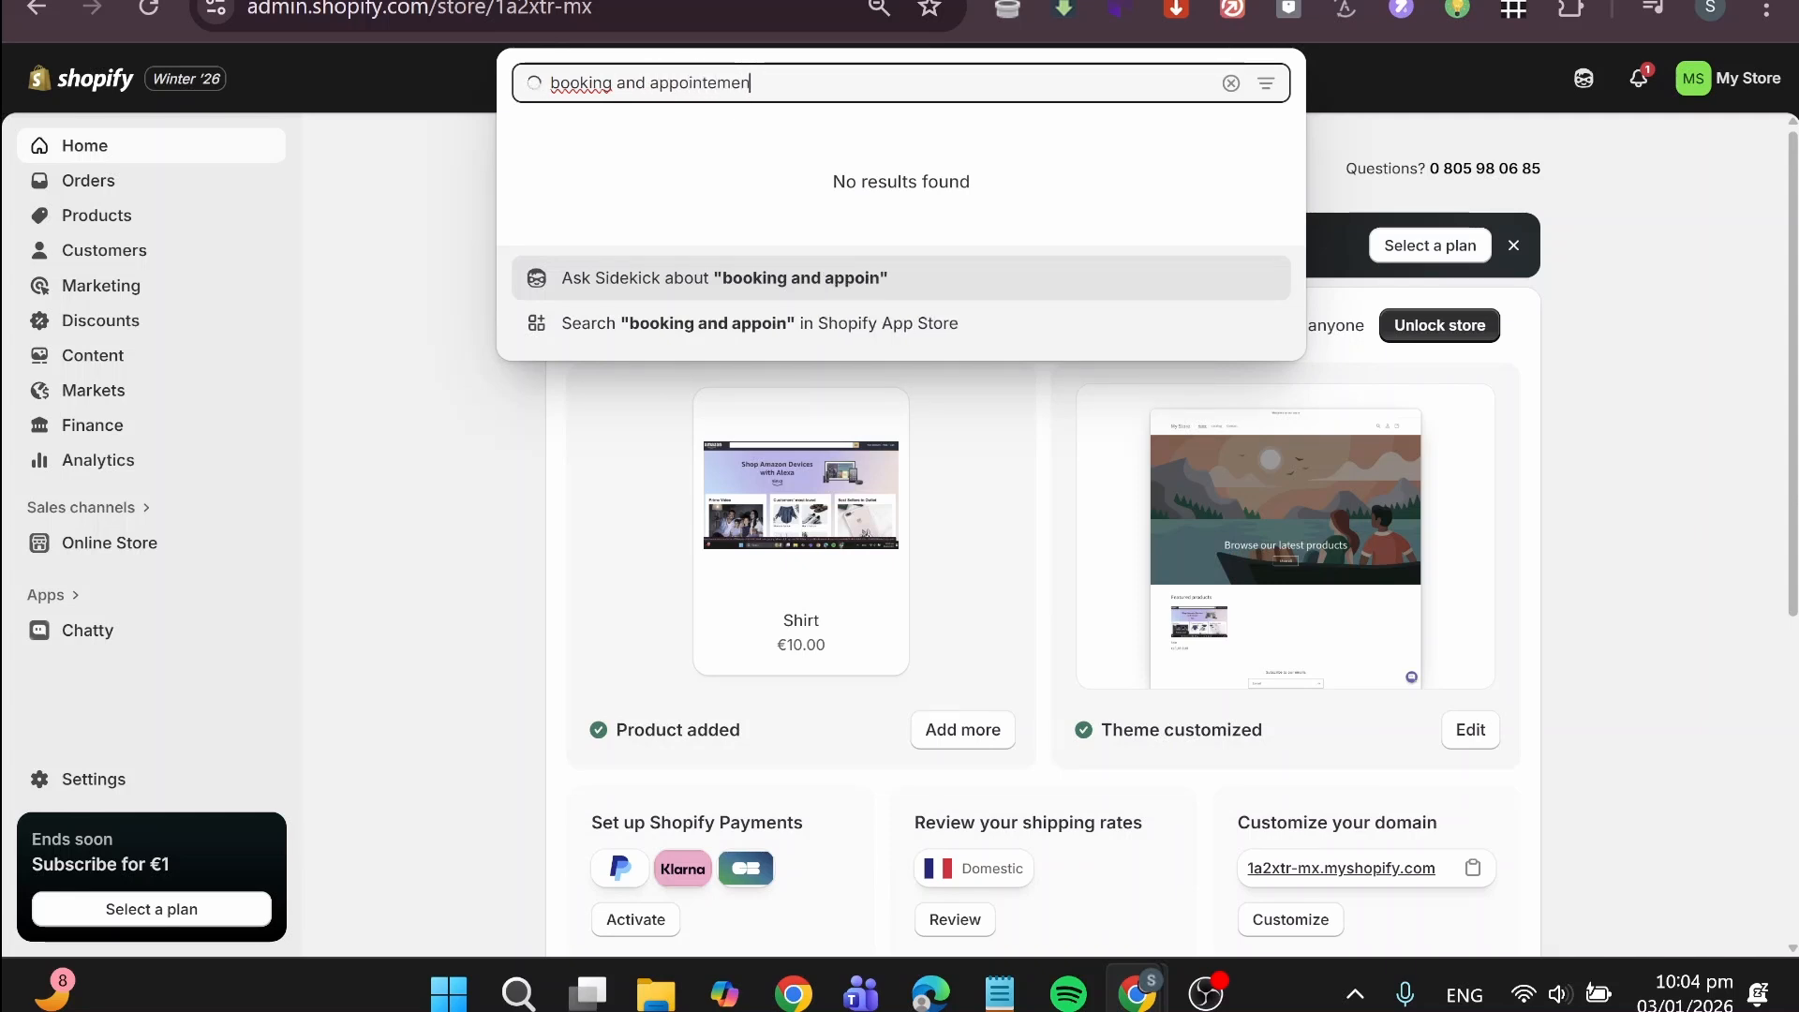
text(t)
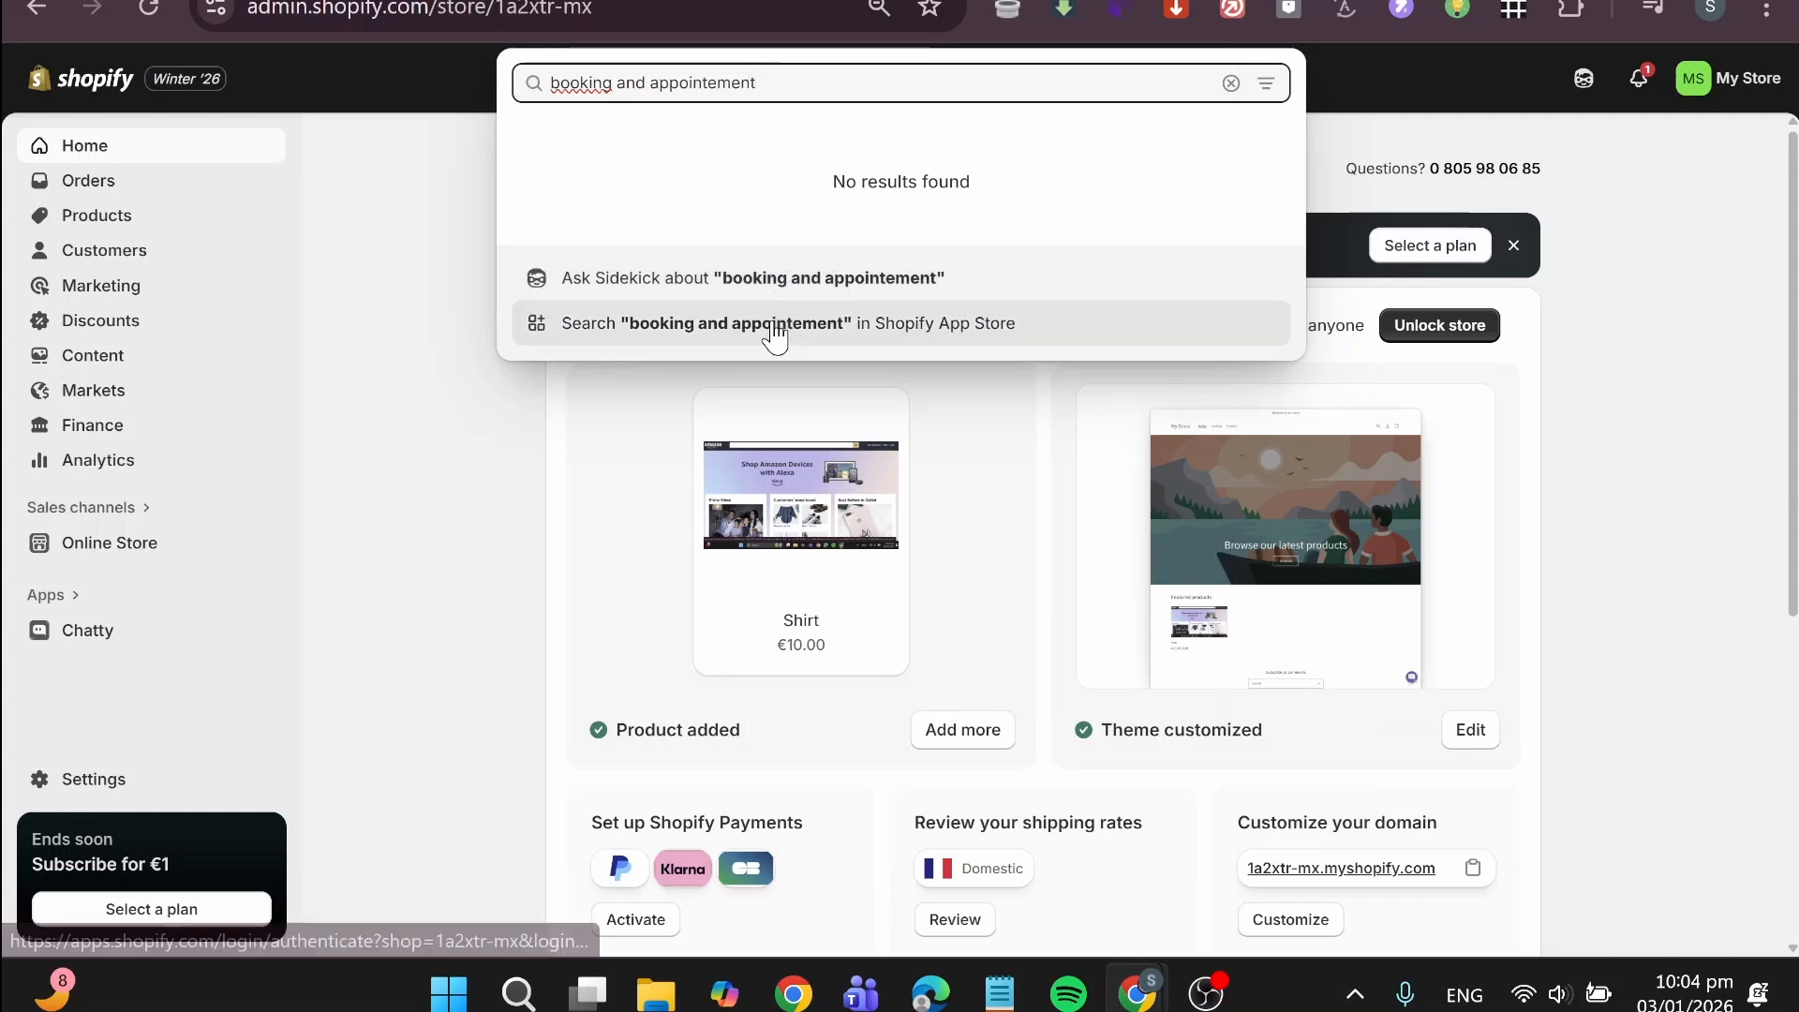
click(778, 326)
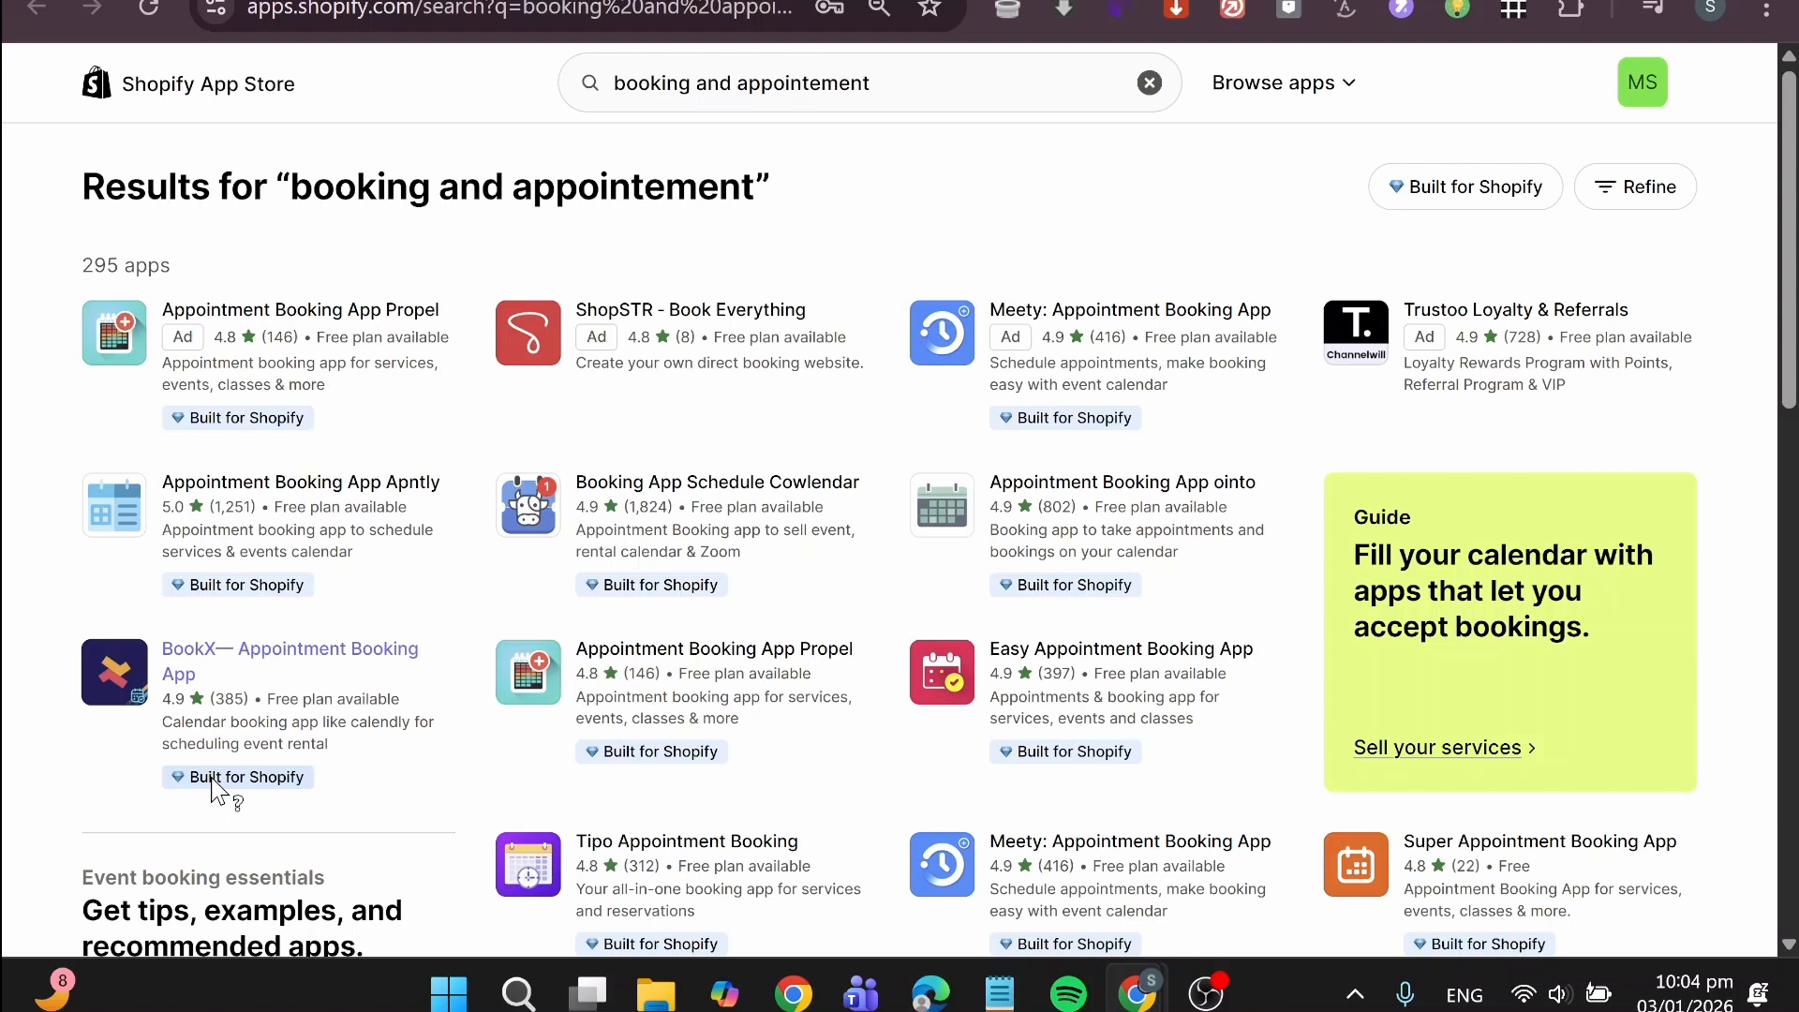
Step: View the listing of BookX— Appointment Booking App and return to the search results
click(250, 661)
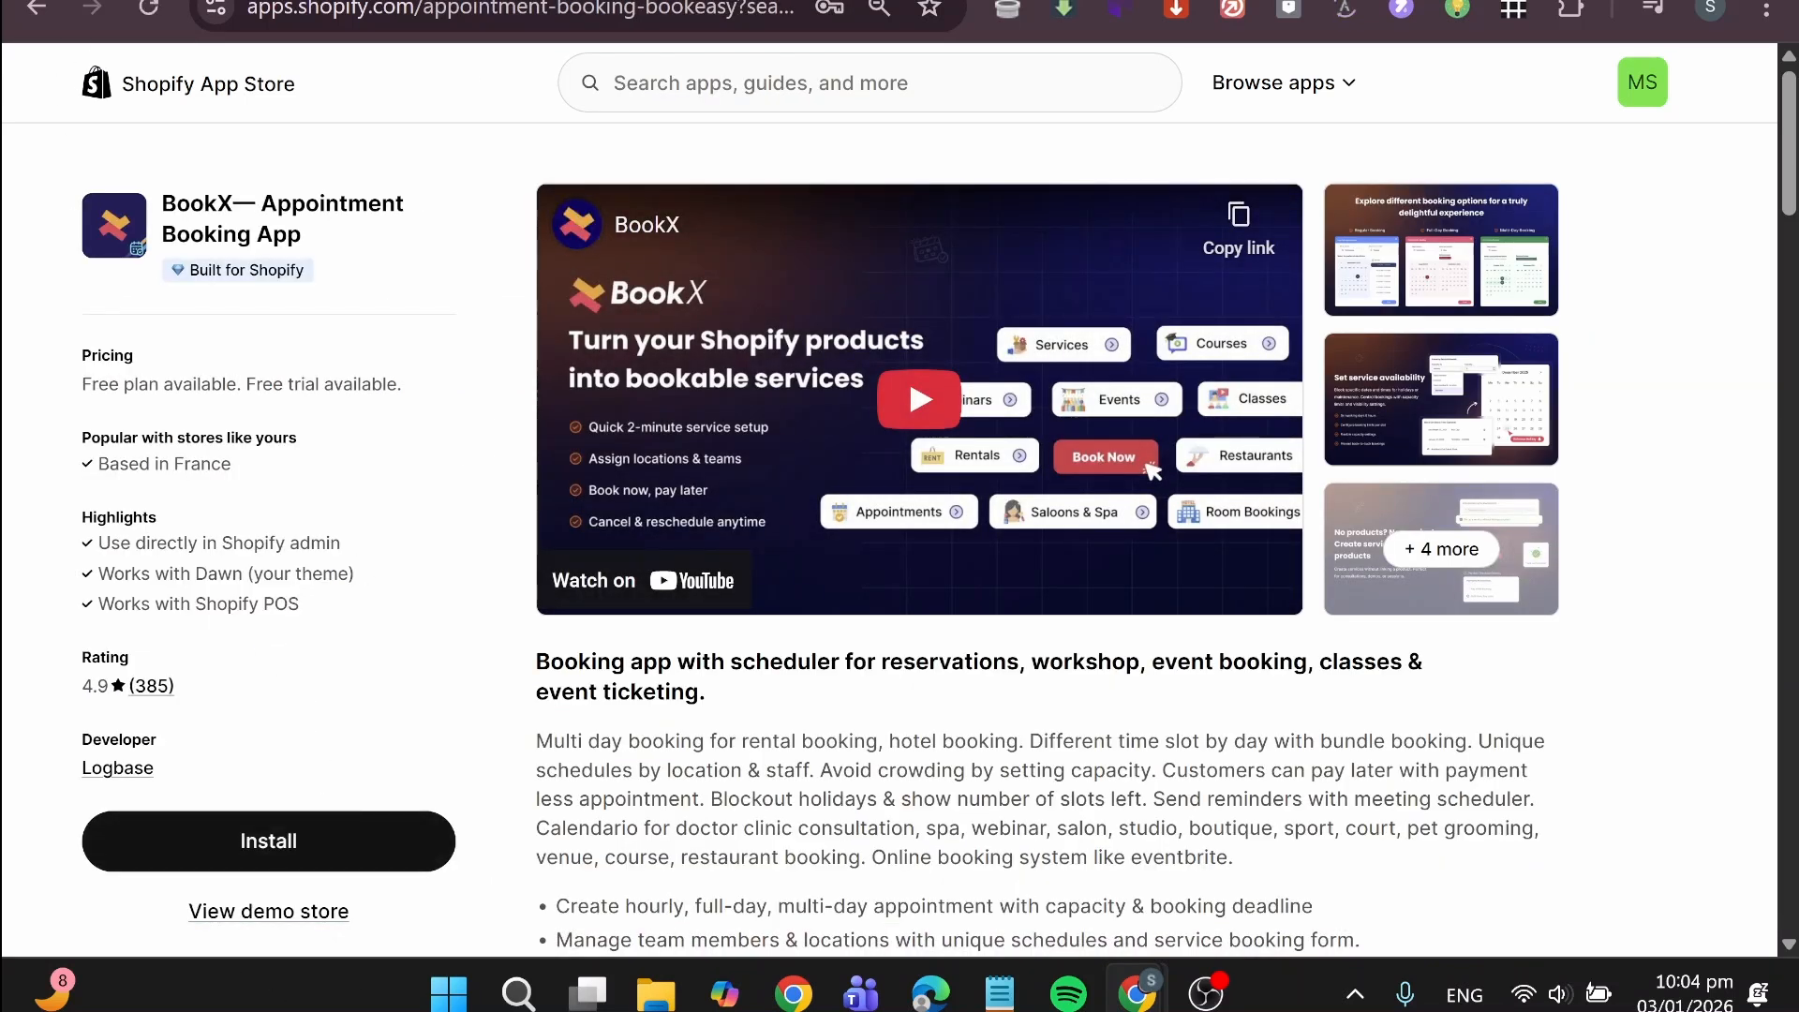
key(ctrl+shift+Tab)
key(ctrl+Tab)
key(ctrl+shift+Tab)
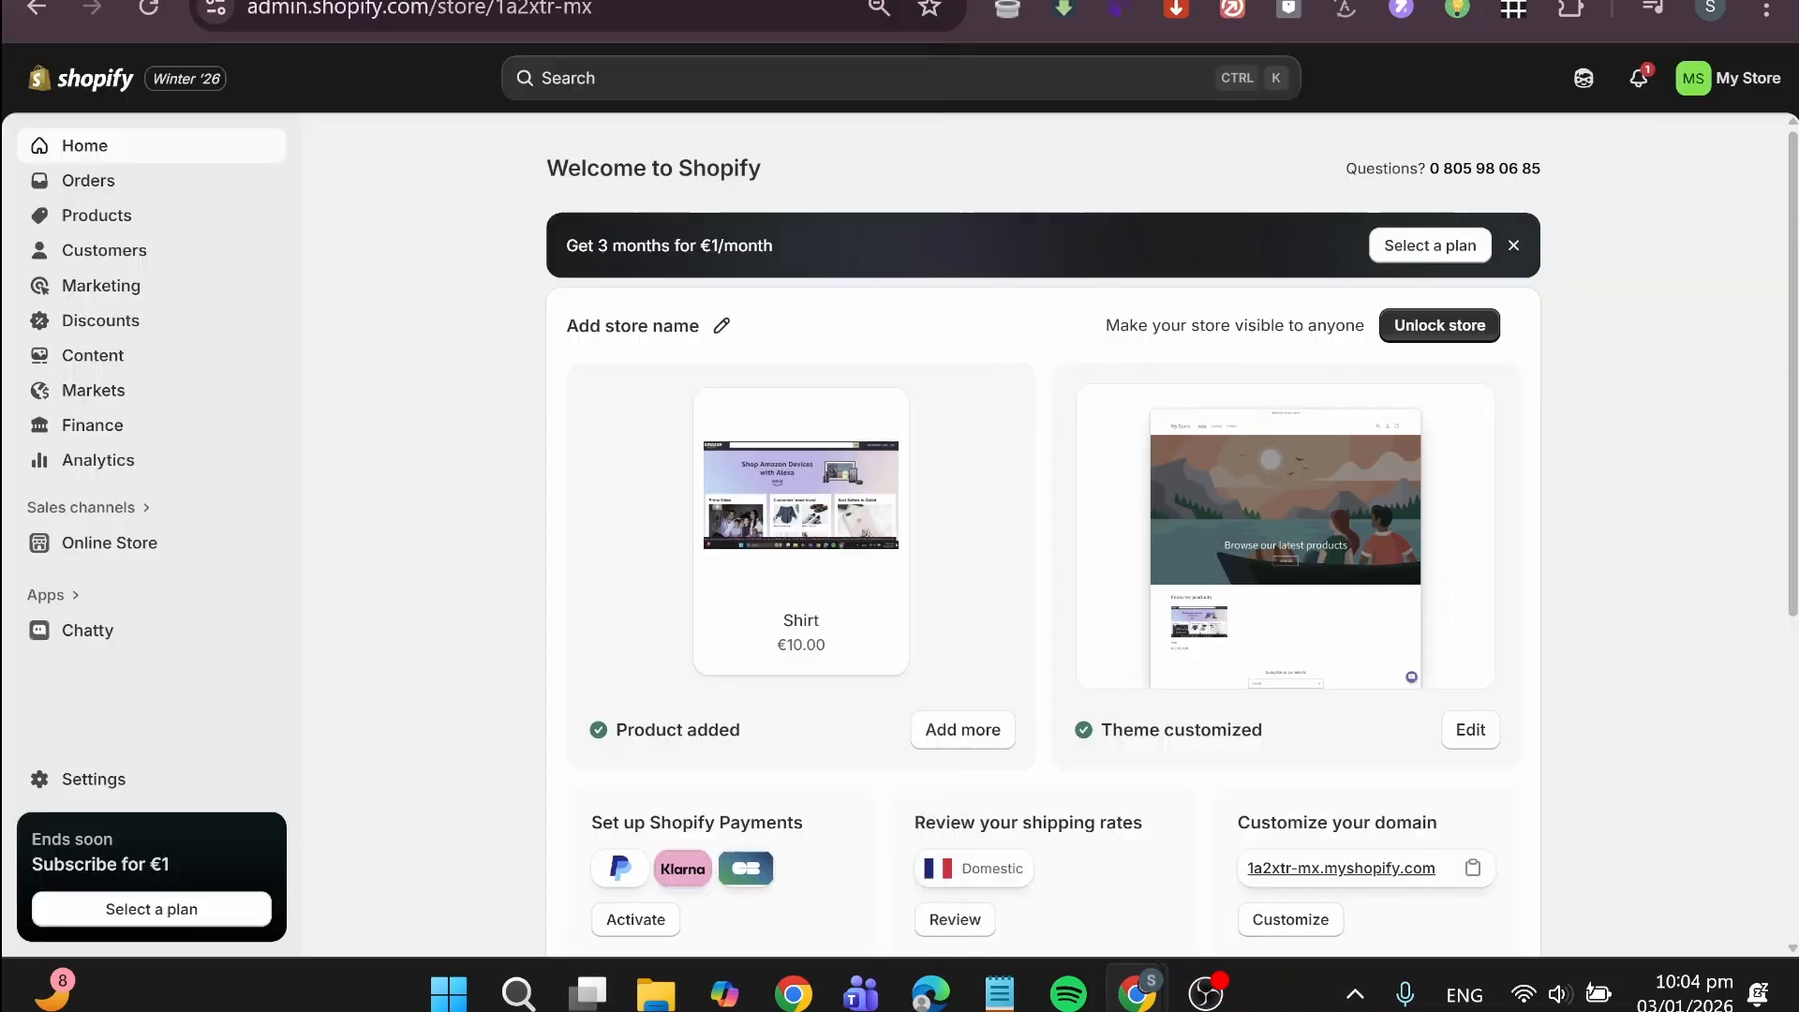
key(ctrl+Tab)
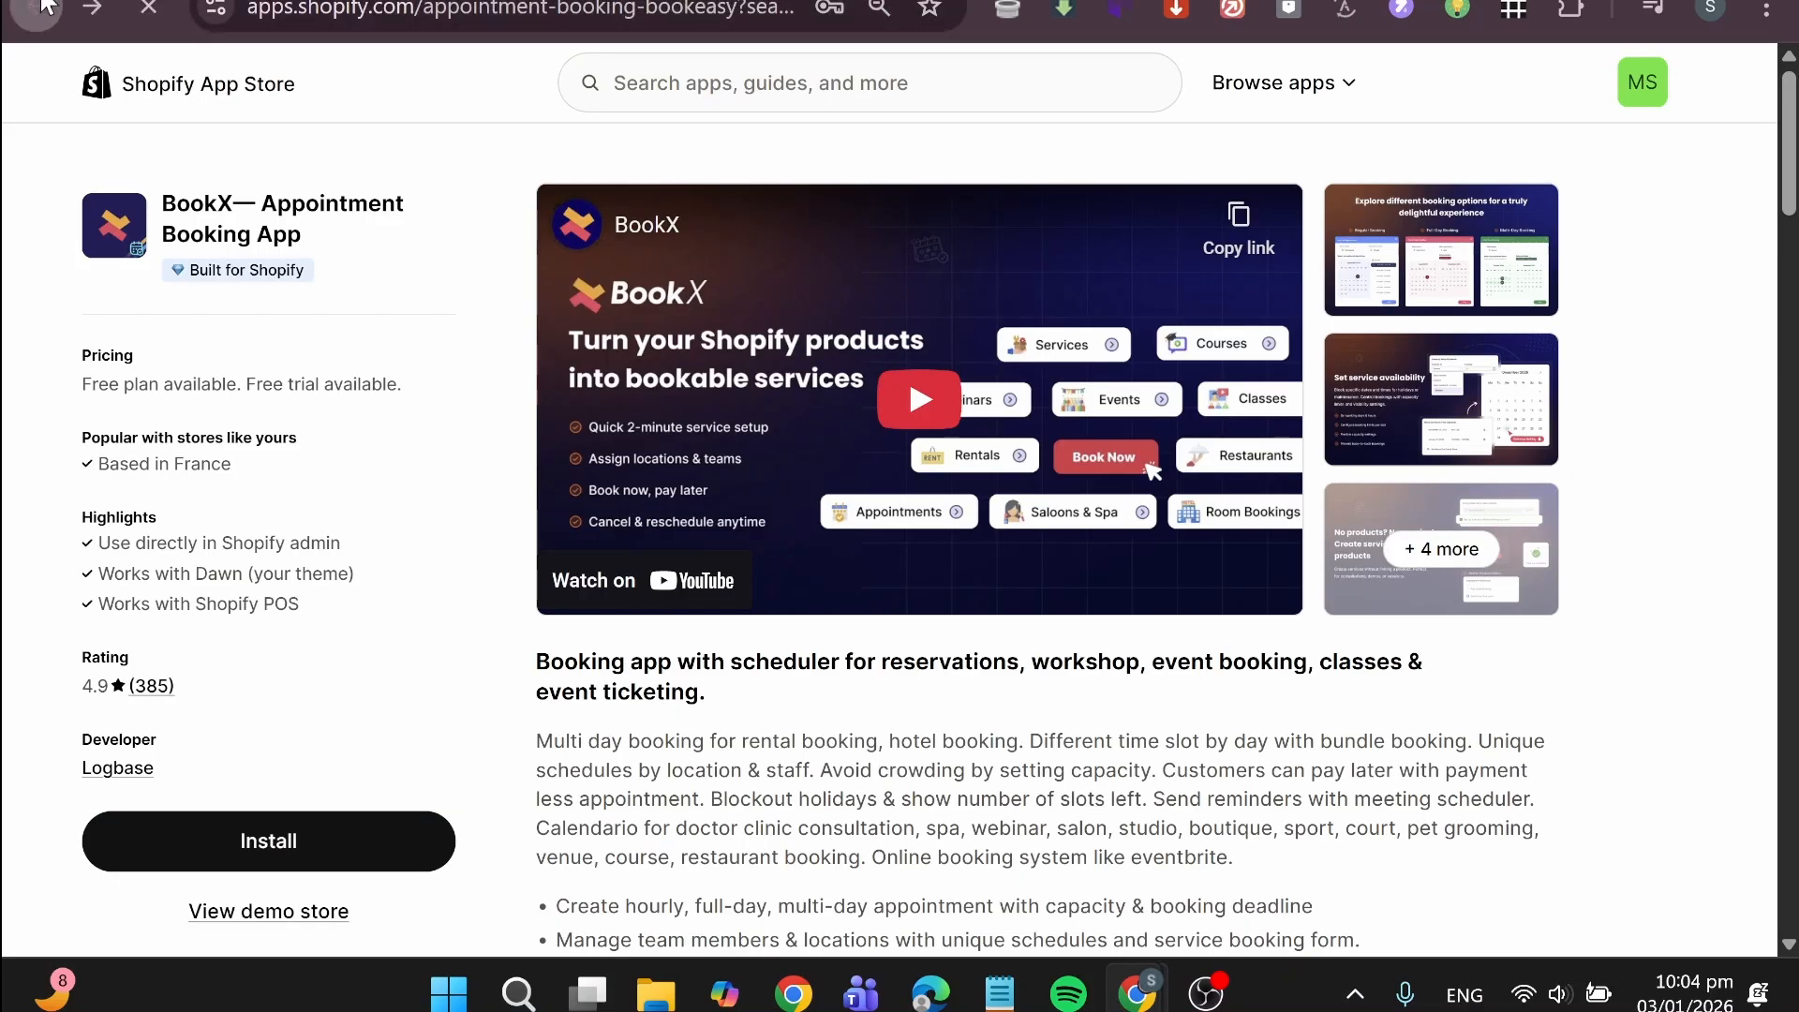
key(alt+Left)
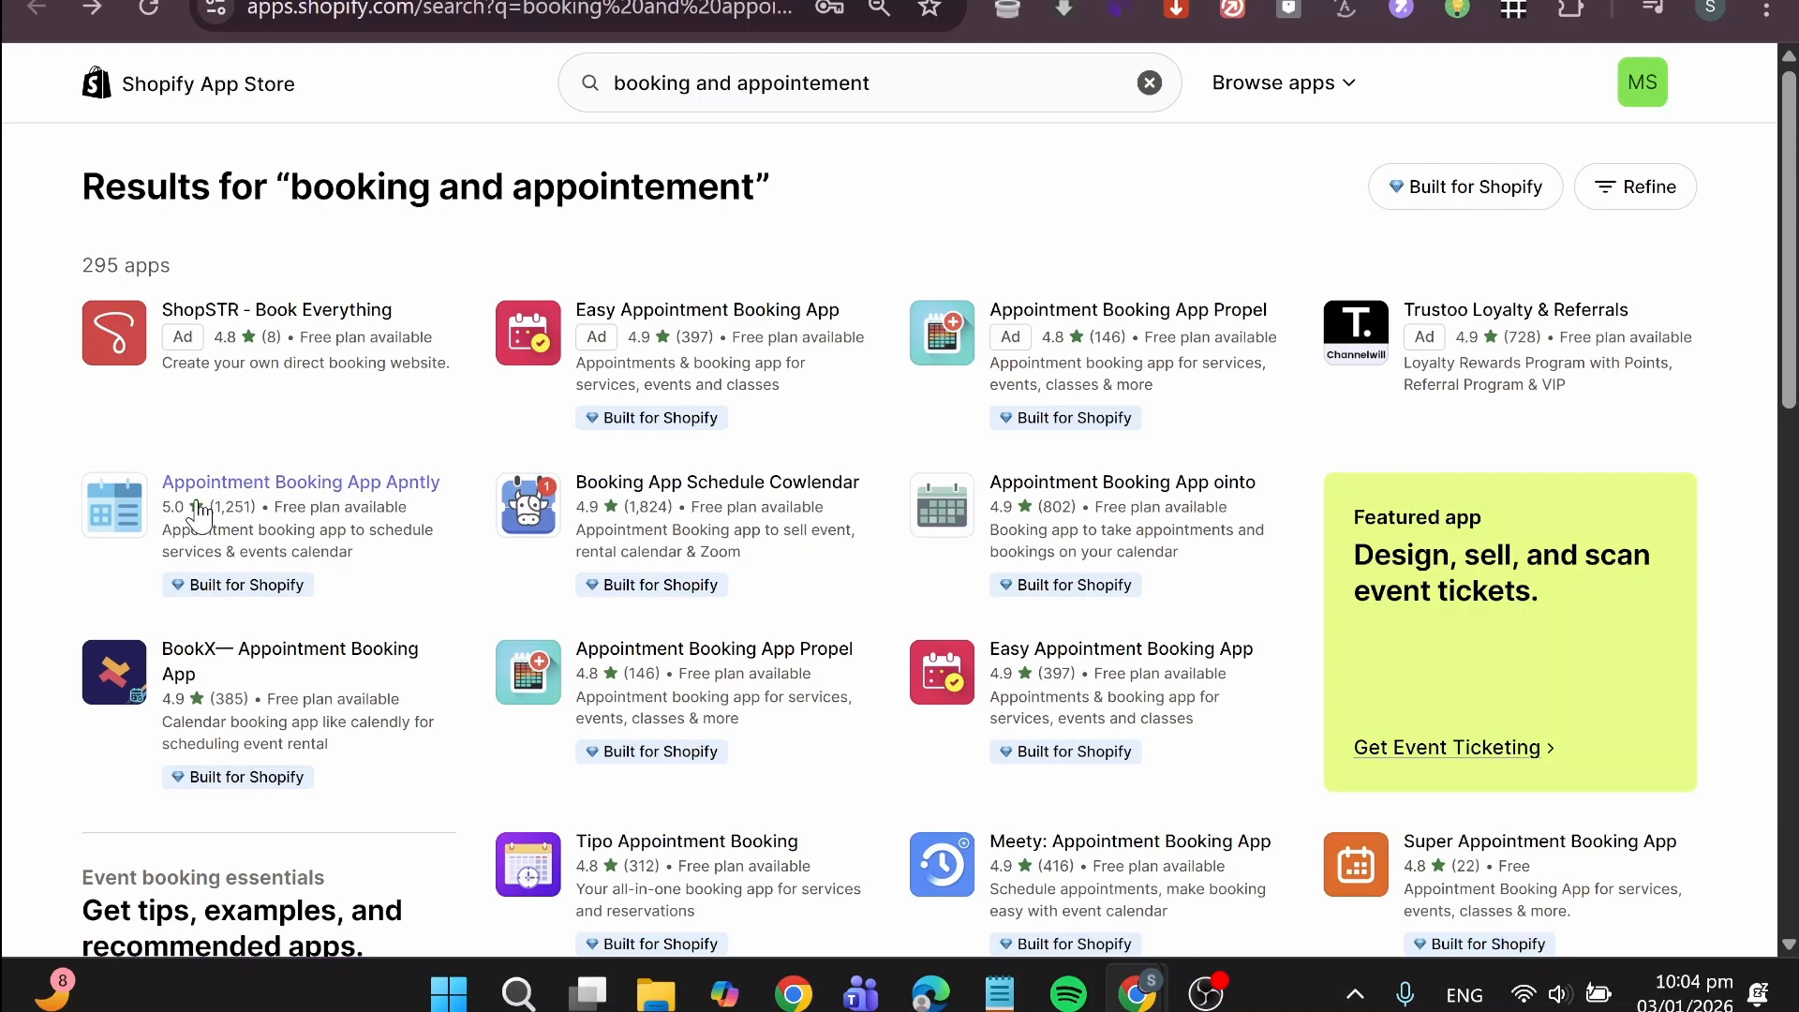
Step: Install Appointment Booking App Apntly on the store and advance its setup to the Add Service page
click(269, 482)
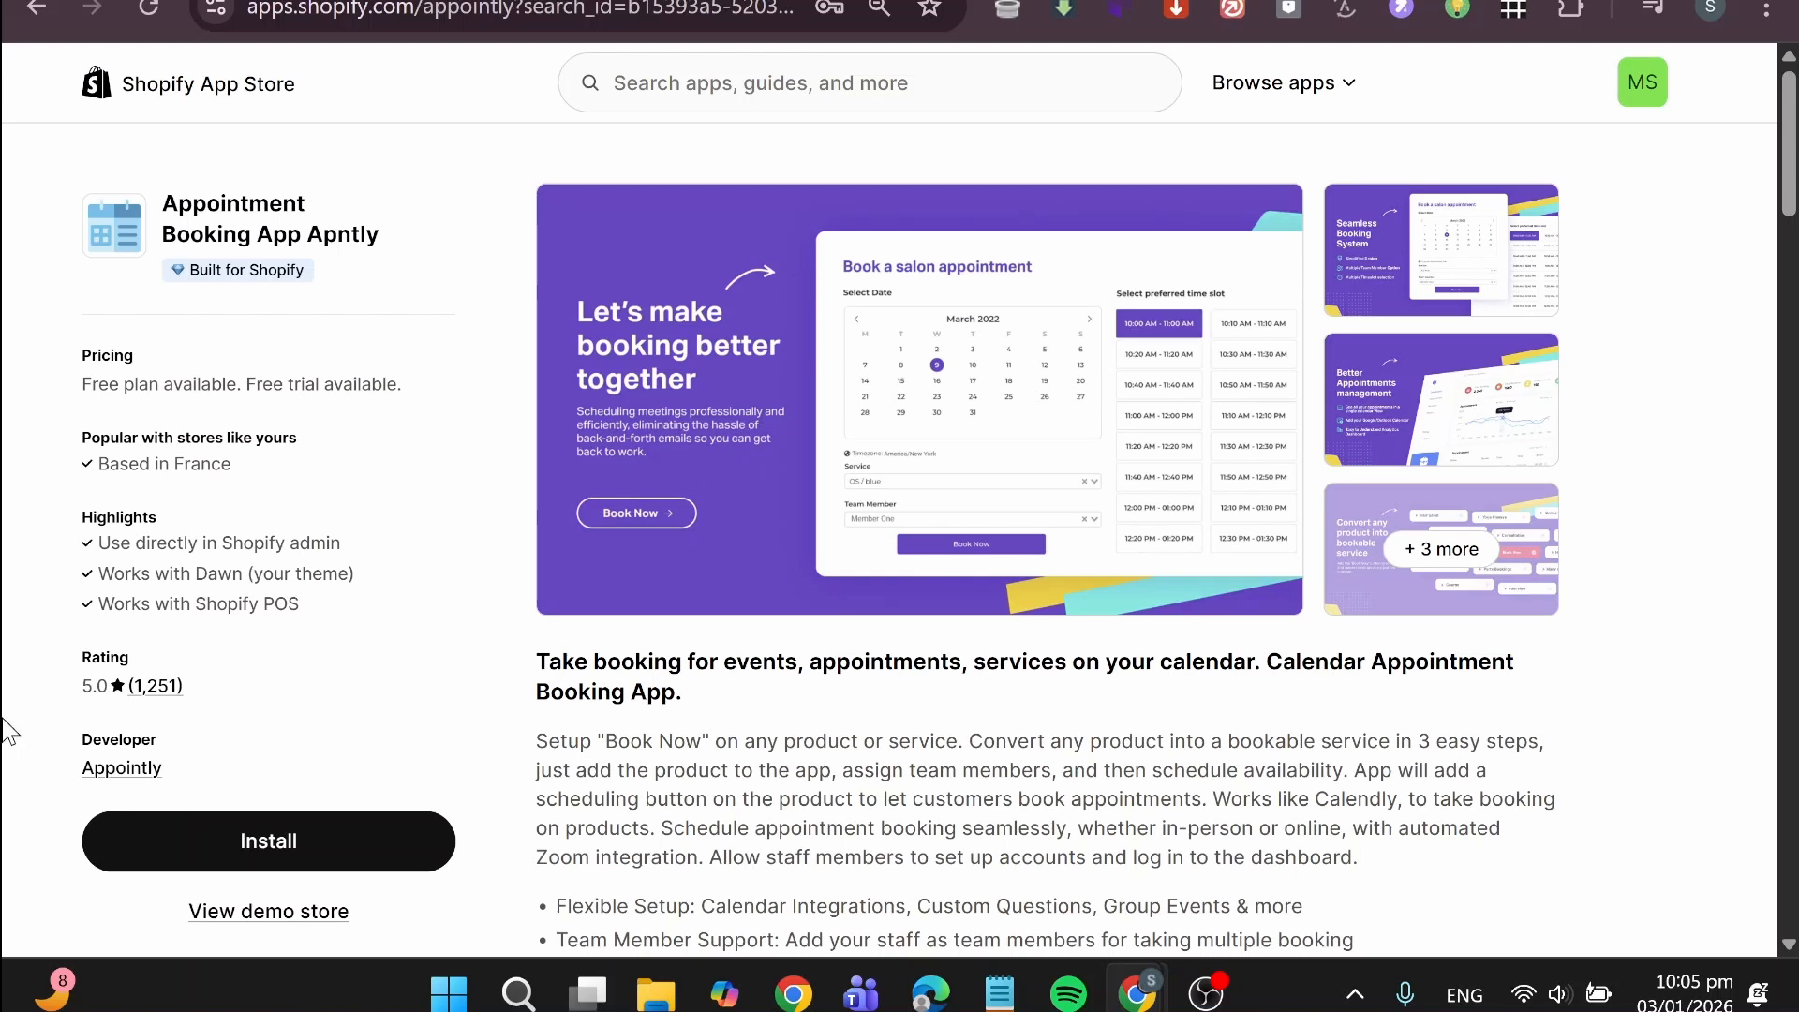
click(335, 843)
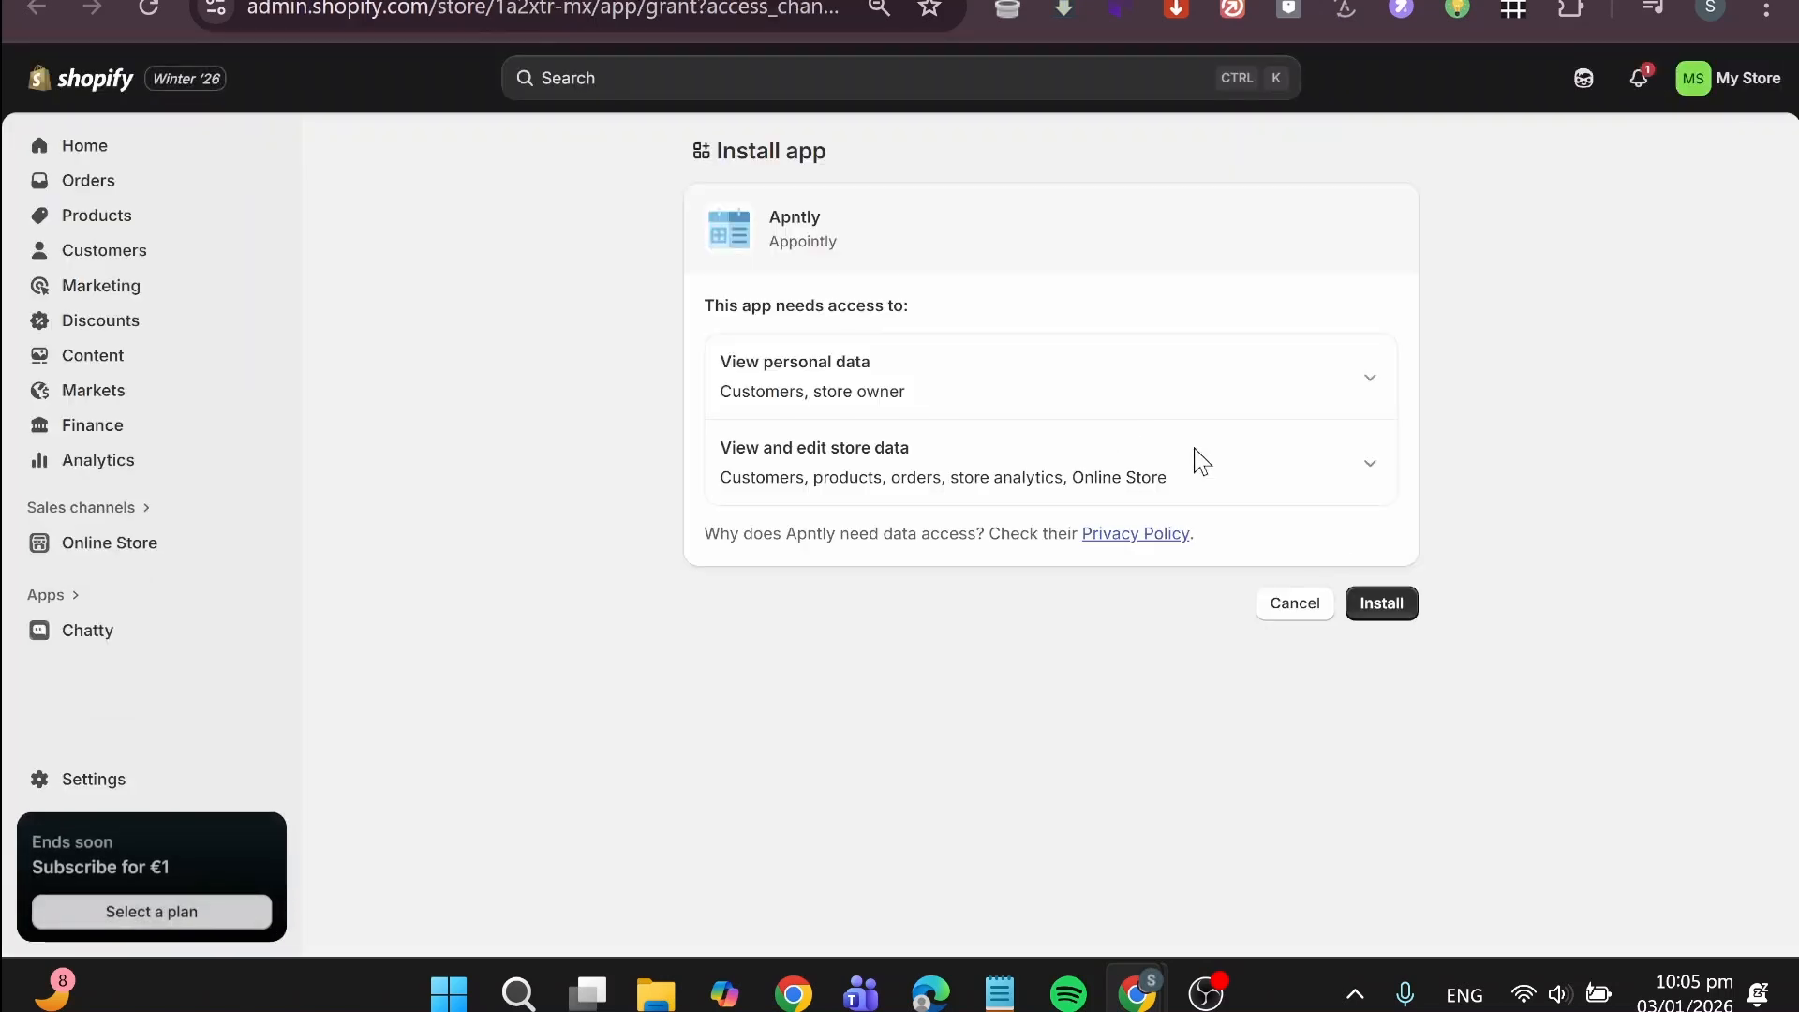
click(1381, 611)
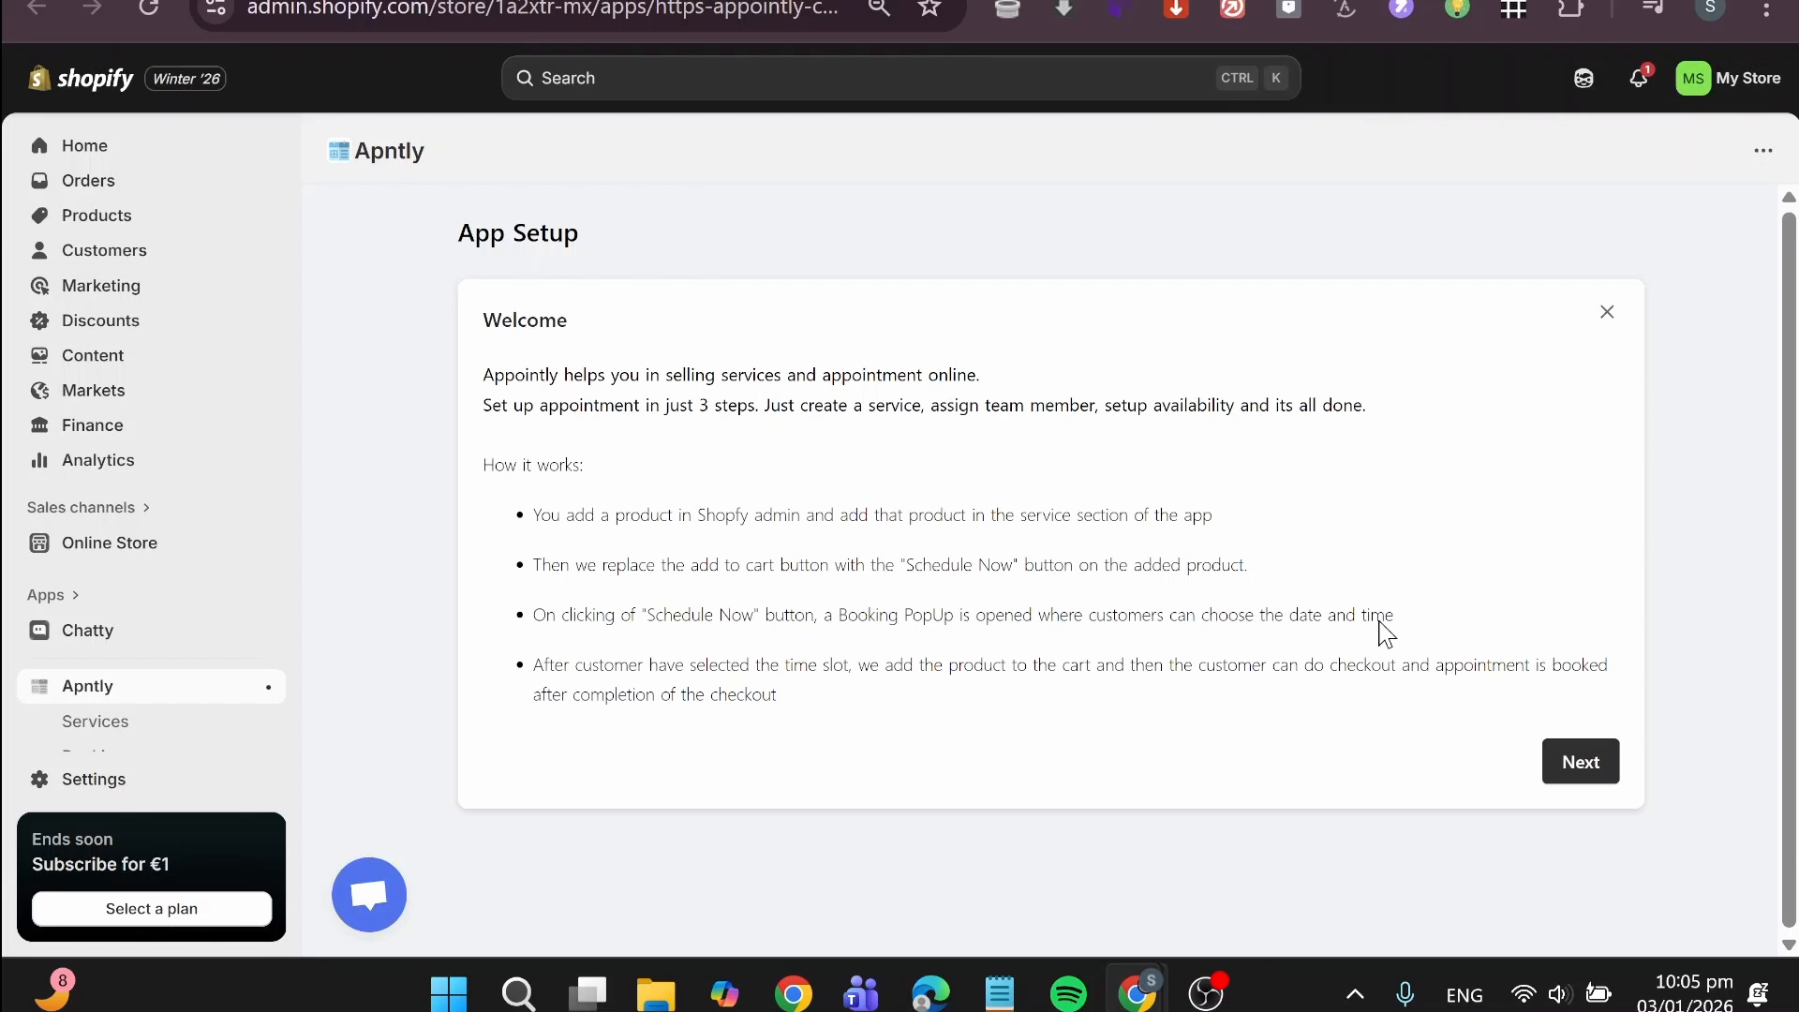
click(1579, 763)
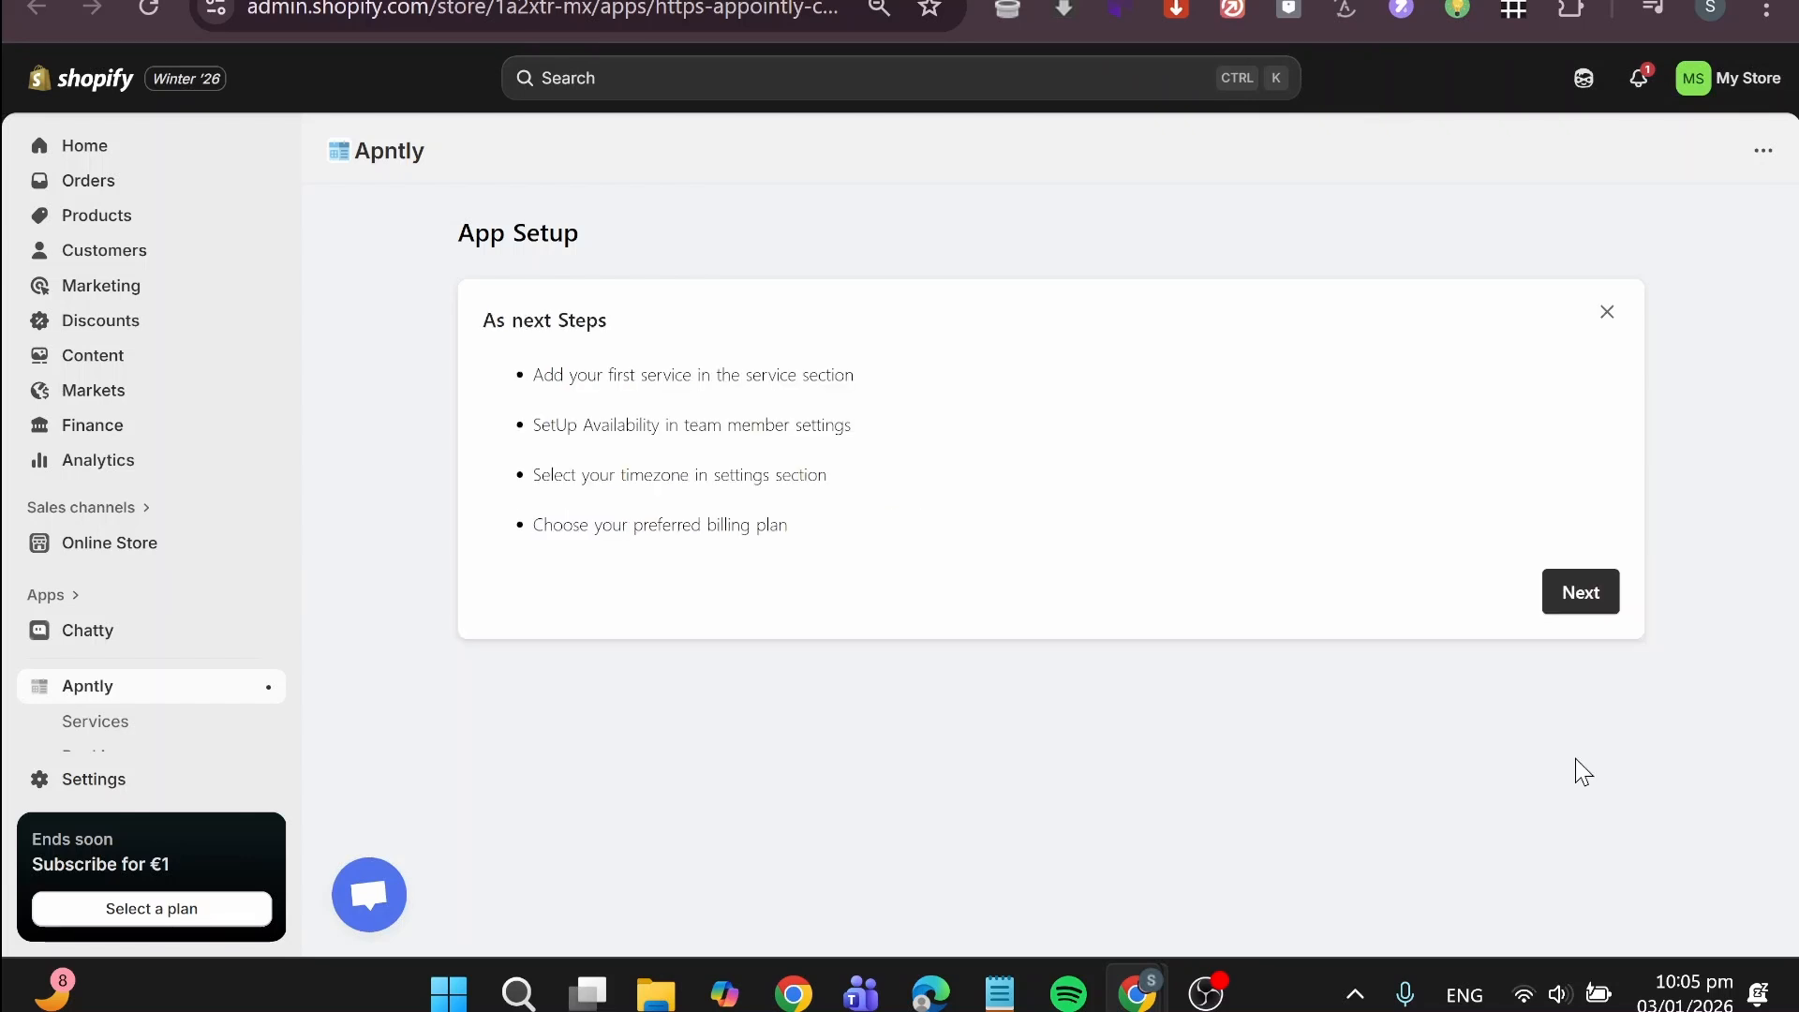
click(1579, 604)
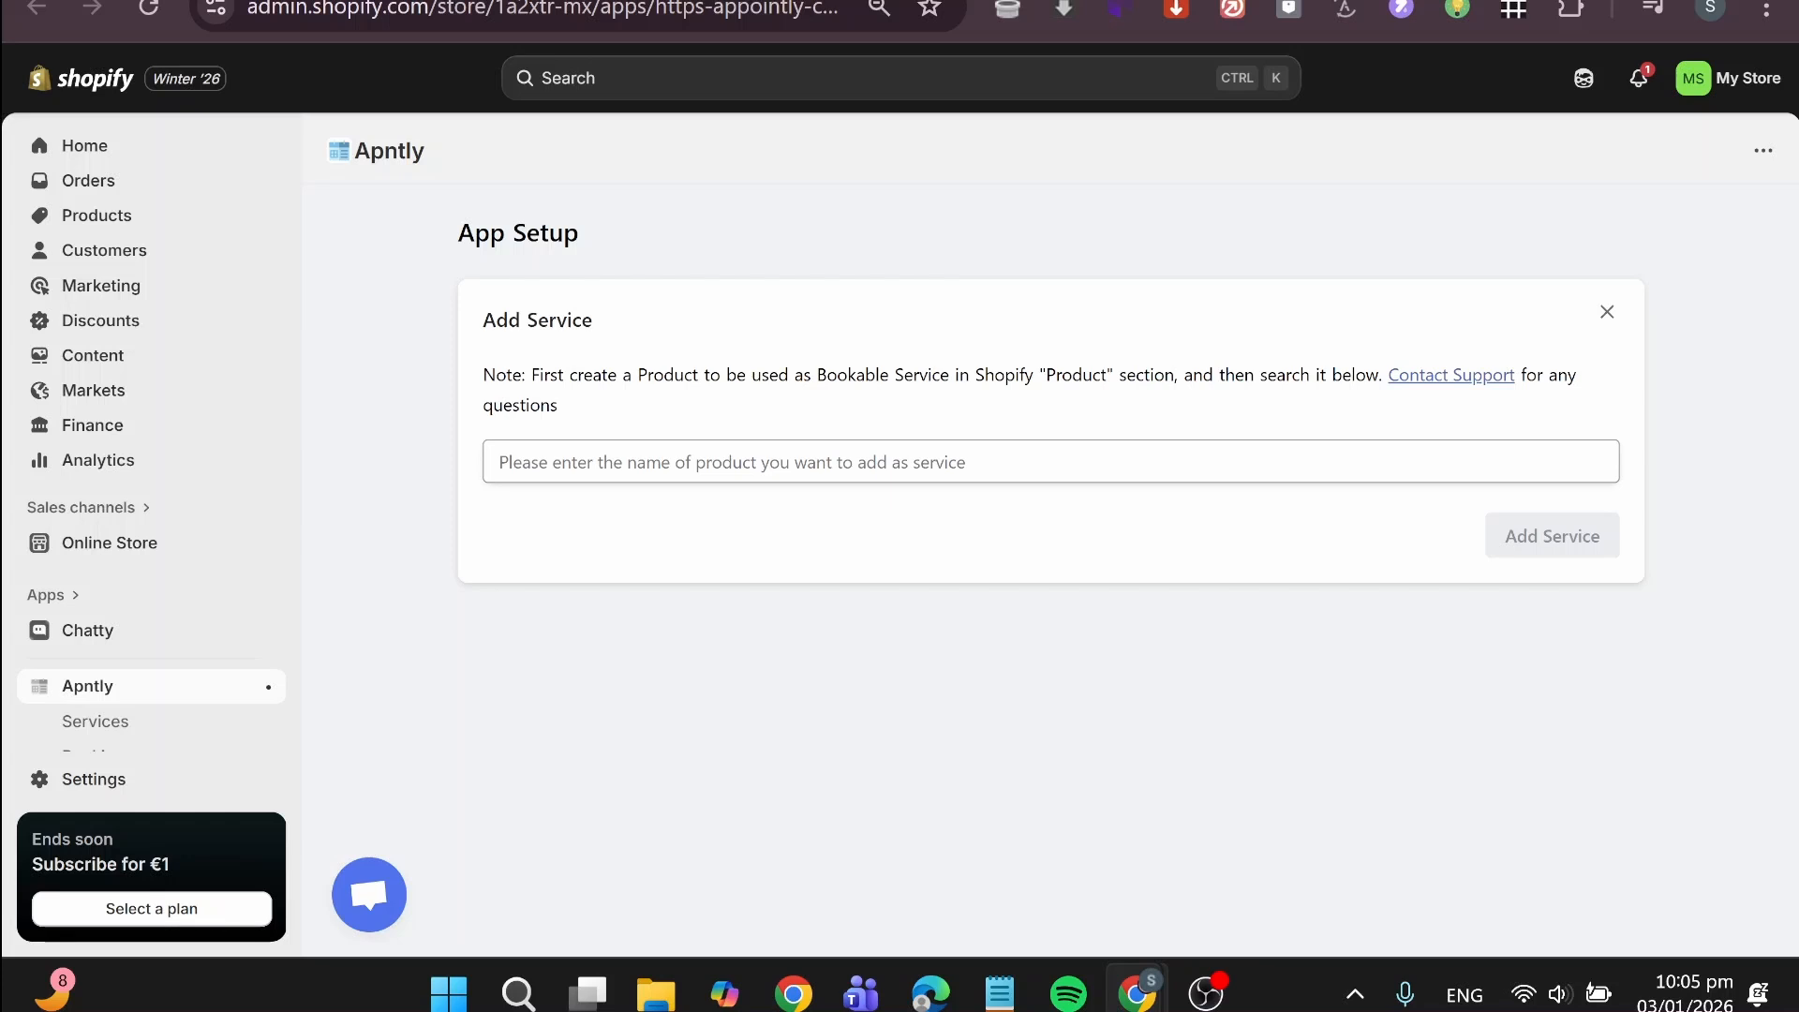
Step: Try to add a product named "Appointement Booking" as the service
click(1050, 462)
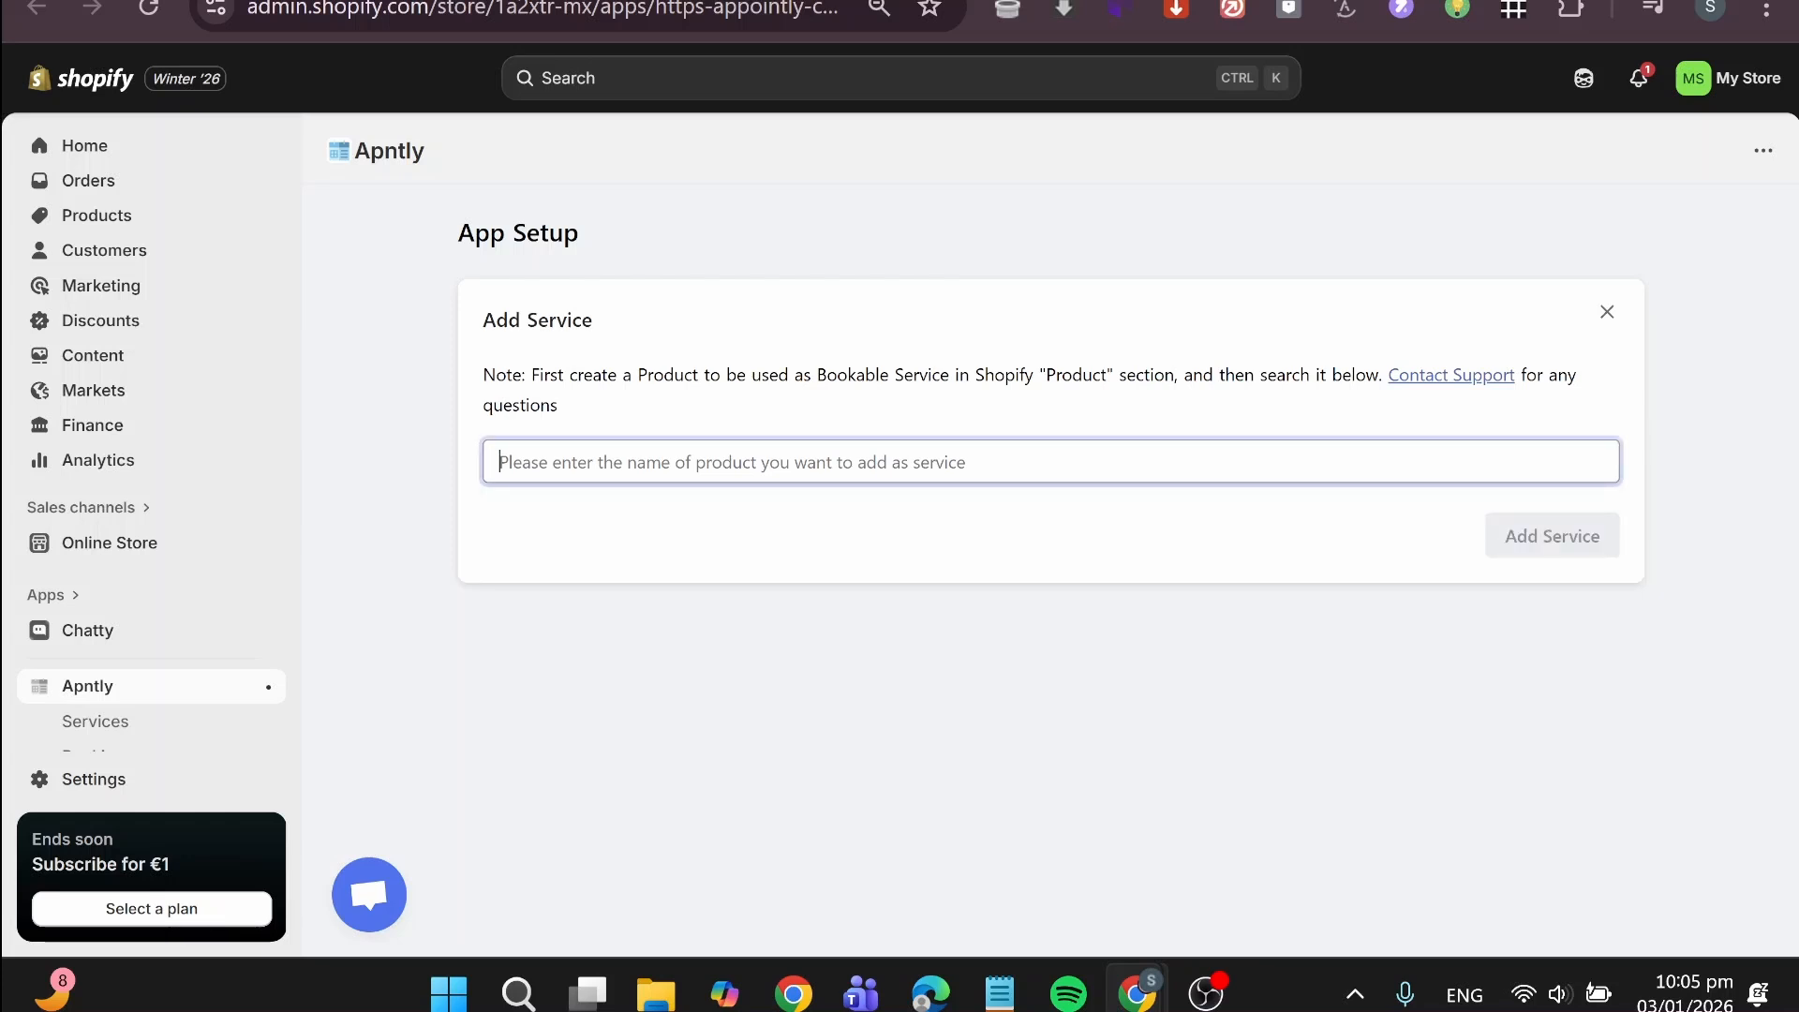
text(Appoin)
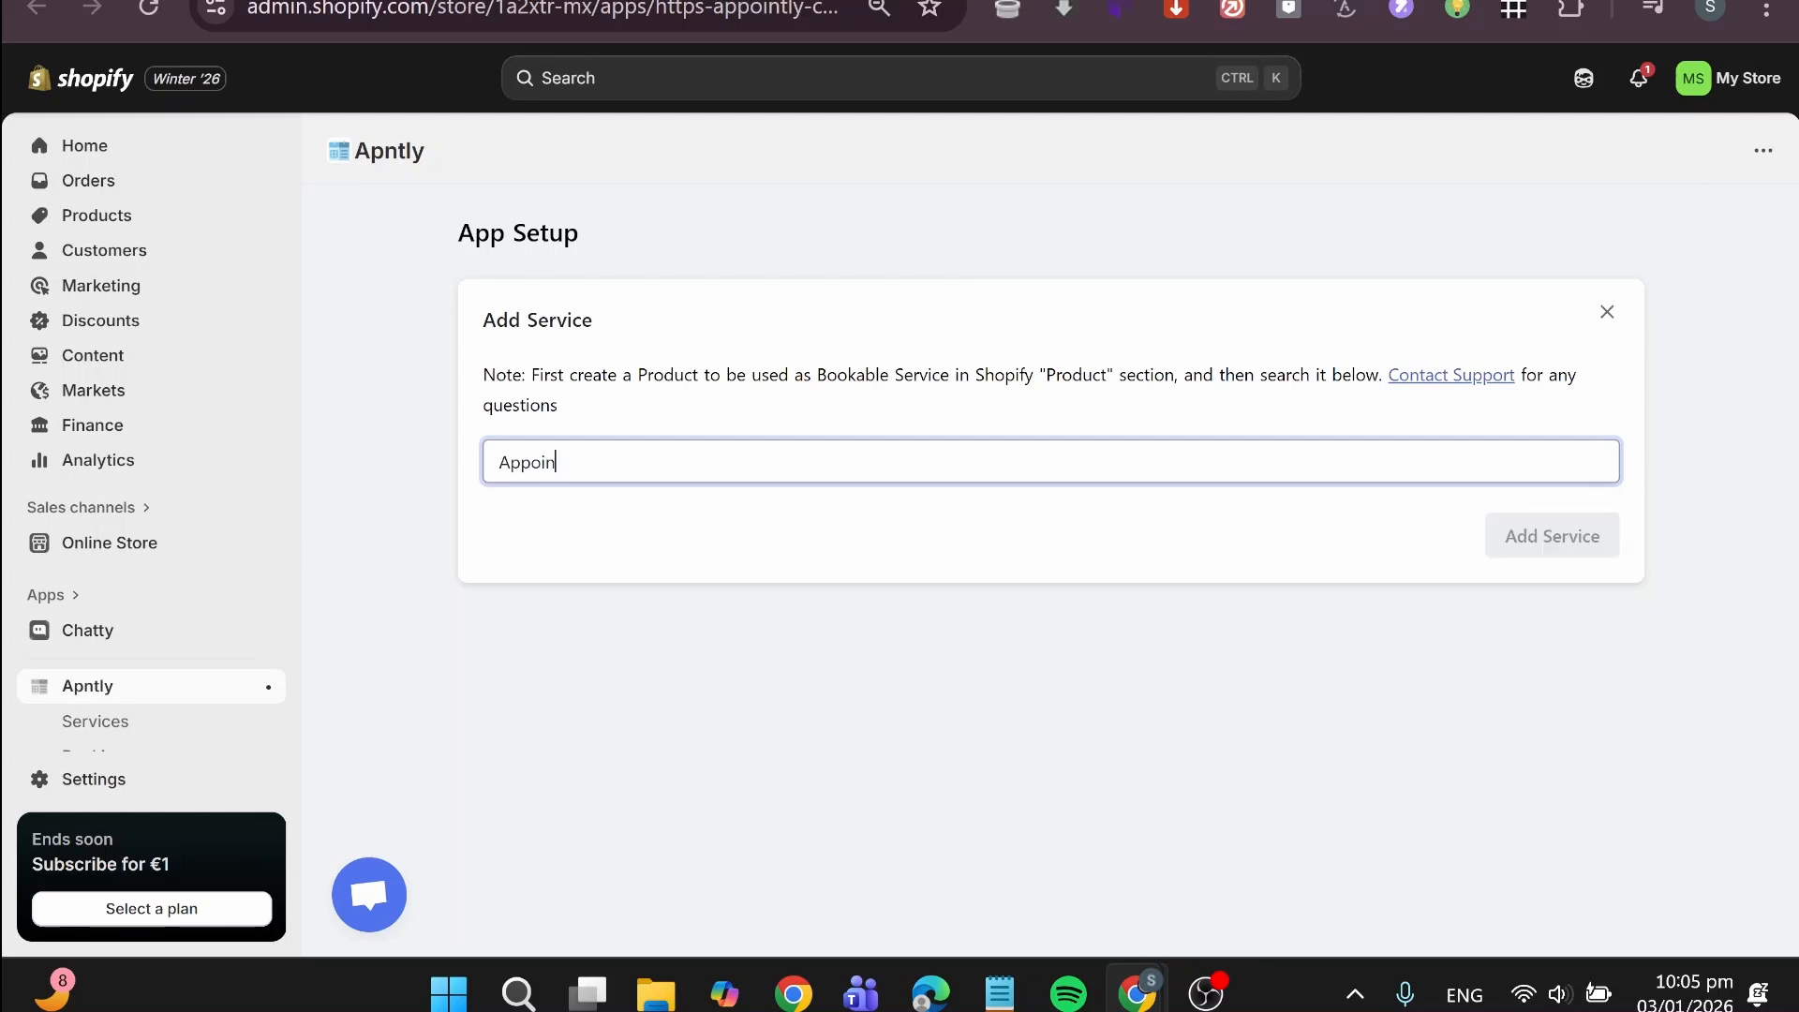
text(tement )
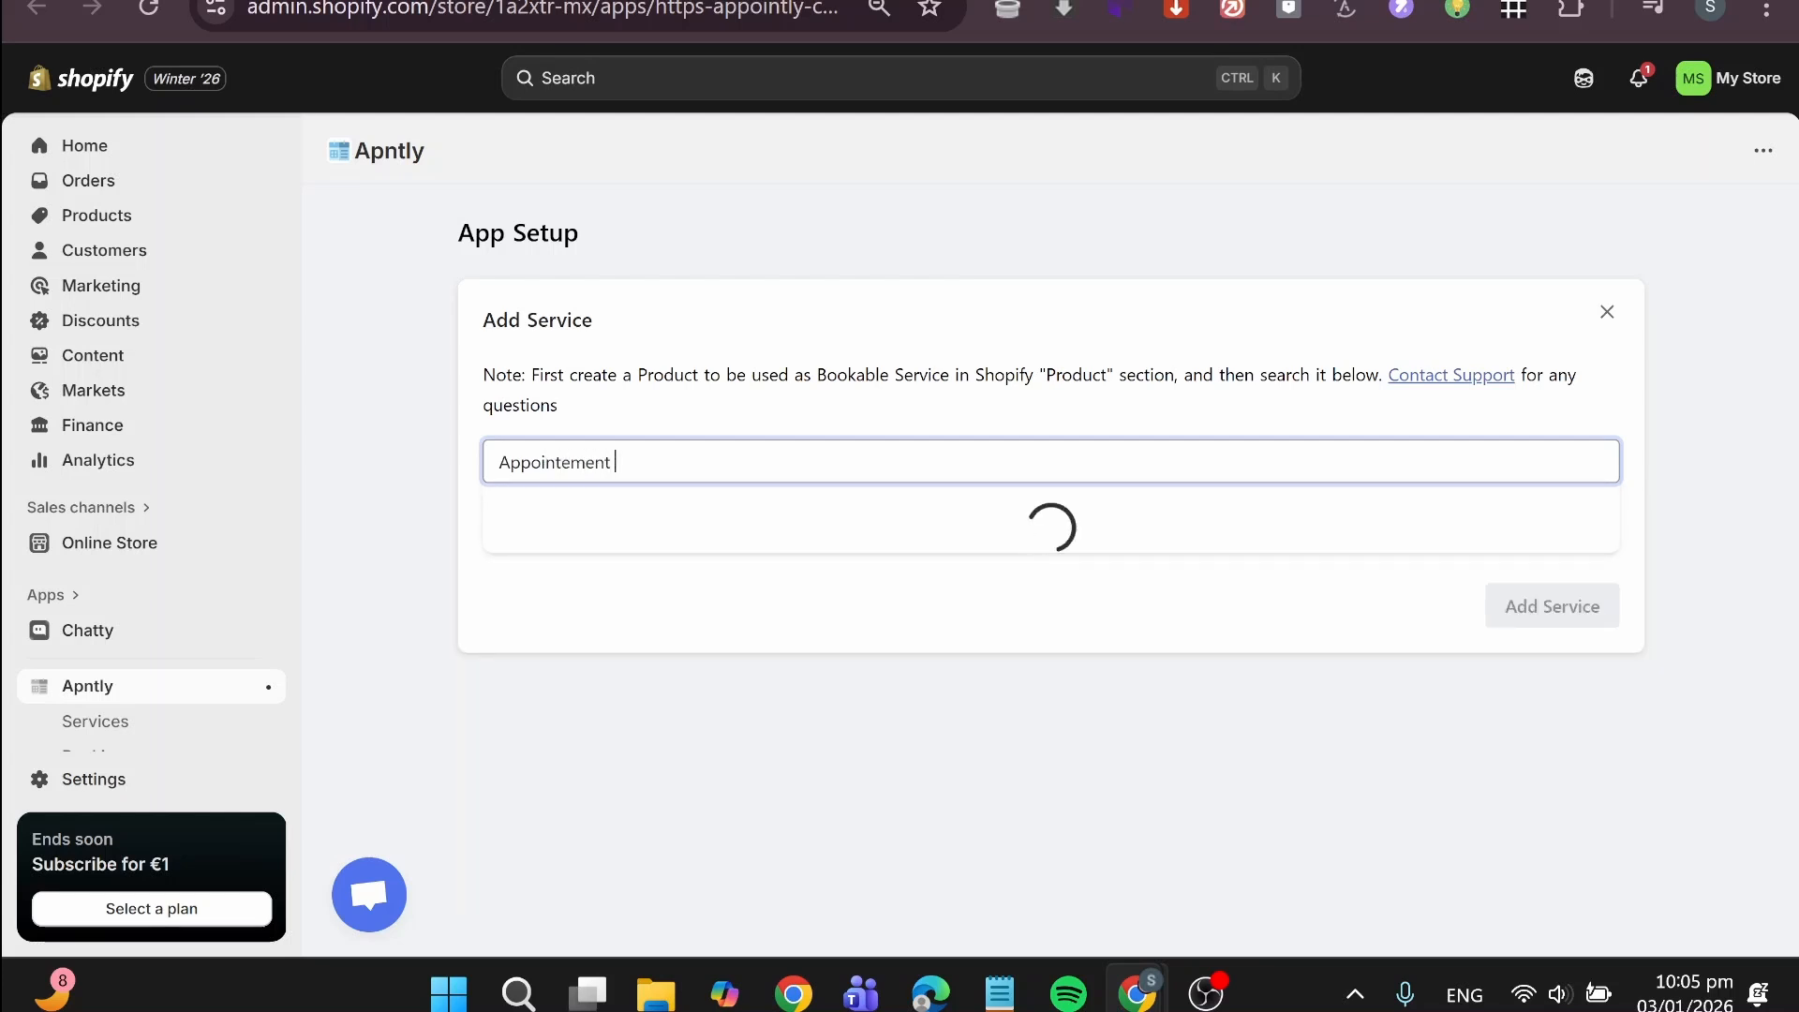
text(Booking)
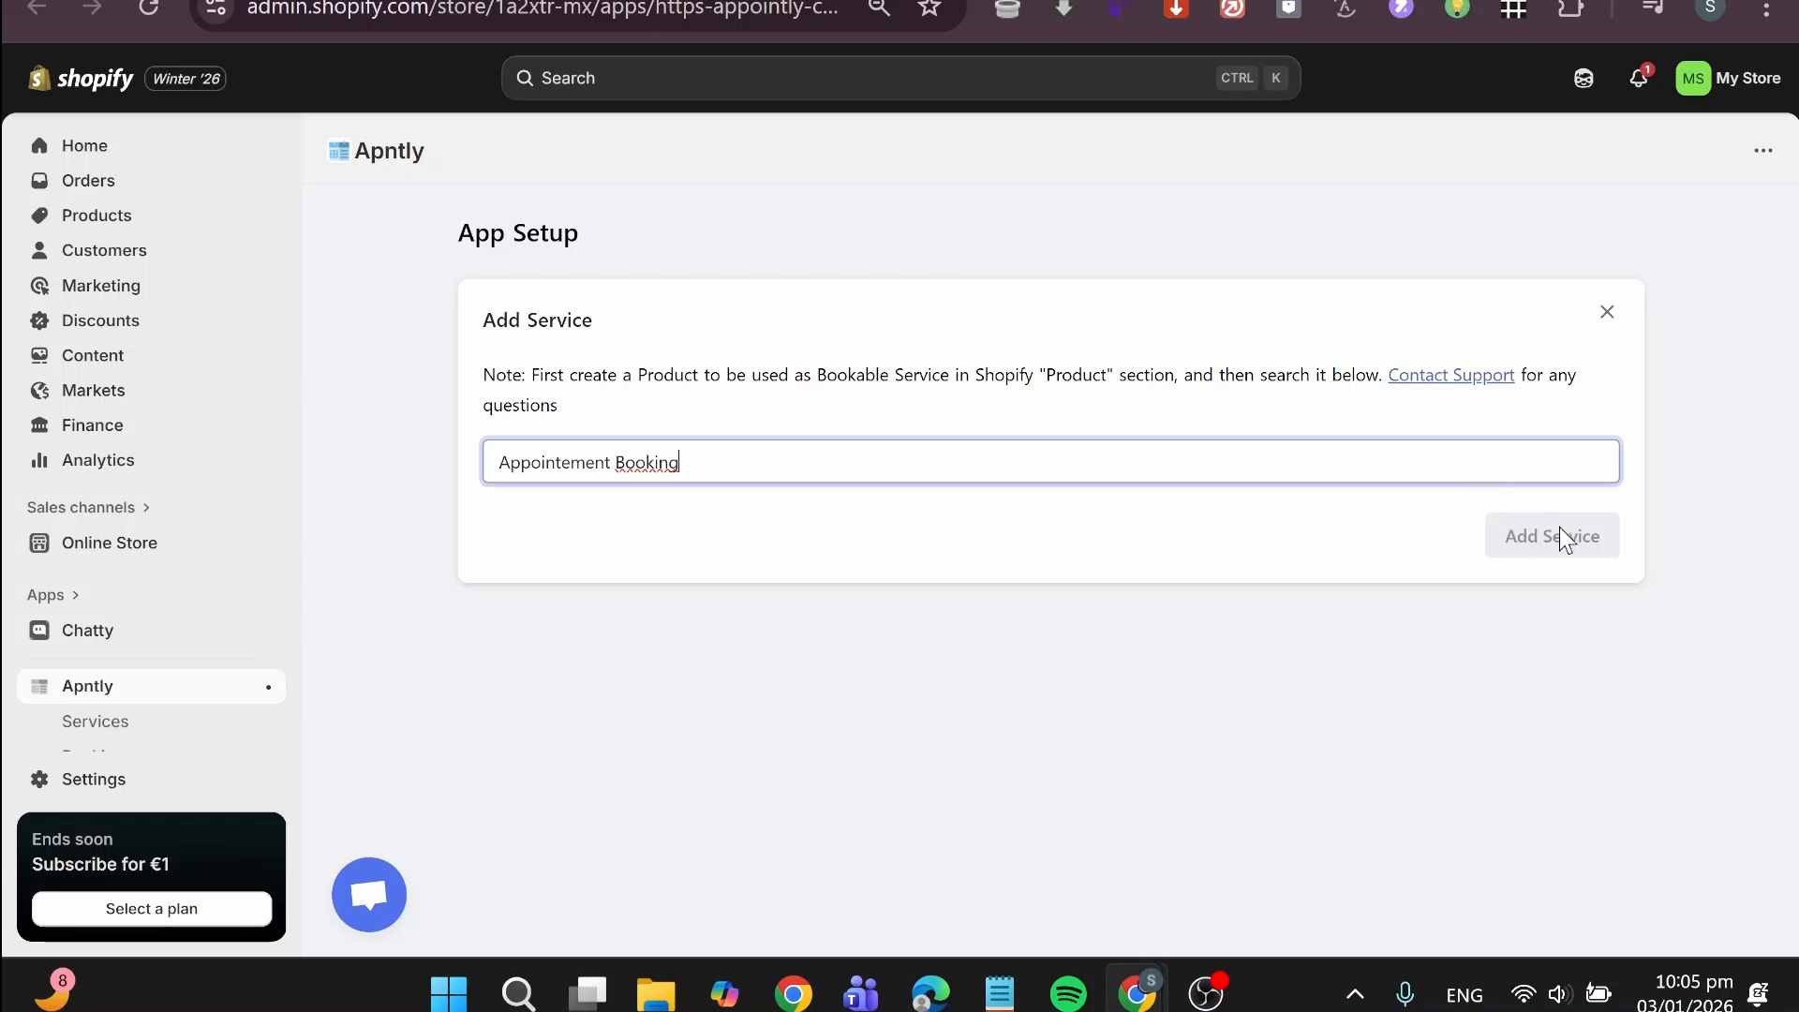
click(1546, 552)
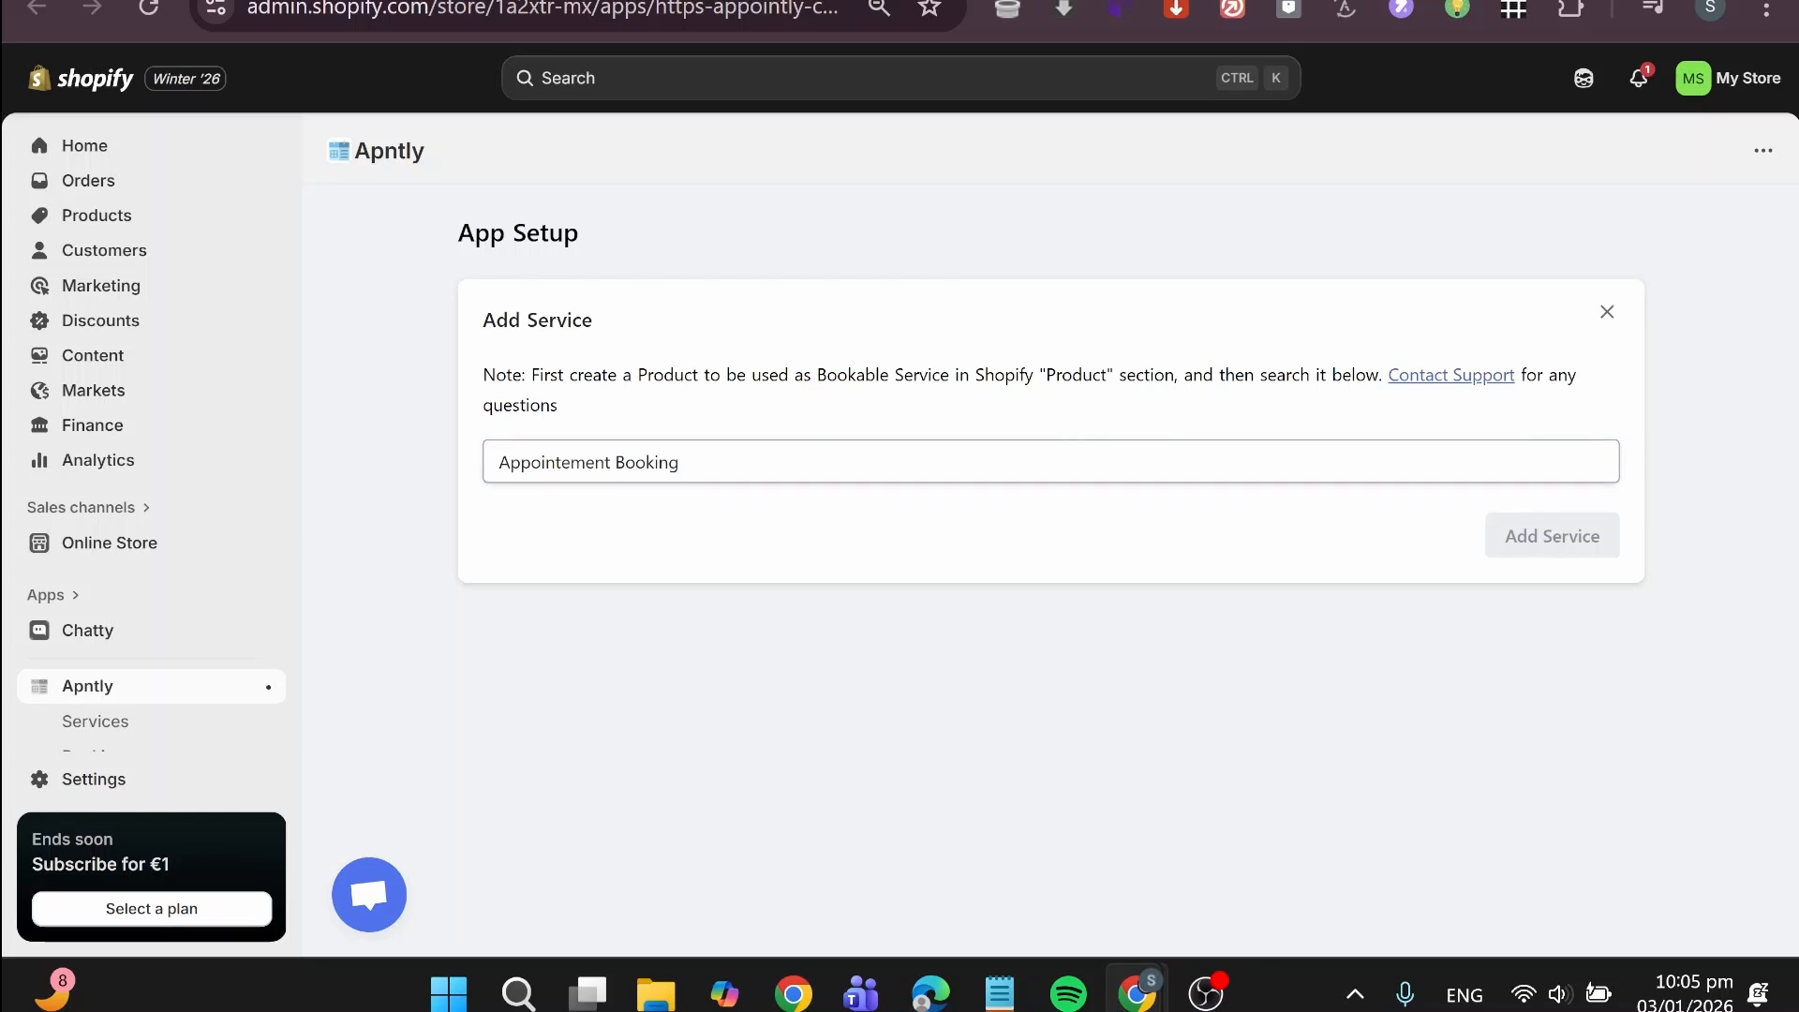
Step: Clear the product name and search the store's products with "S" for one to use as a service
click(682, 462)
key(ctrl+a)
key(BackSpace)
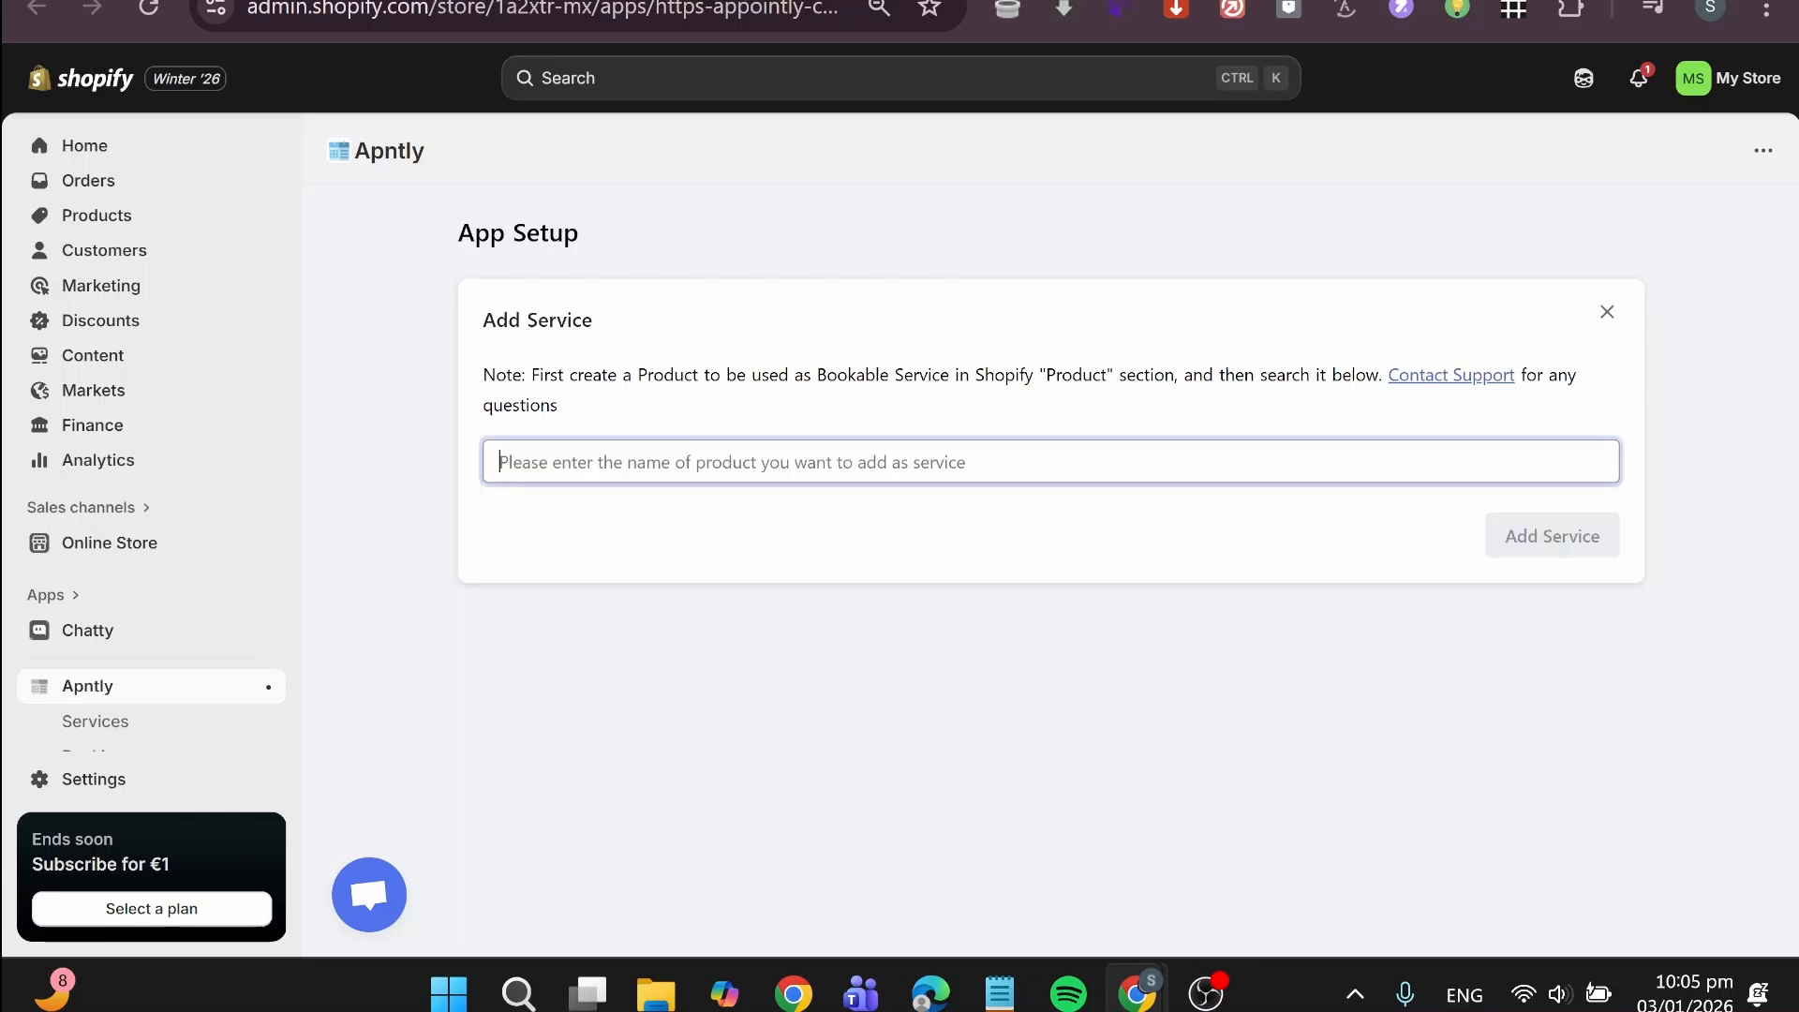
text(A)
key(BackSpace)
text(Se)
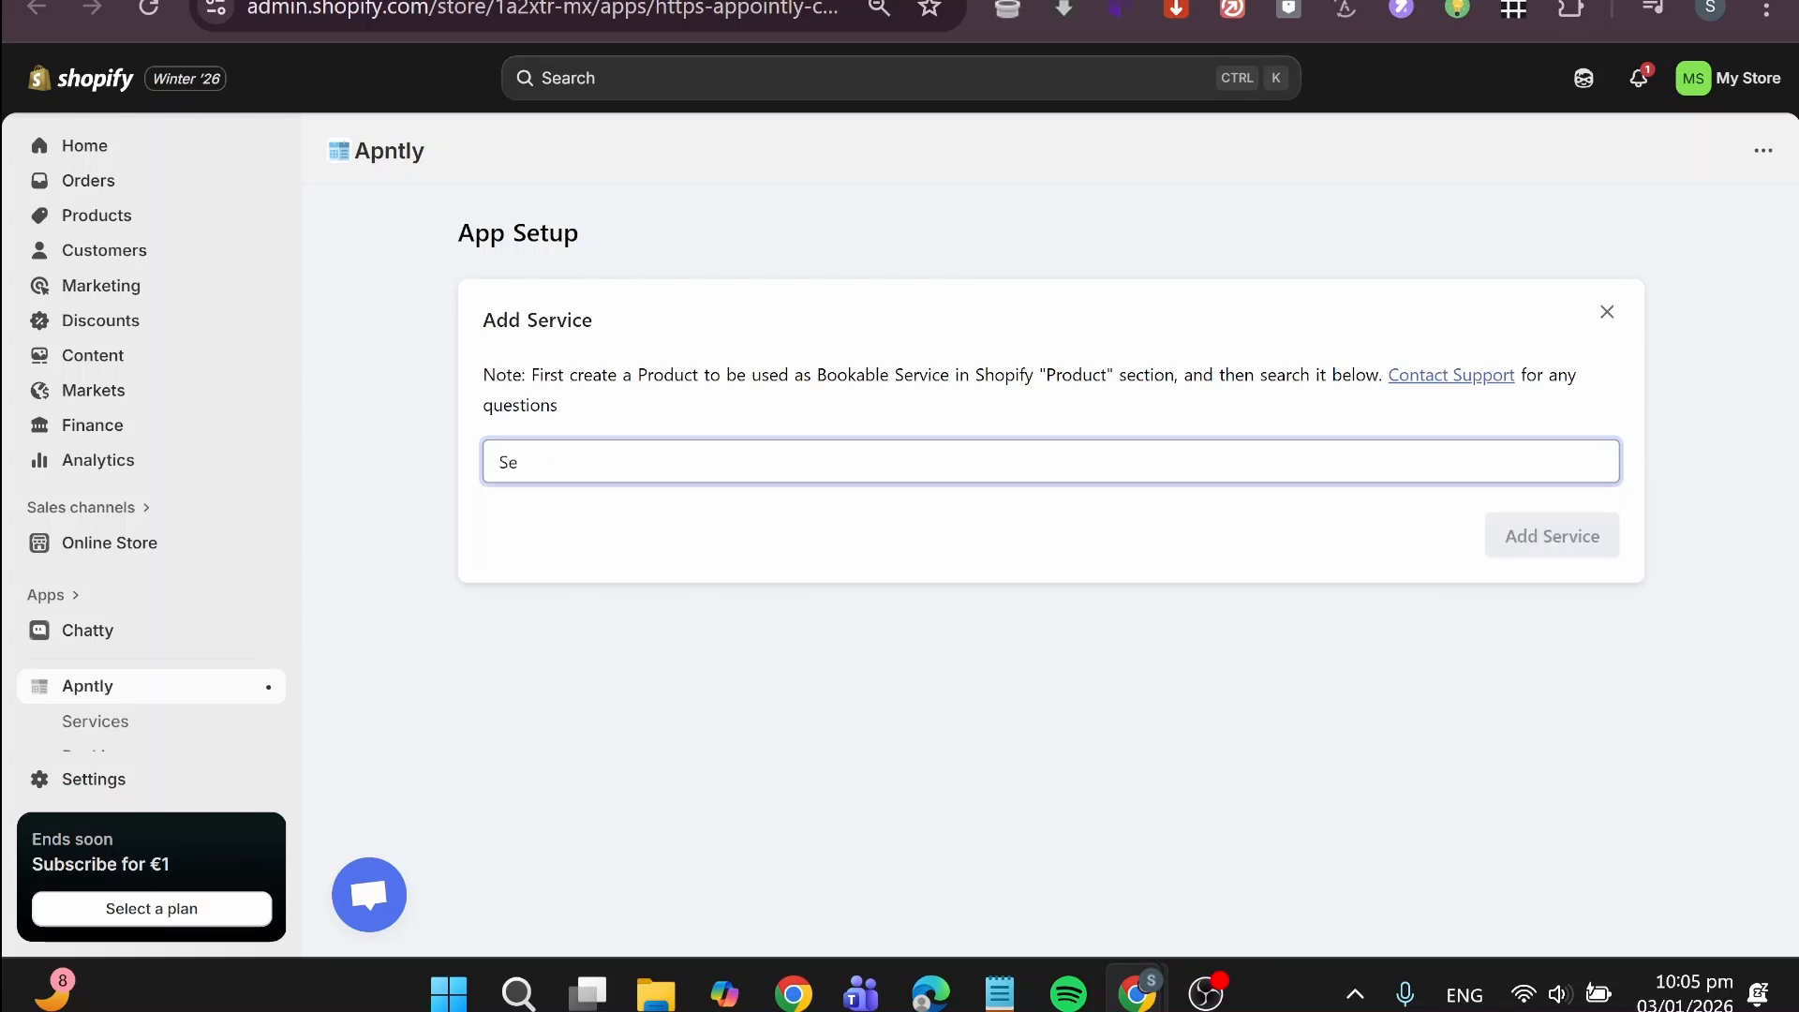
key(BackSpace)
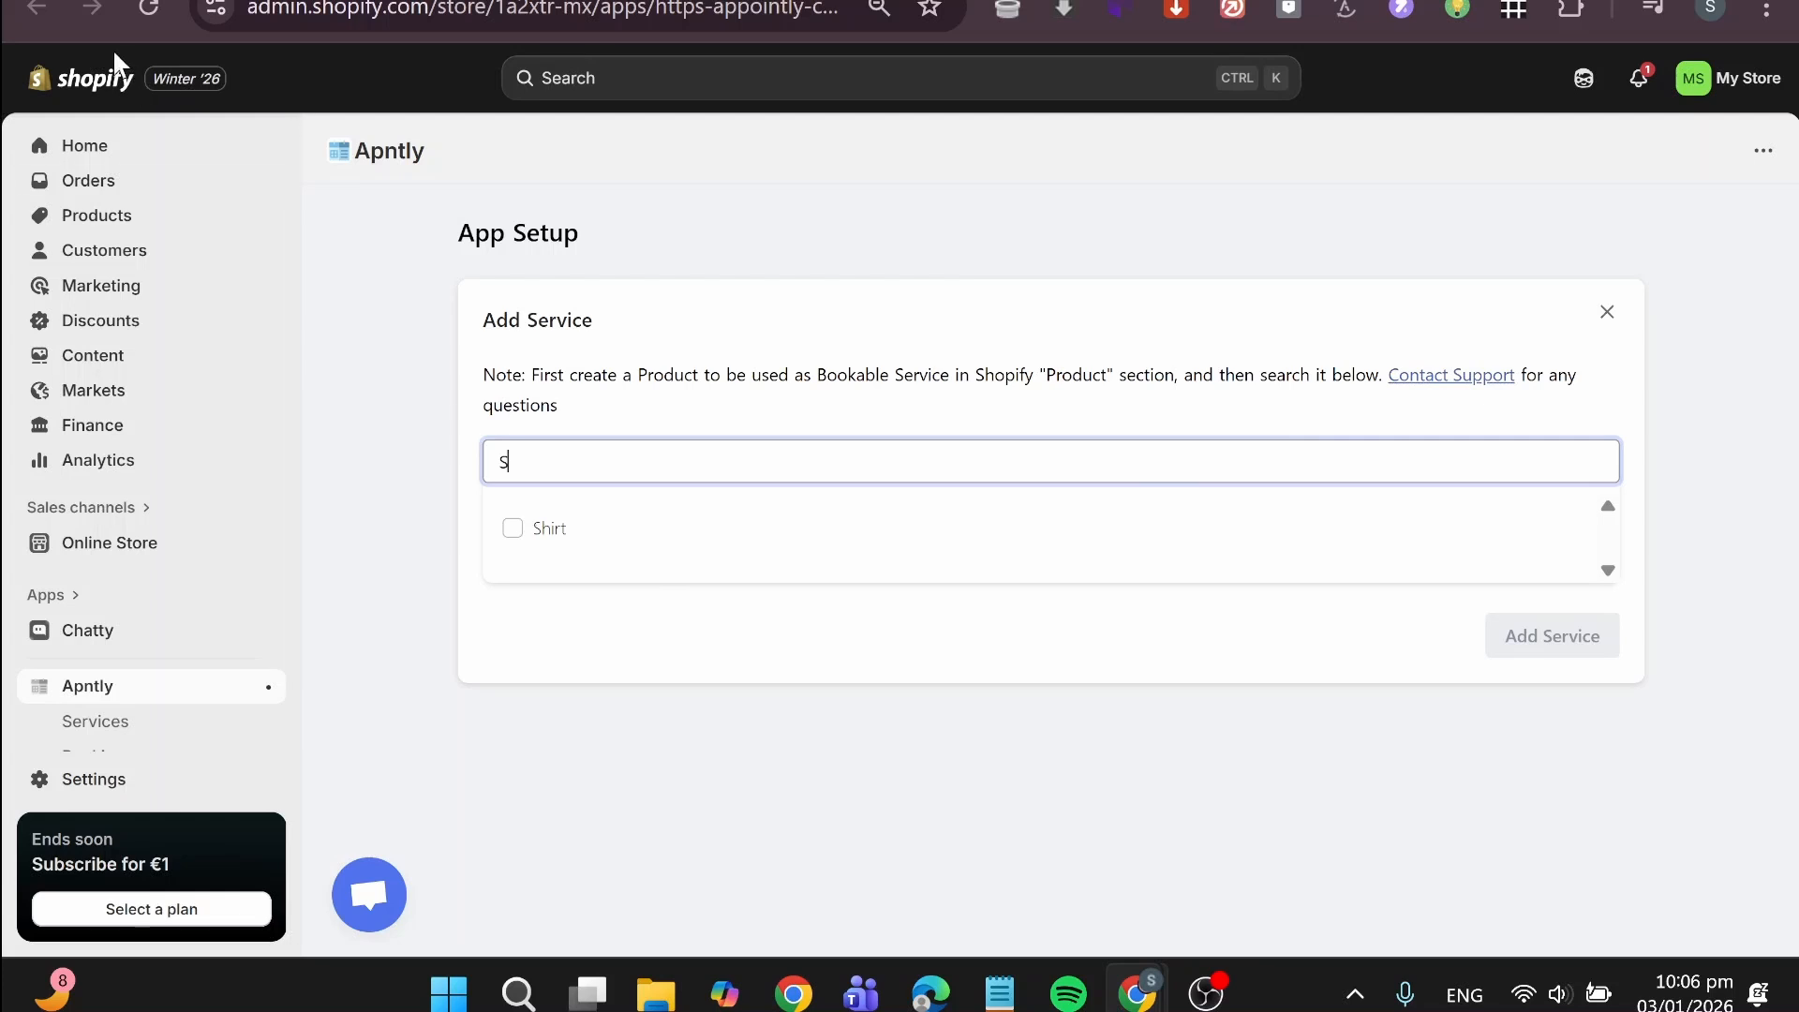
Step: Start a new product from the Products page in a separate browser tab and mark it as not a physical product
right_click(105, 225)
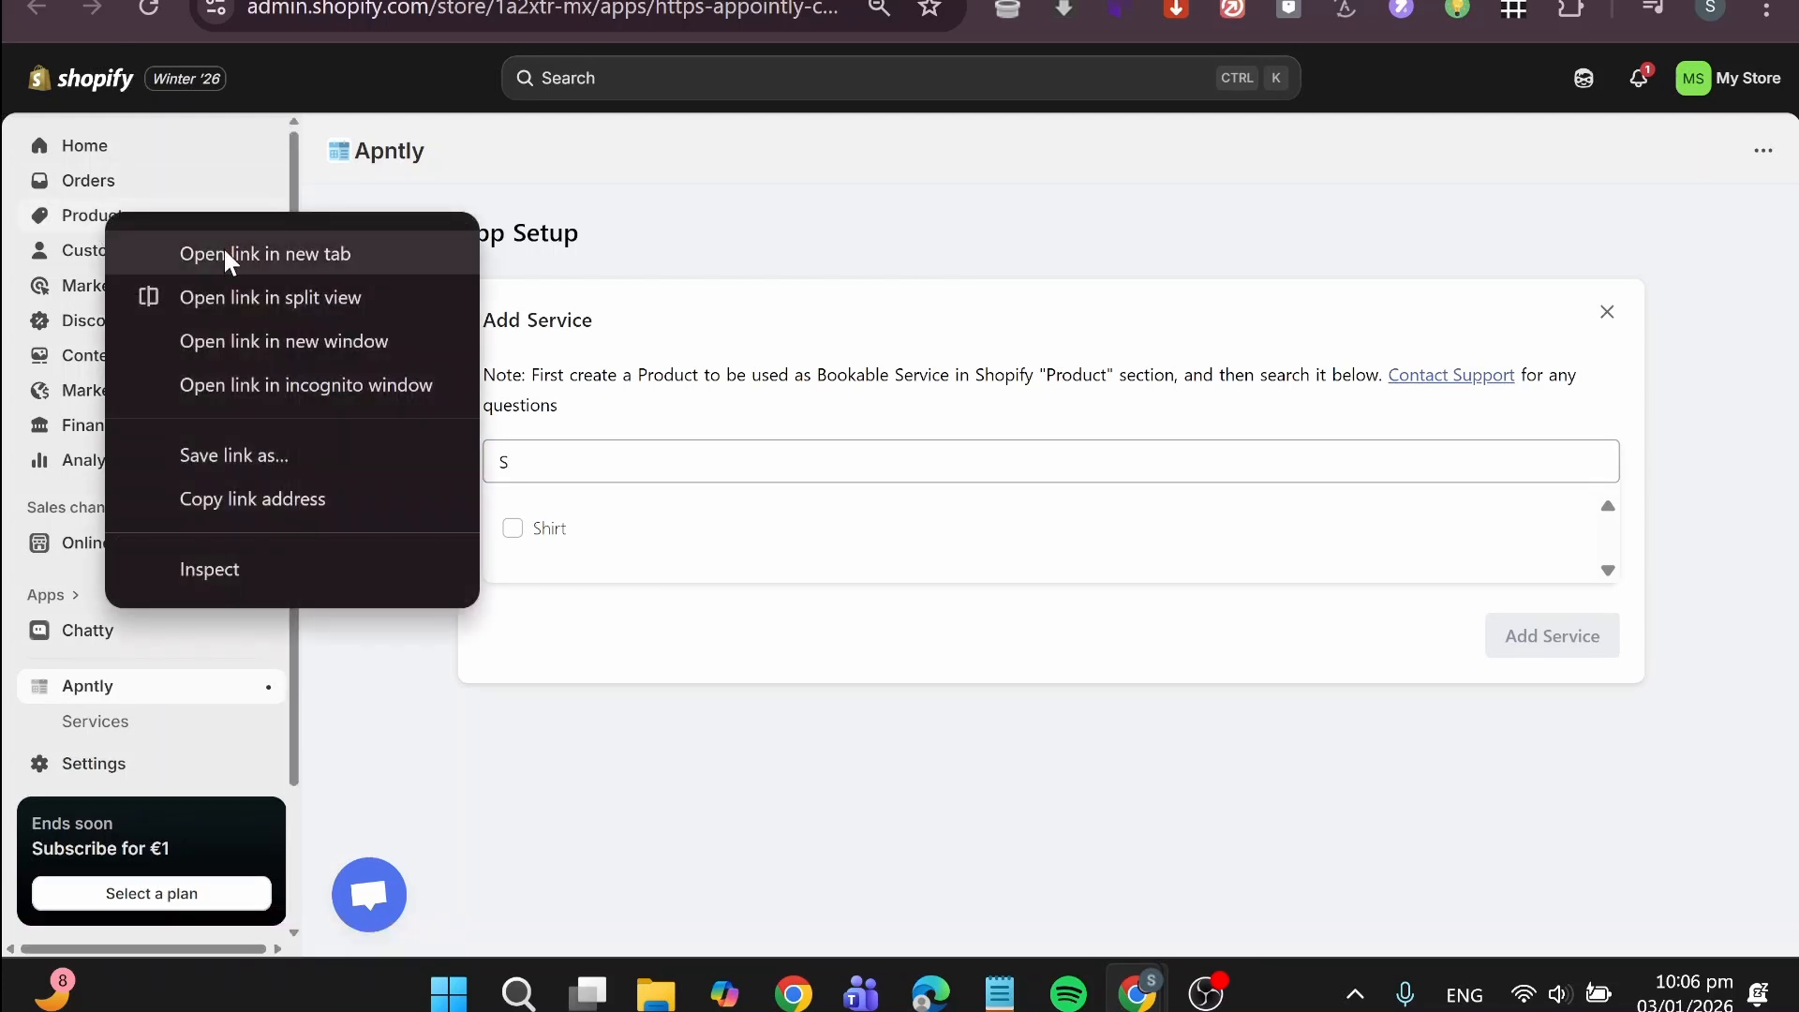
click(229, 250)
key(ctrl+Tab)
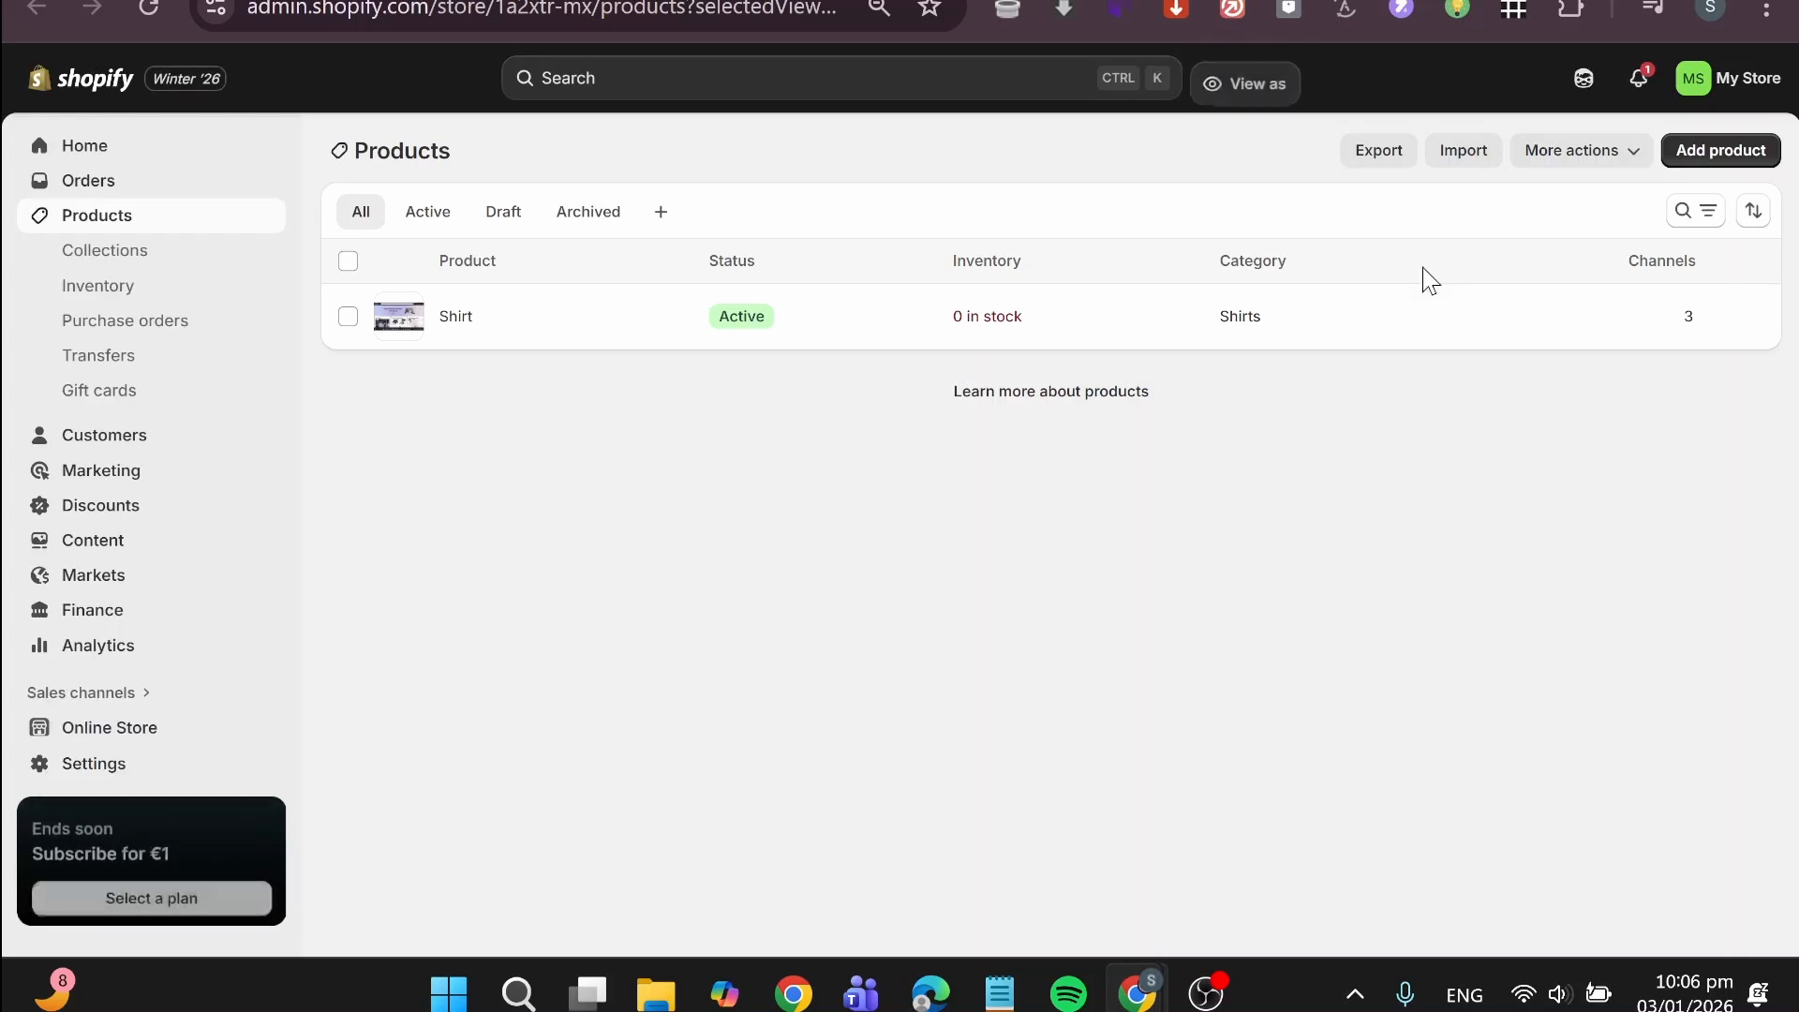
click(1691, 156)
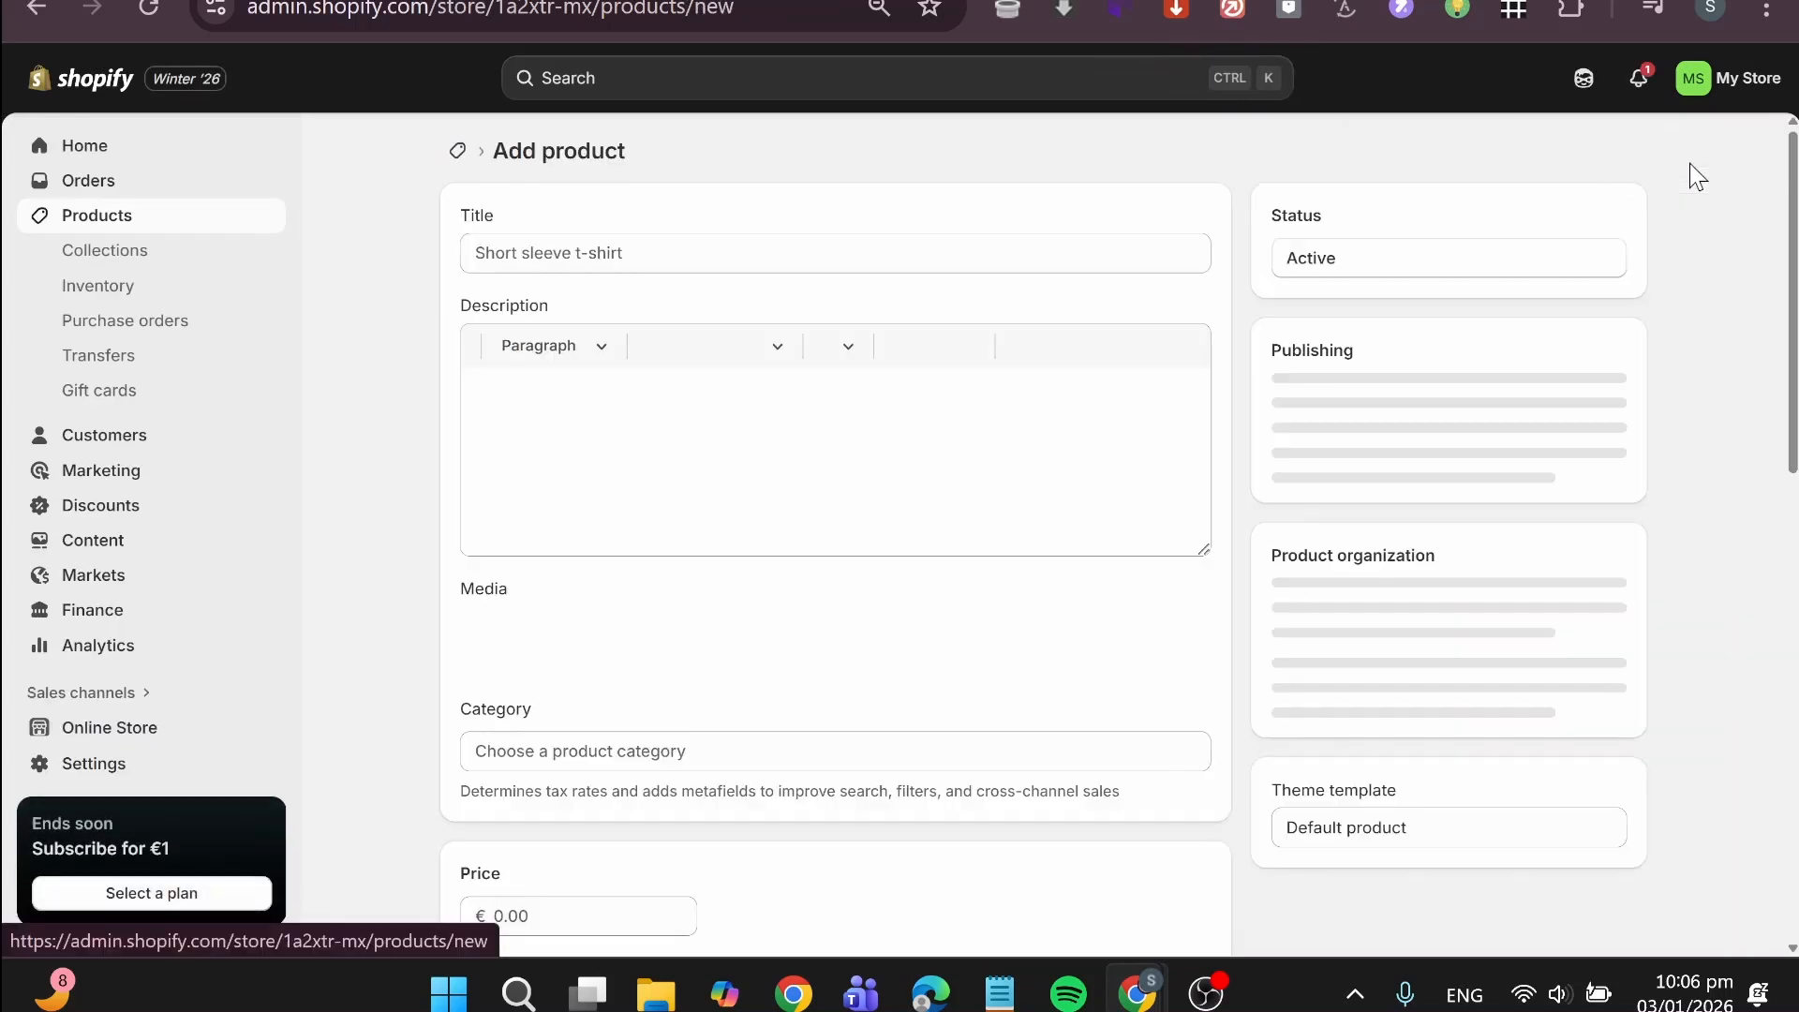
scroll(1214, 768, down, 7)
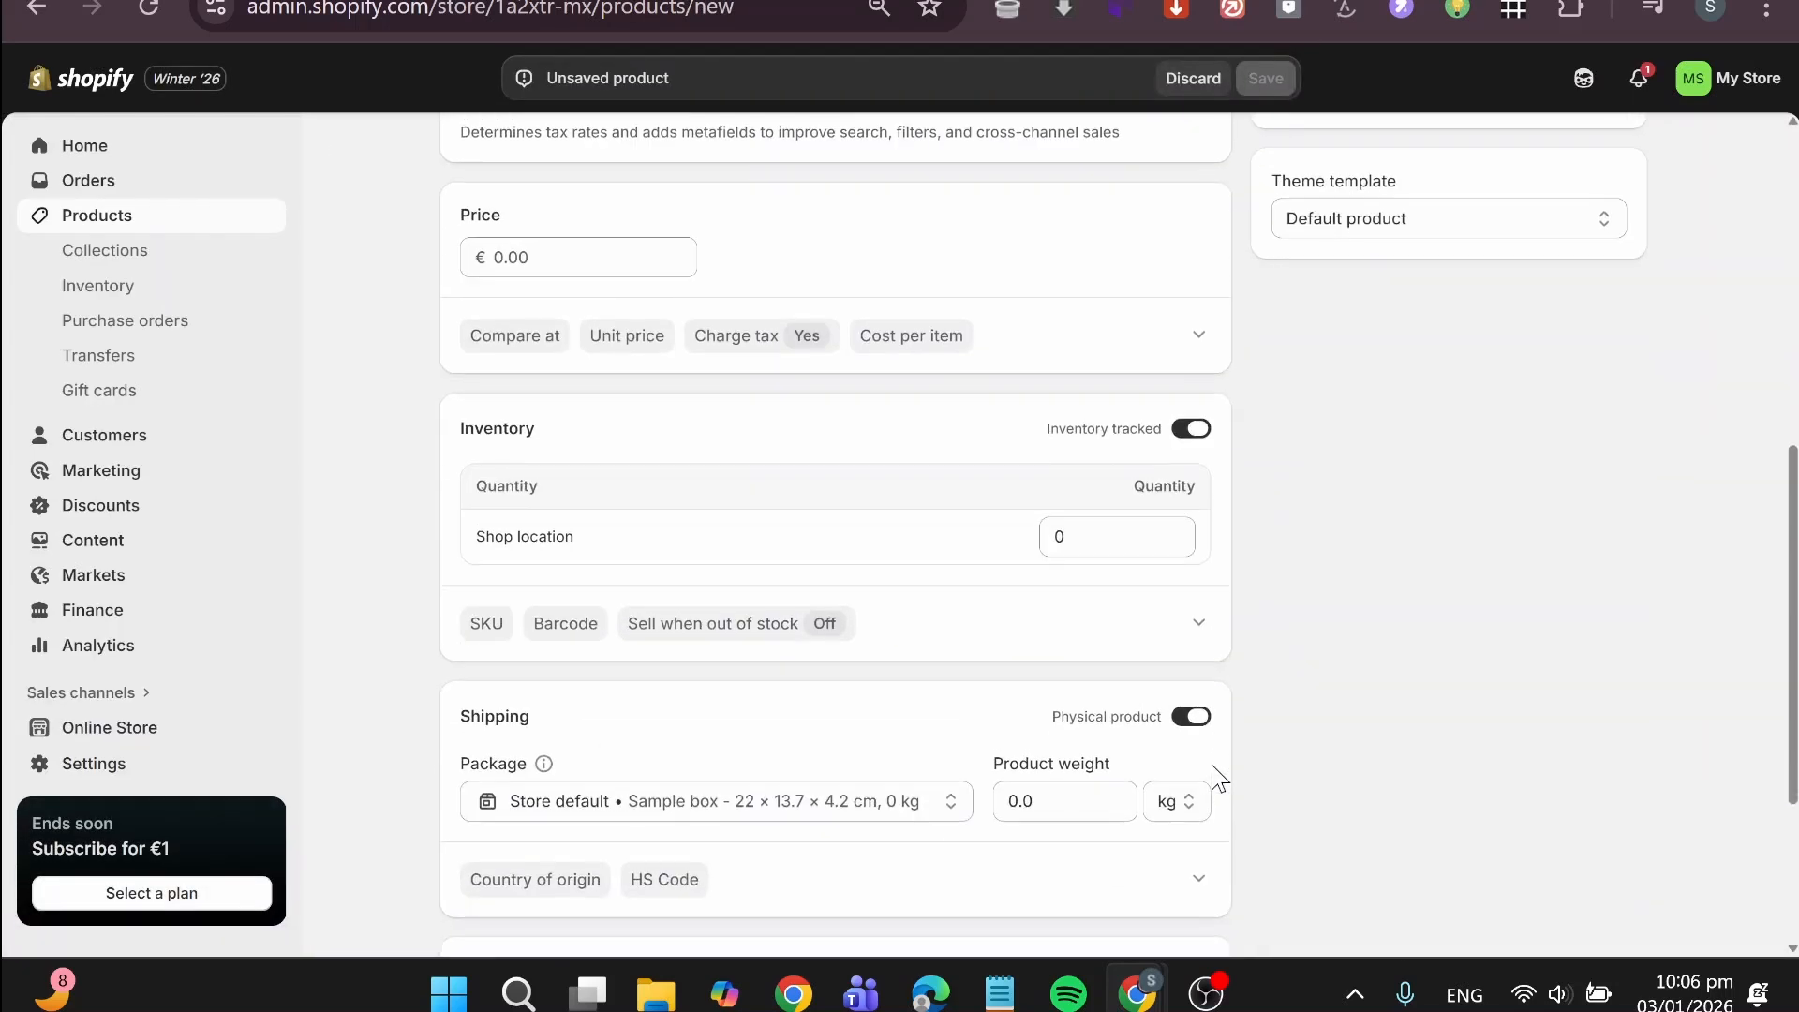
click(1191, 714)
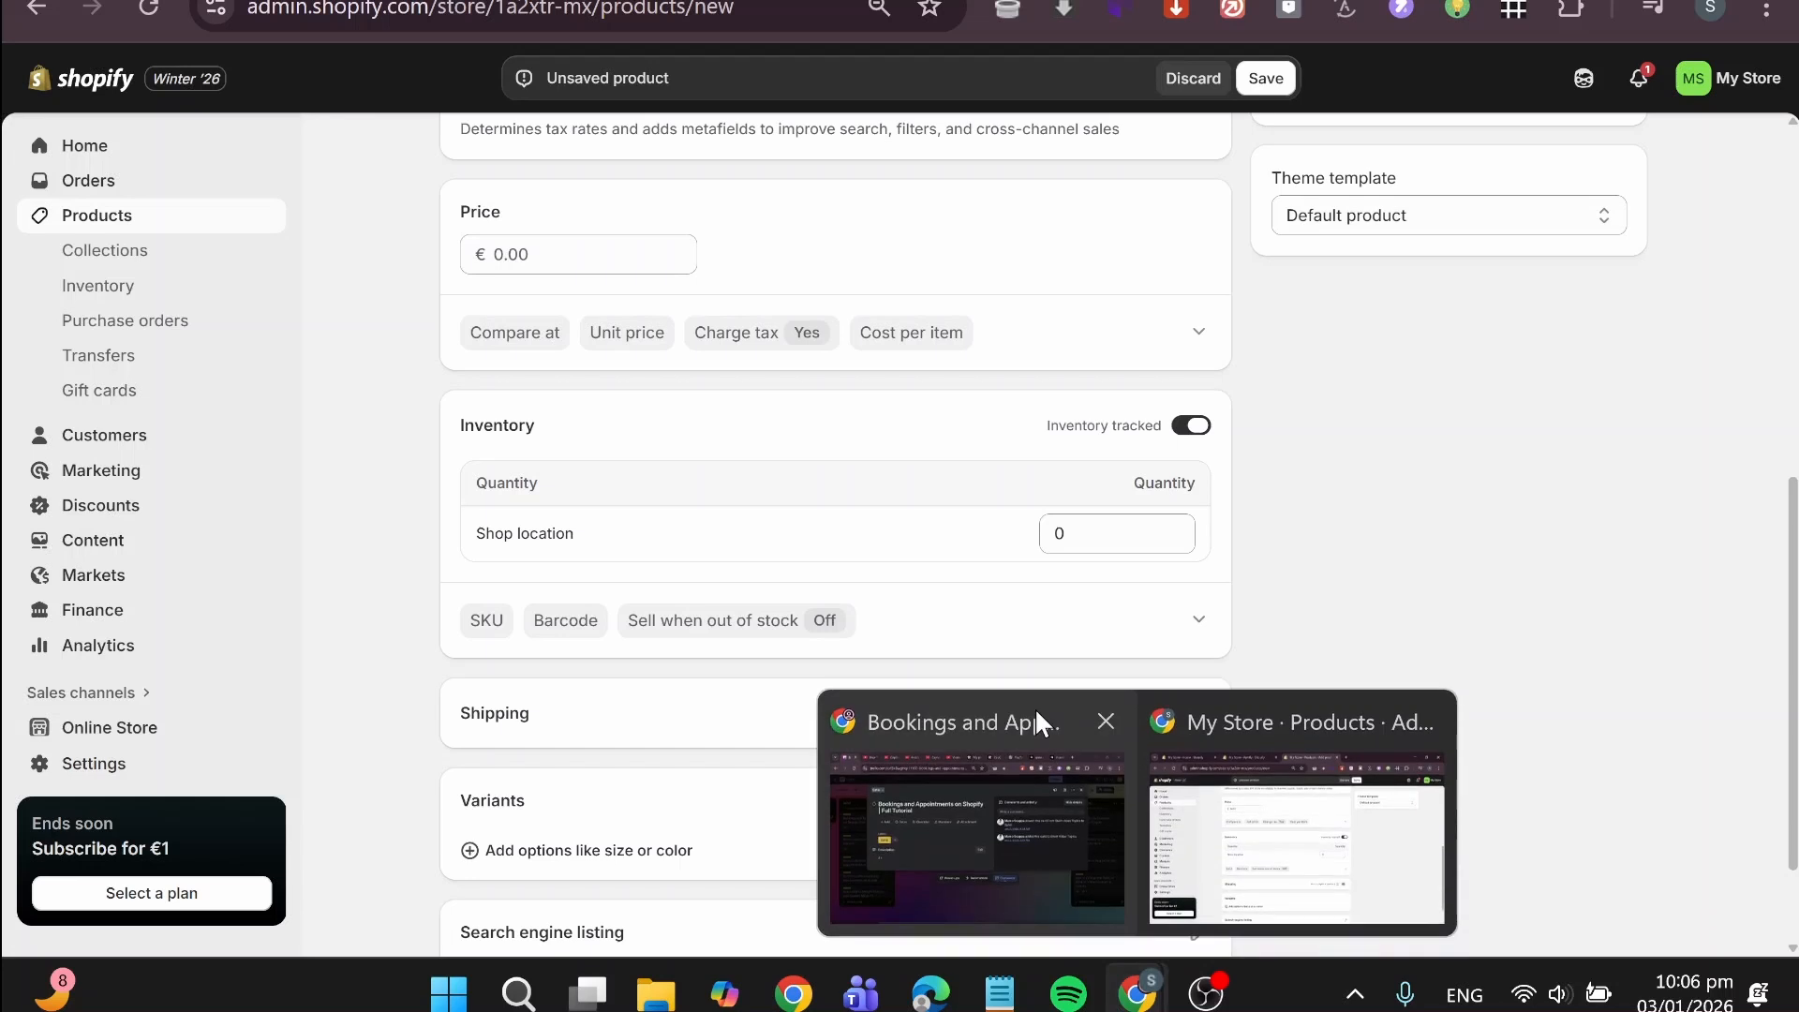
Step: Enter SERVICE as both the title and the description of the new product
scroll(583, 616, up, 8)
click(656, 253)
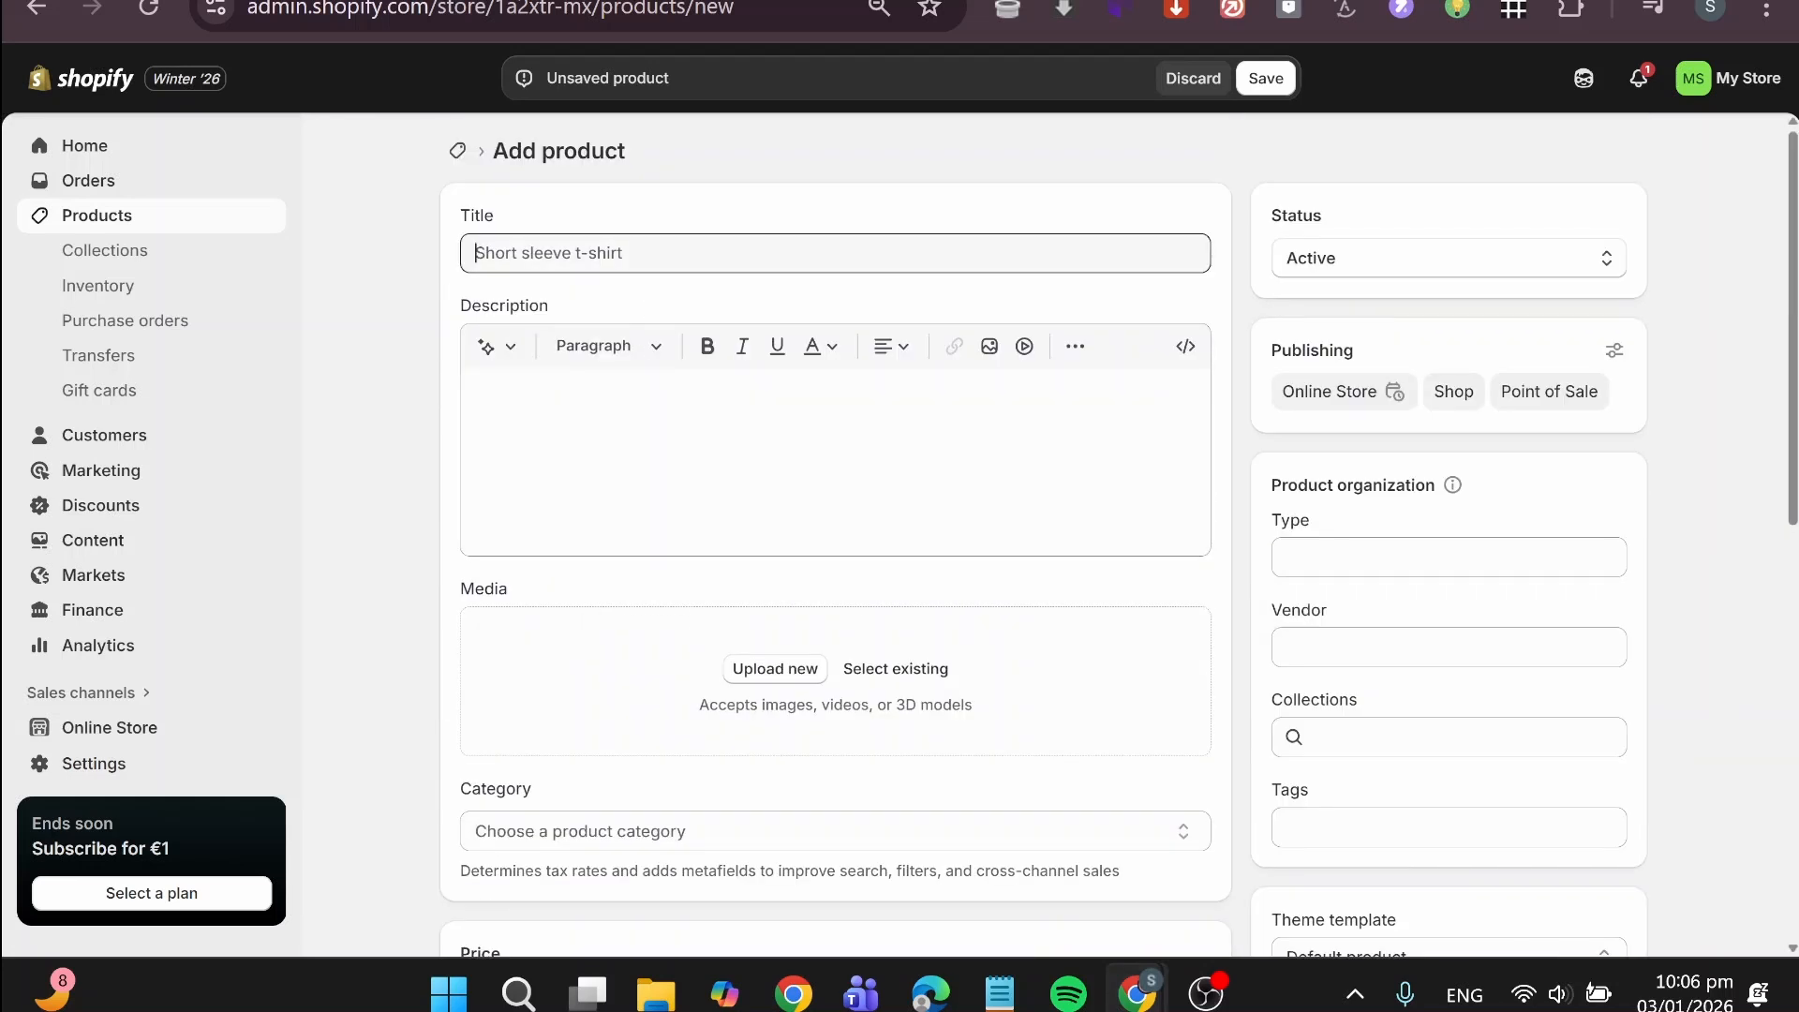
text(SE)
key(ctrl+a)
key(ctrl+c)
click(618, 441)
key(ctrl+v)
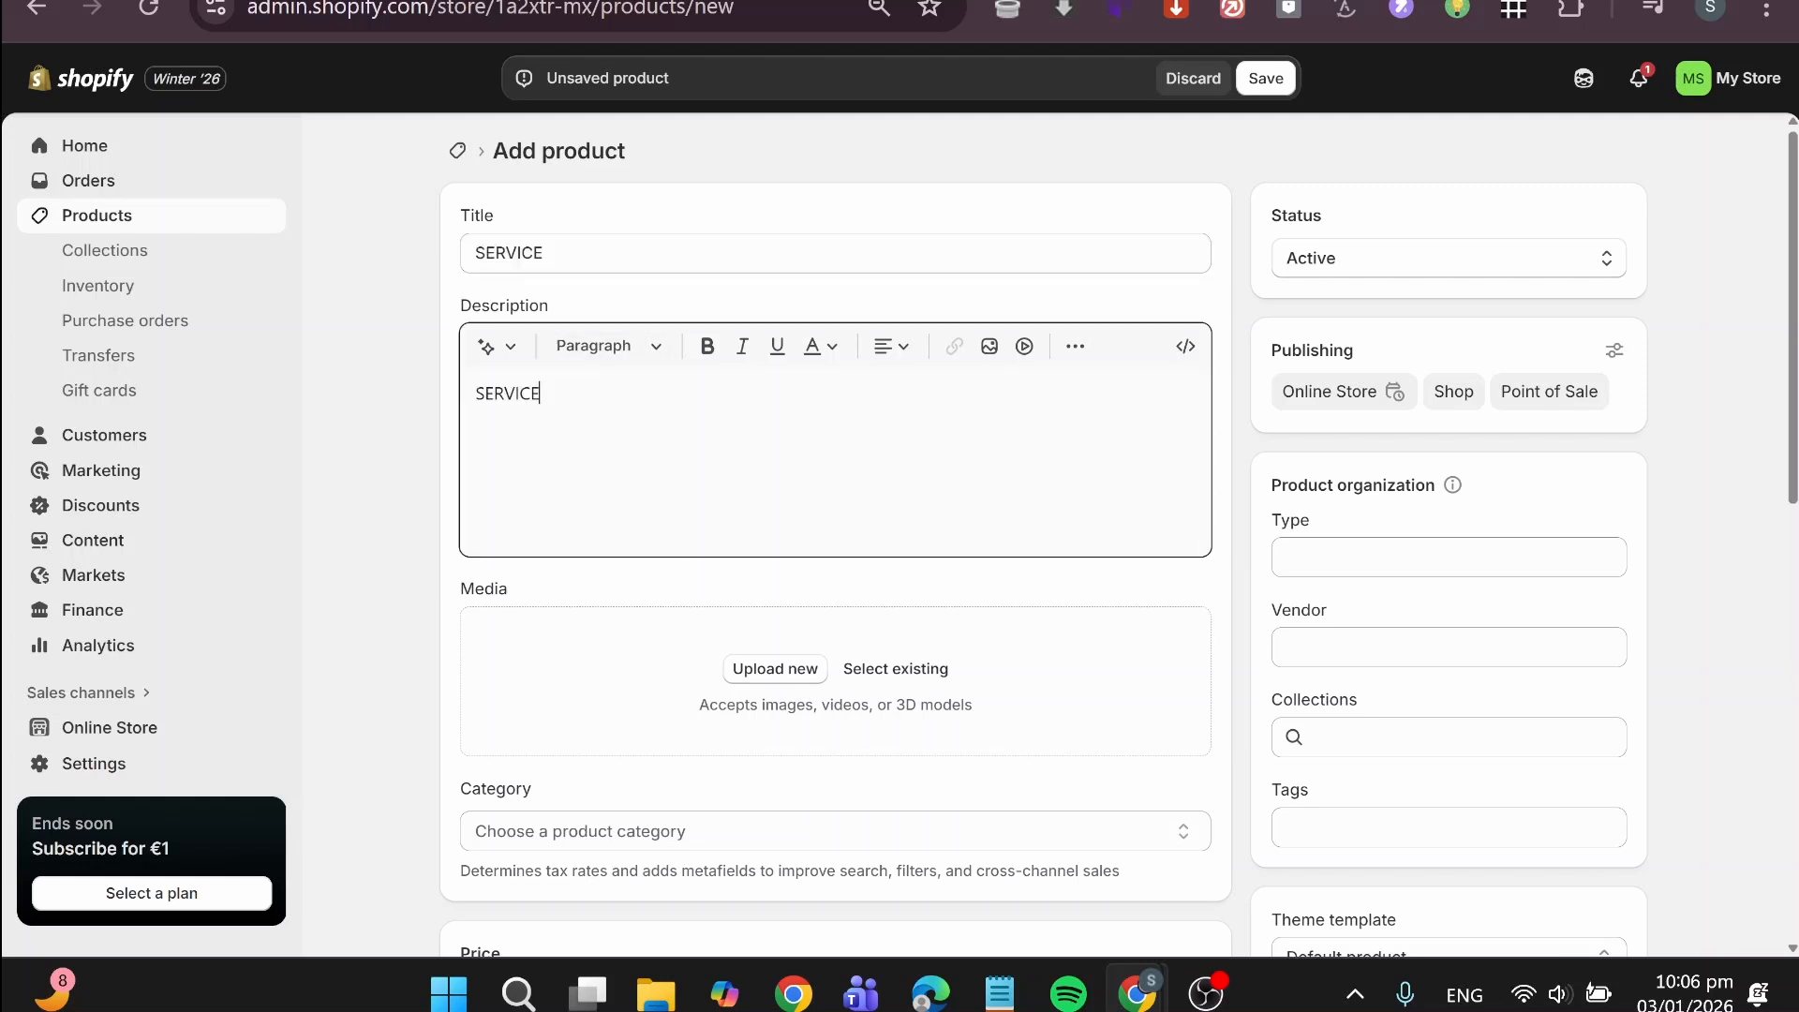
Step: Try to enter a price for the new product
scroll(618, 468, down, 4)
click(578, 567)
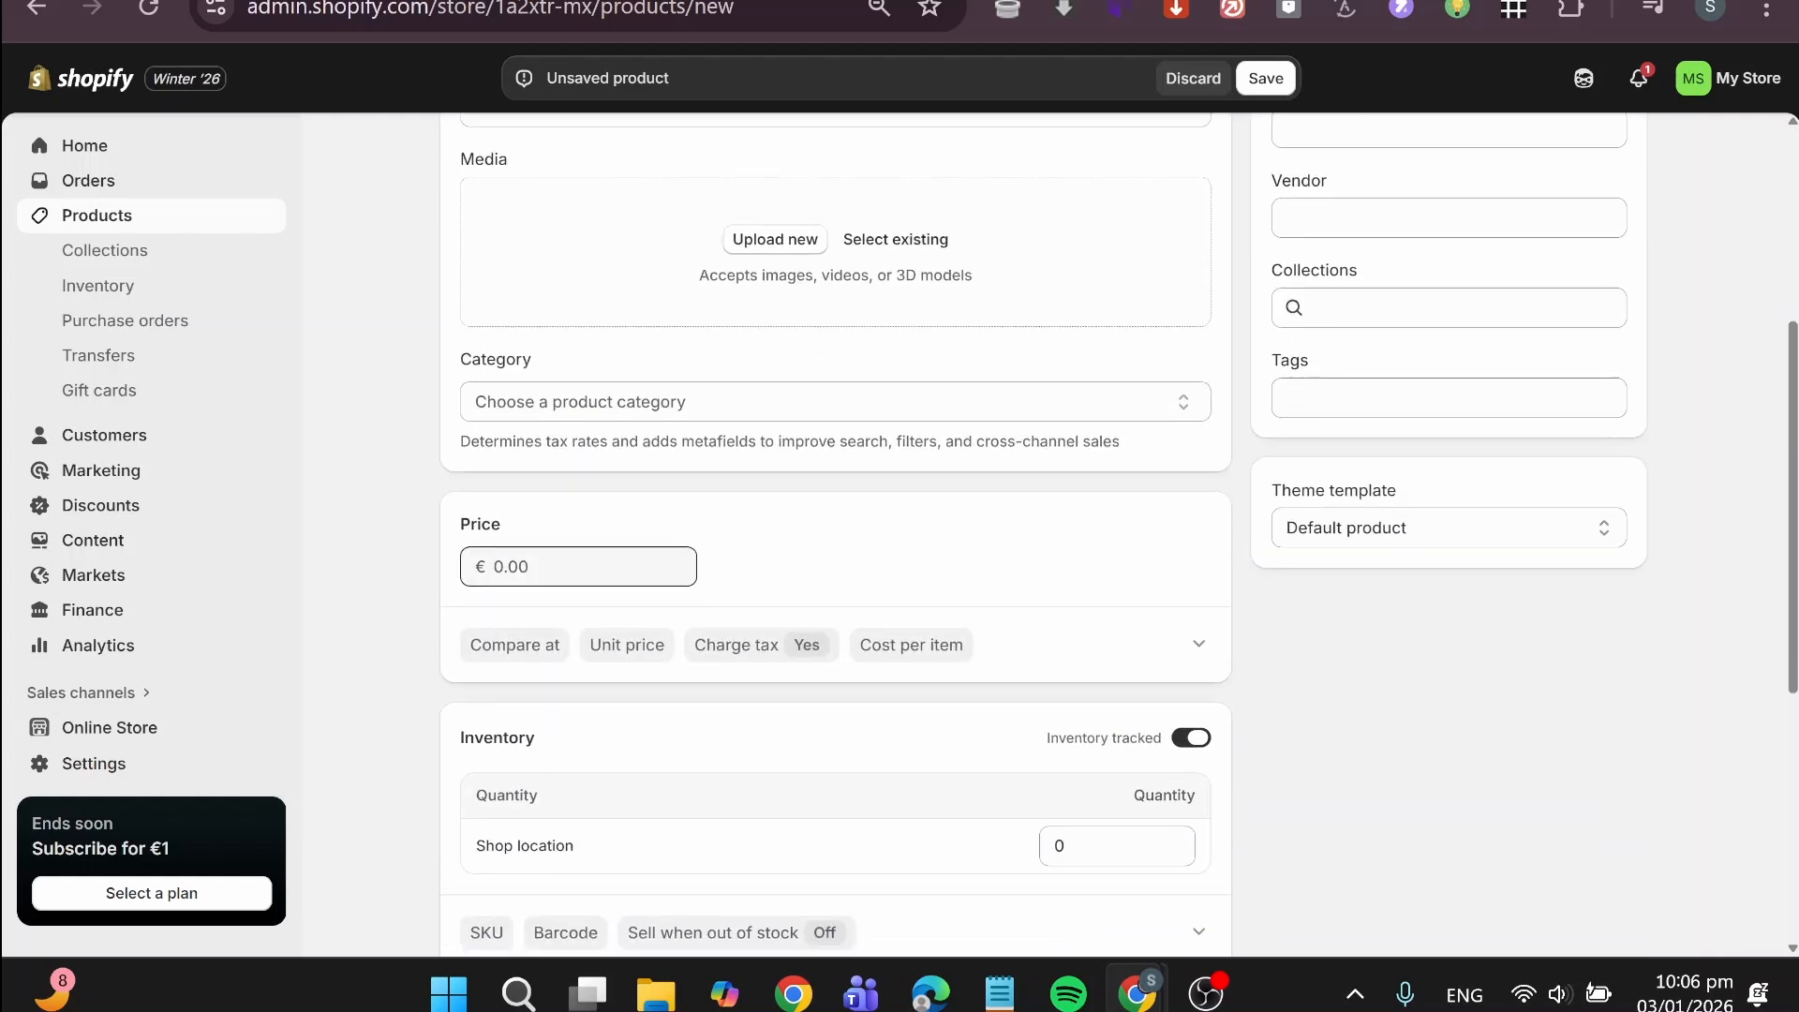
scroll(630, 587, down, 3)
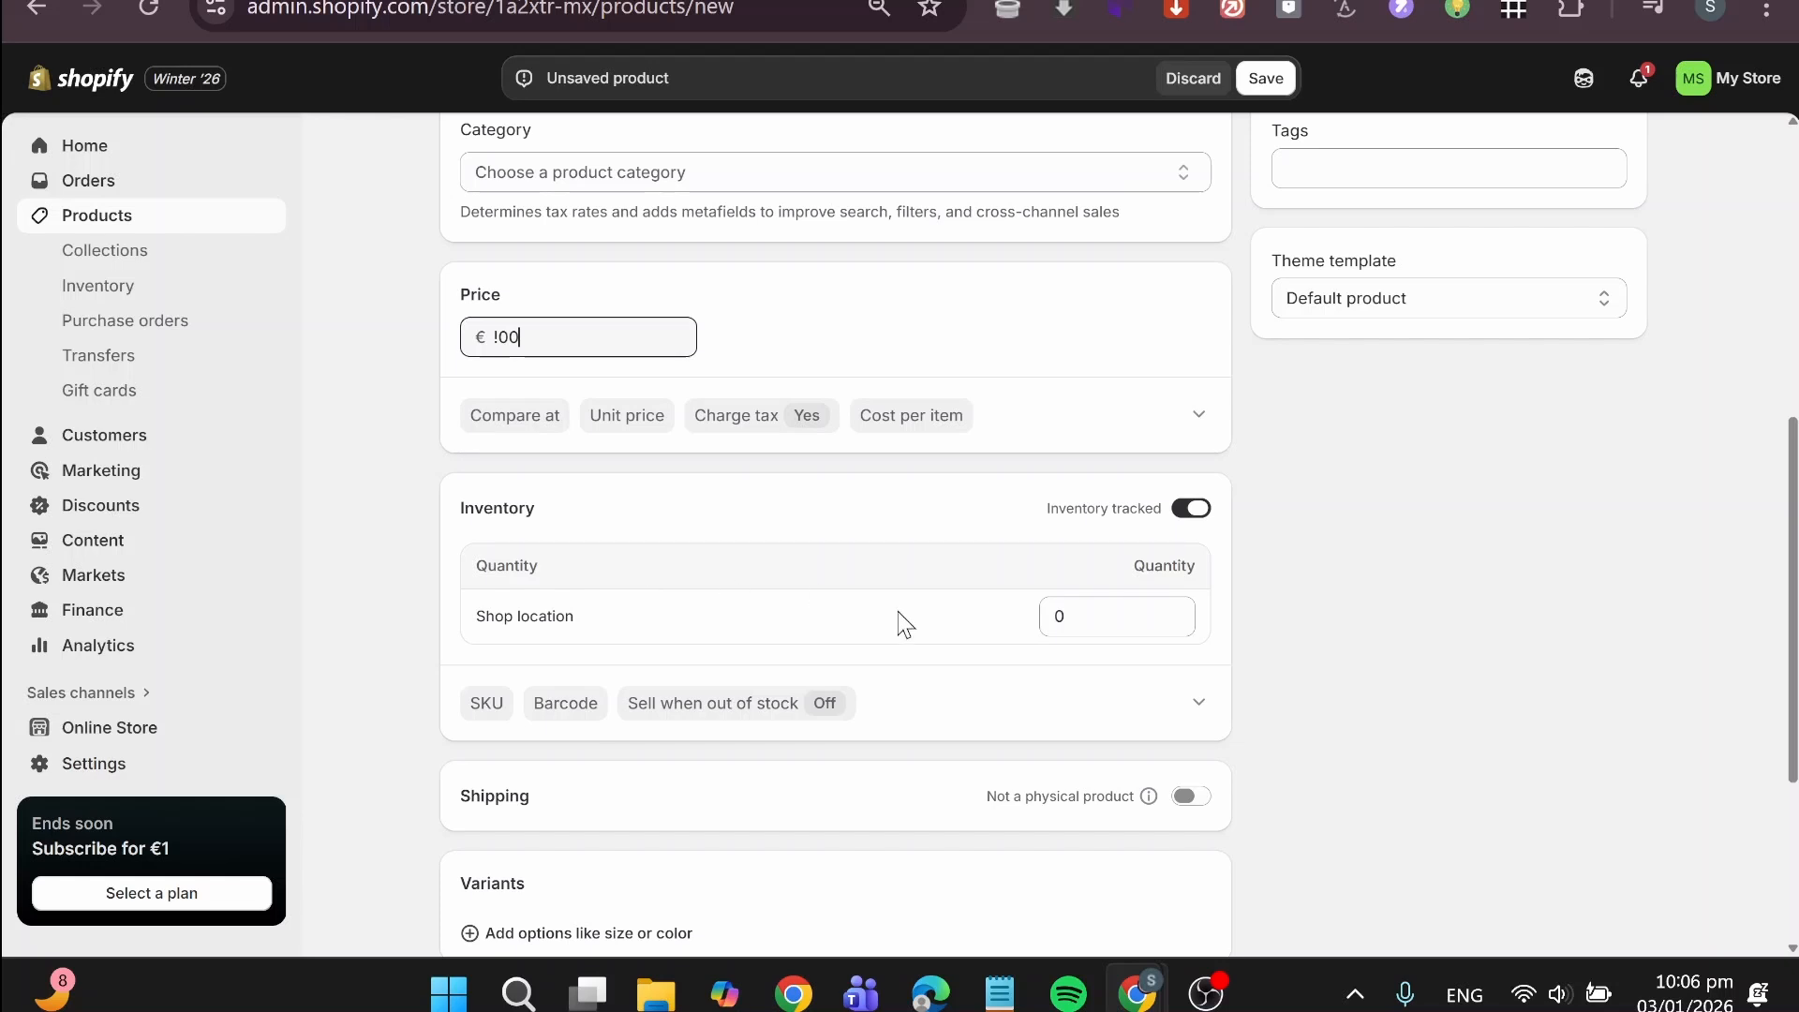
Step: Turn off inventory tracking for the SERVICE product and save it
click(1190, 508)
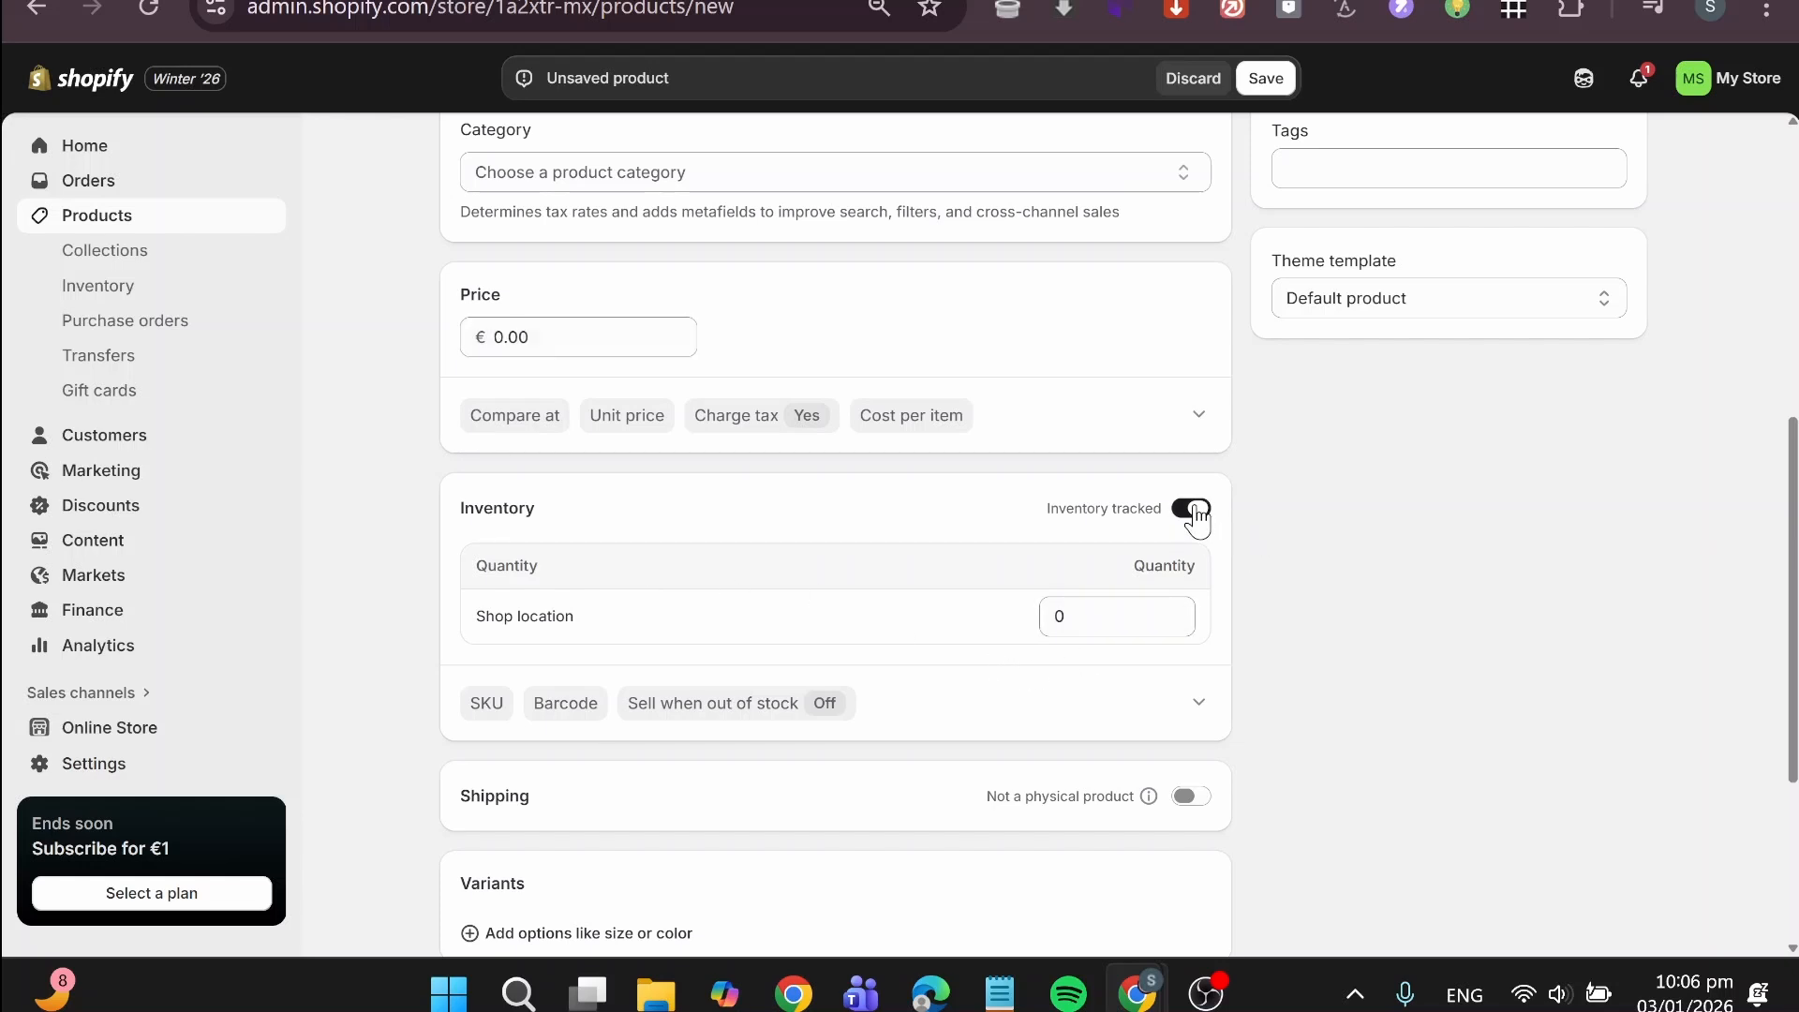
click(1279, 80)
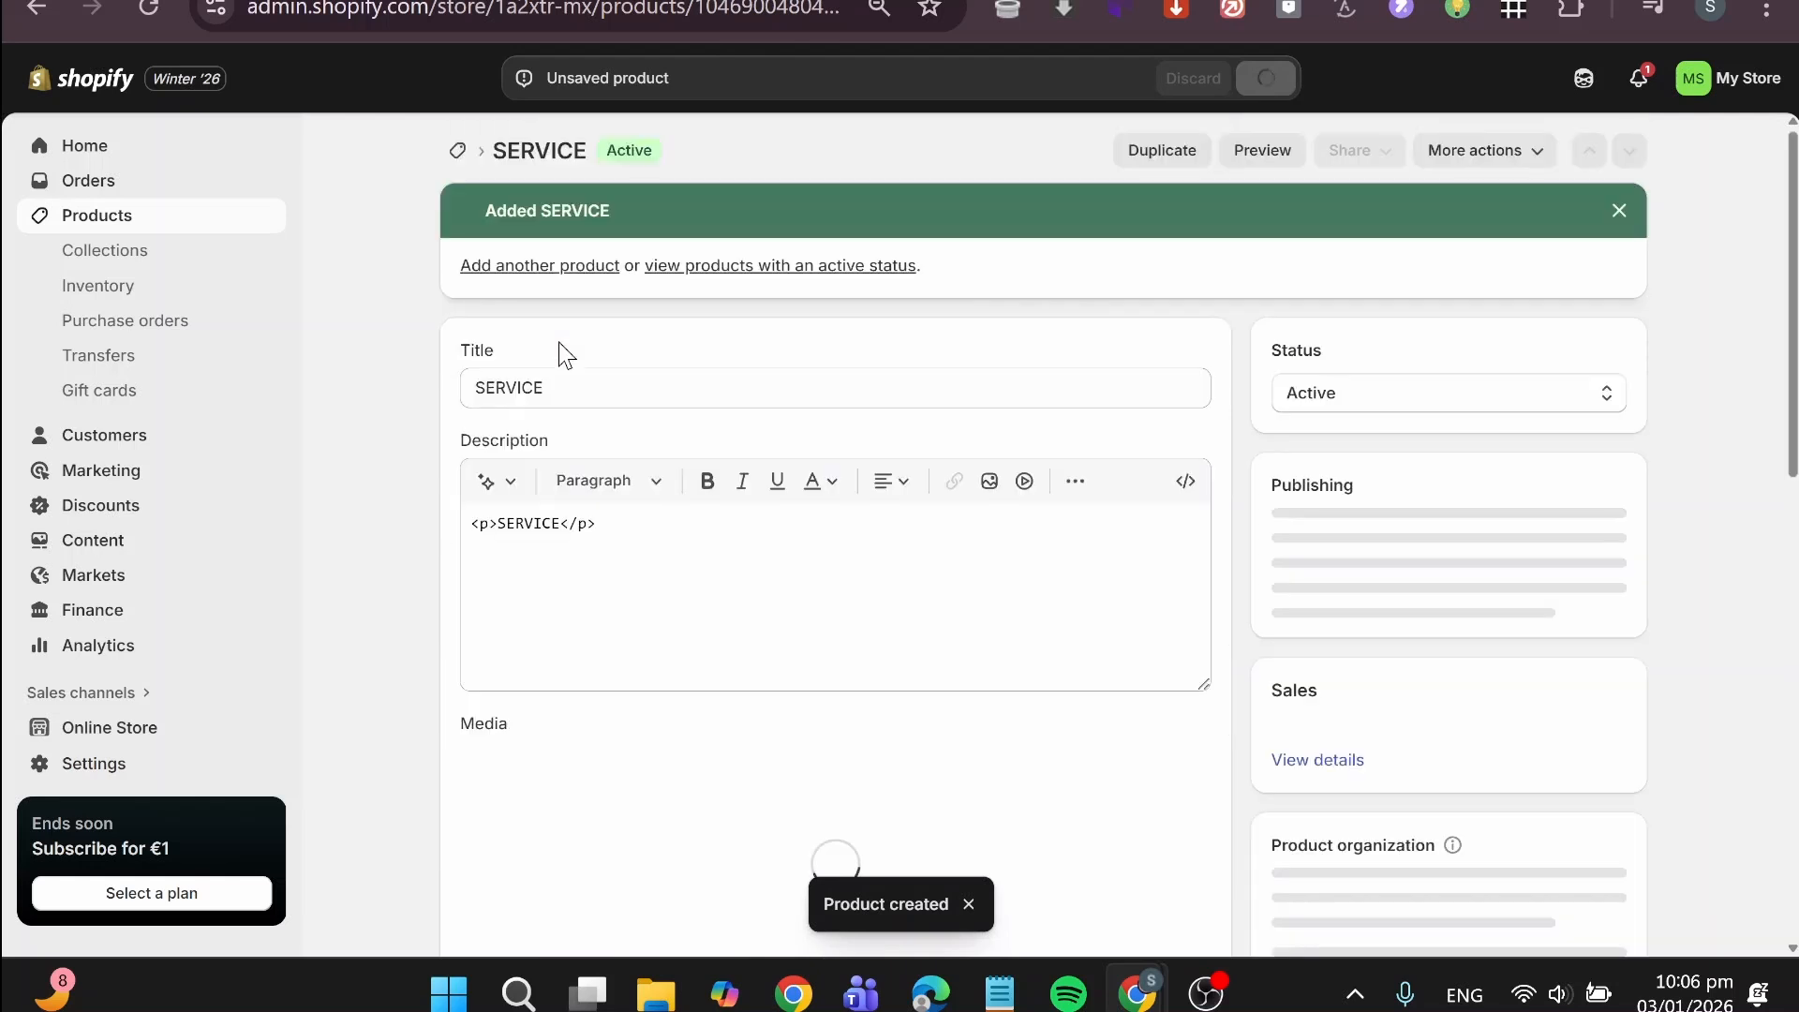
scroll(560, 344, down, 7)
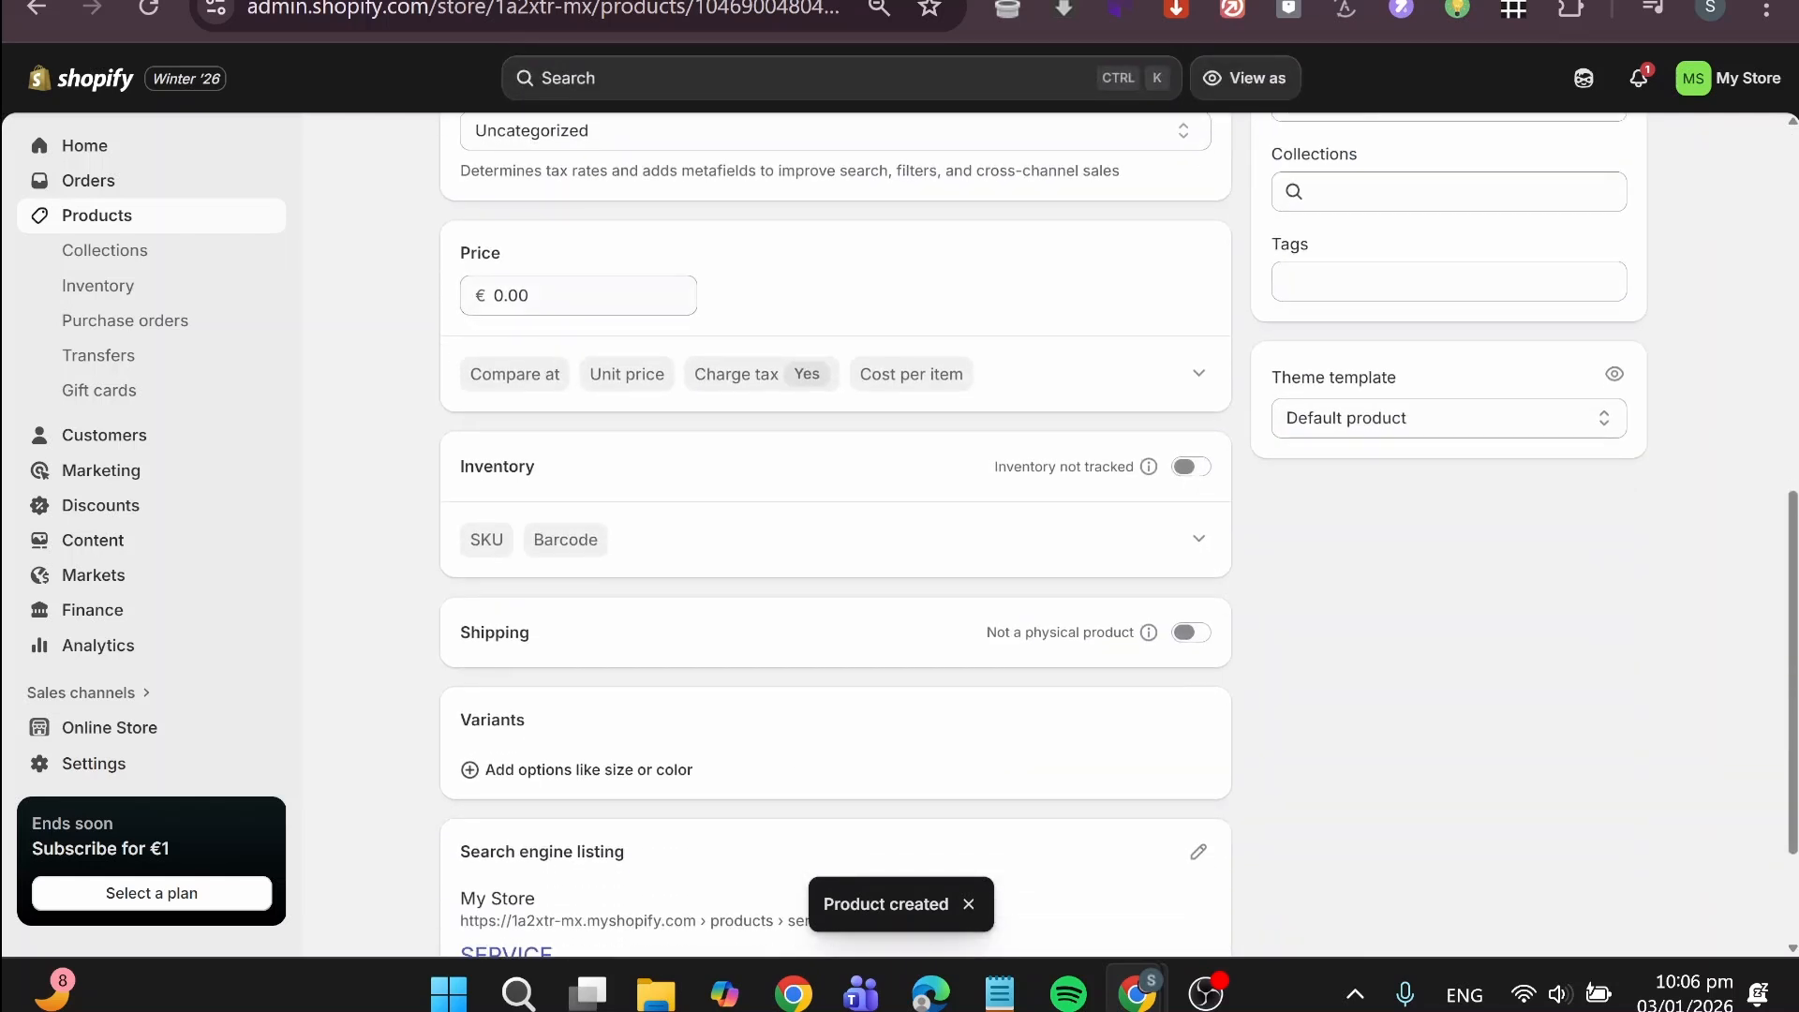
Step: Set the price of the SERVICE product to €100 and save the product
click(565, 298)
text(1)
key(BackSpace)
key(BackSpace)
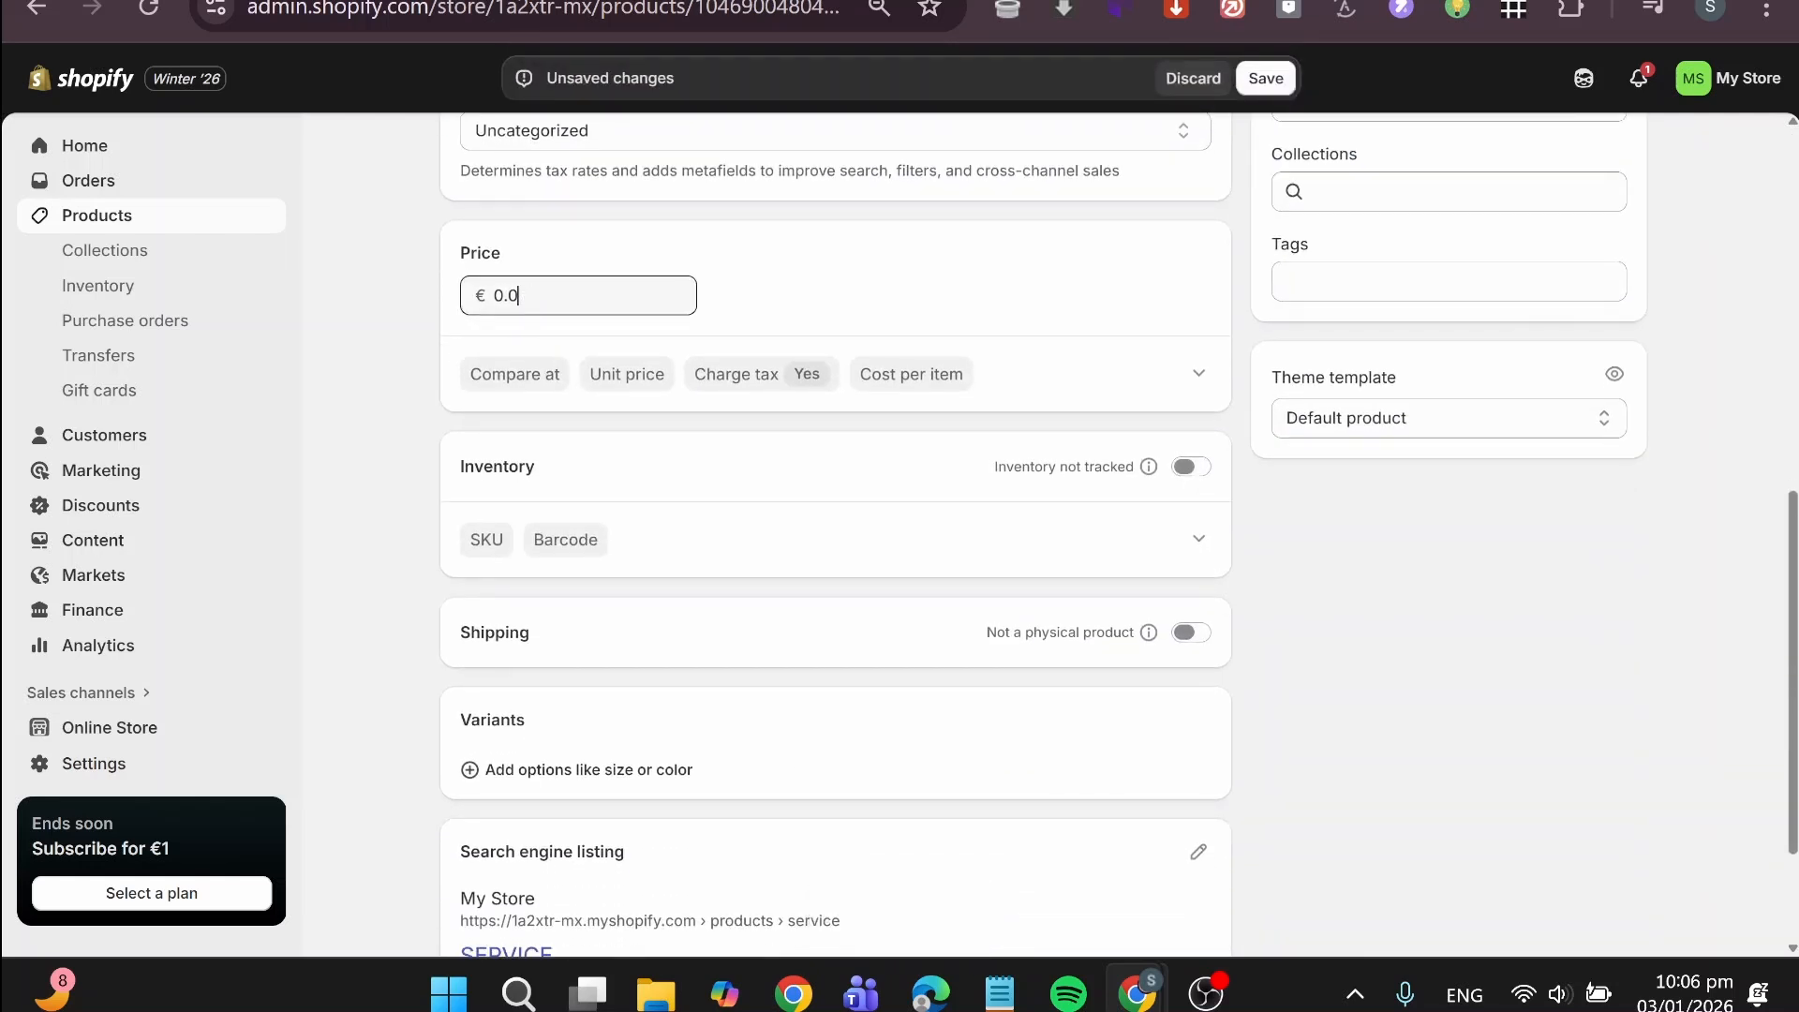
key(BackSpace)
key(BackSpace)
key(BackSpace)
key(BackSpace)
click(1266, 77)
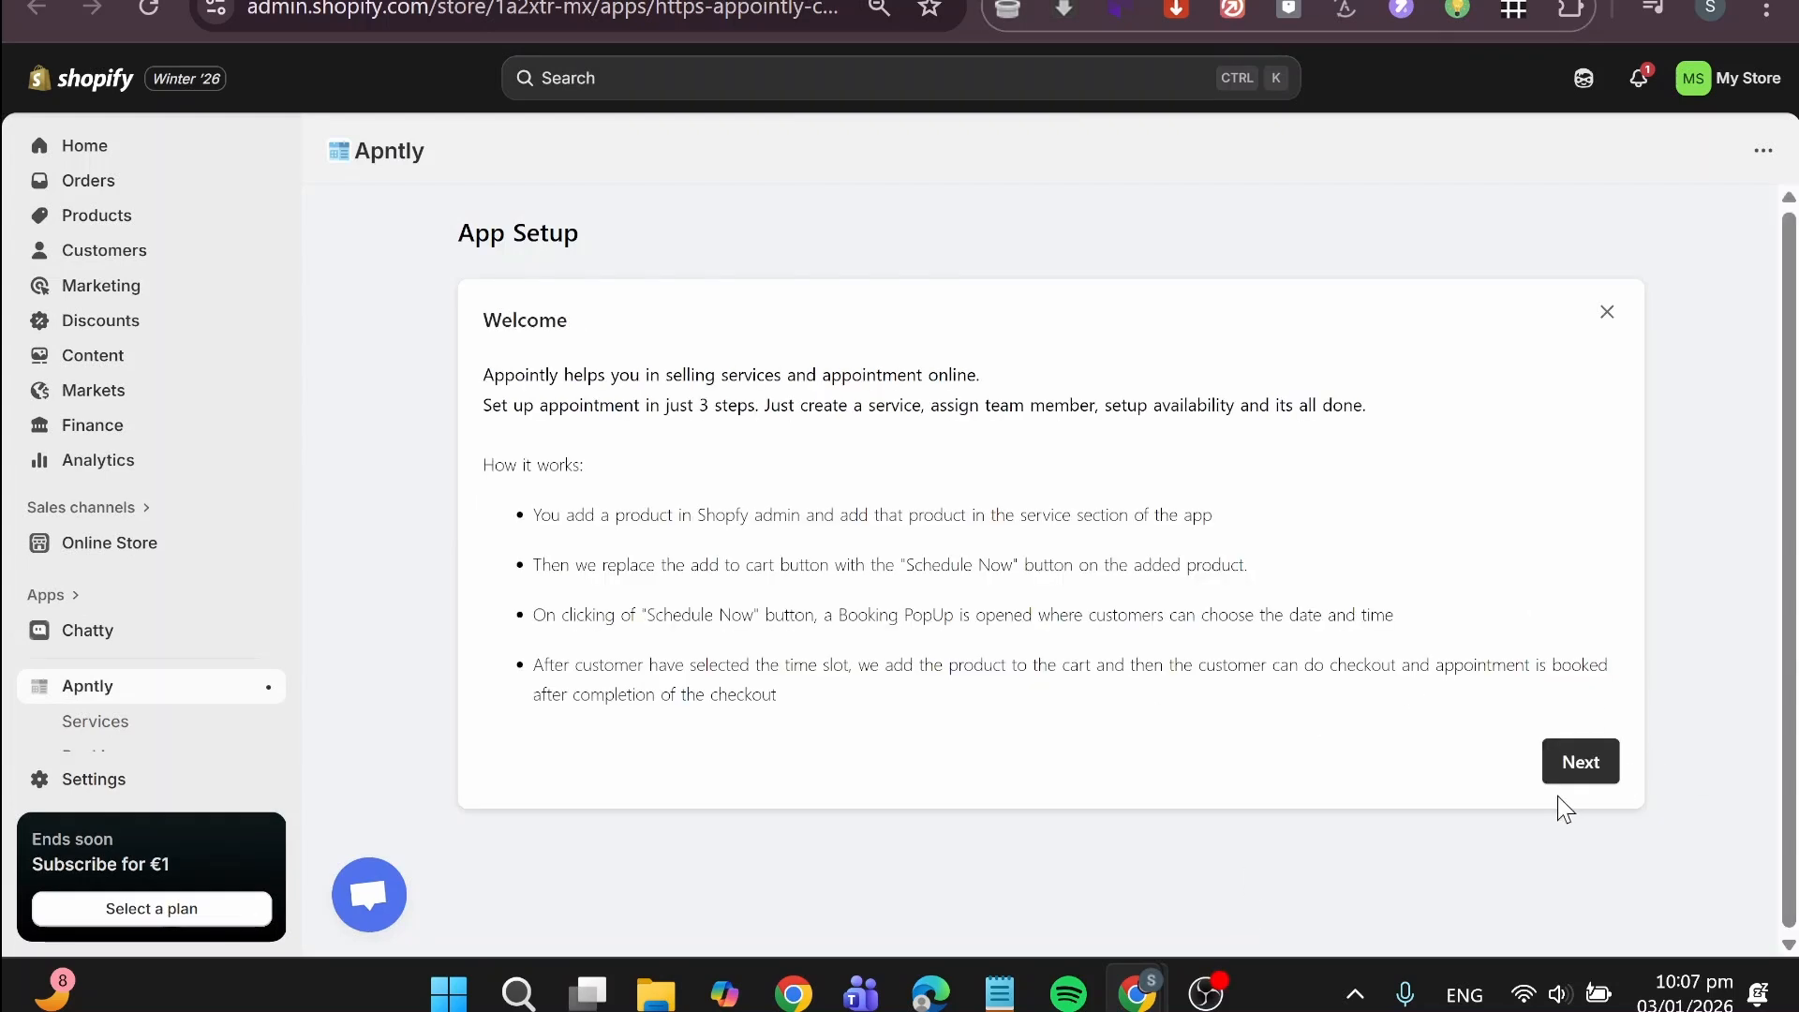
Step: Go through the Apntly welcome setup and add the SERVICE product as a bookable service
click(1581, 767)
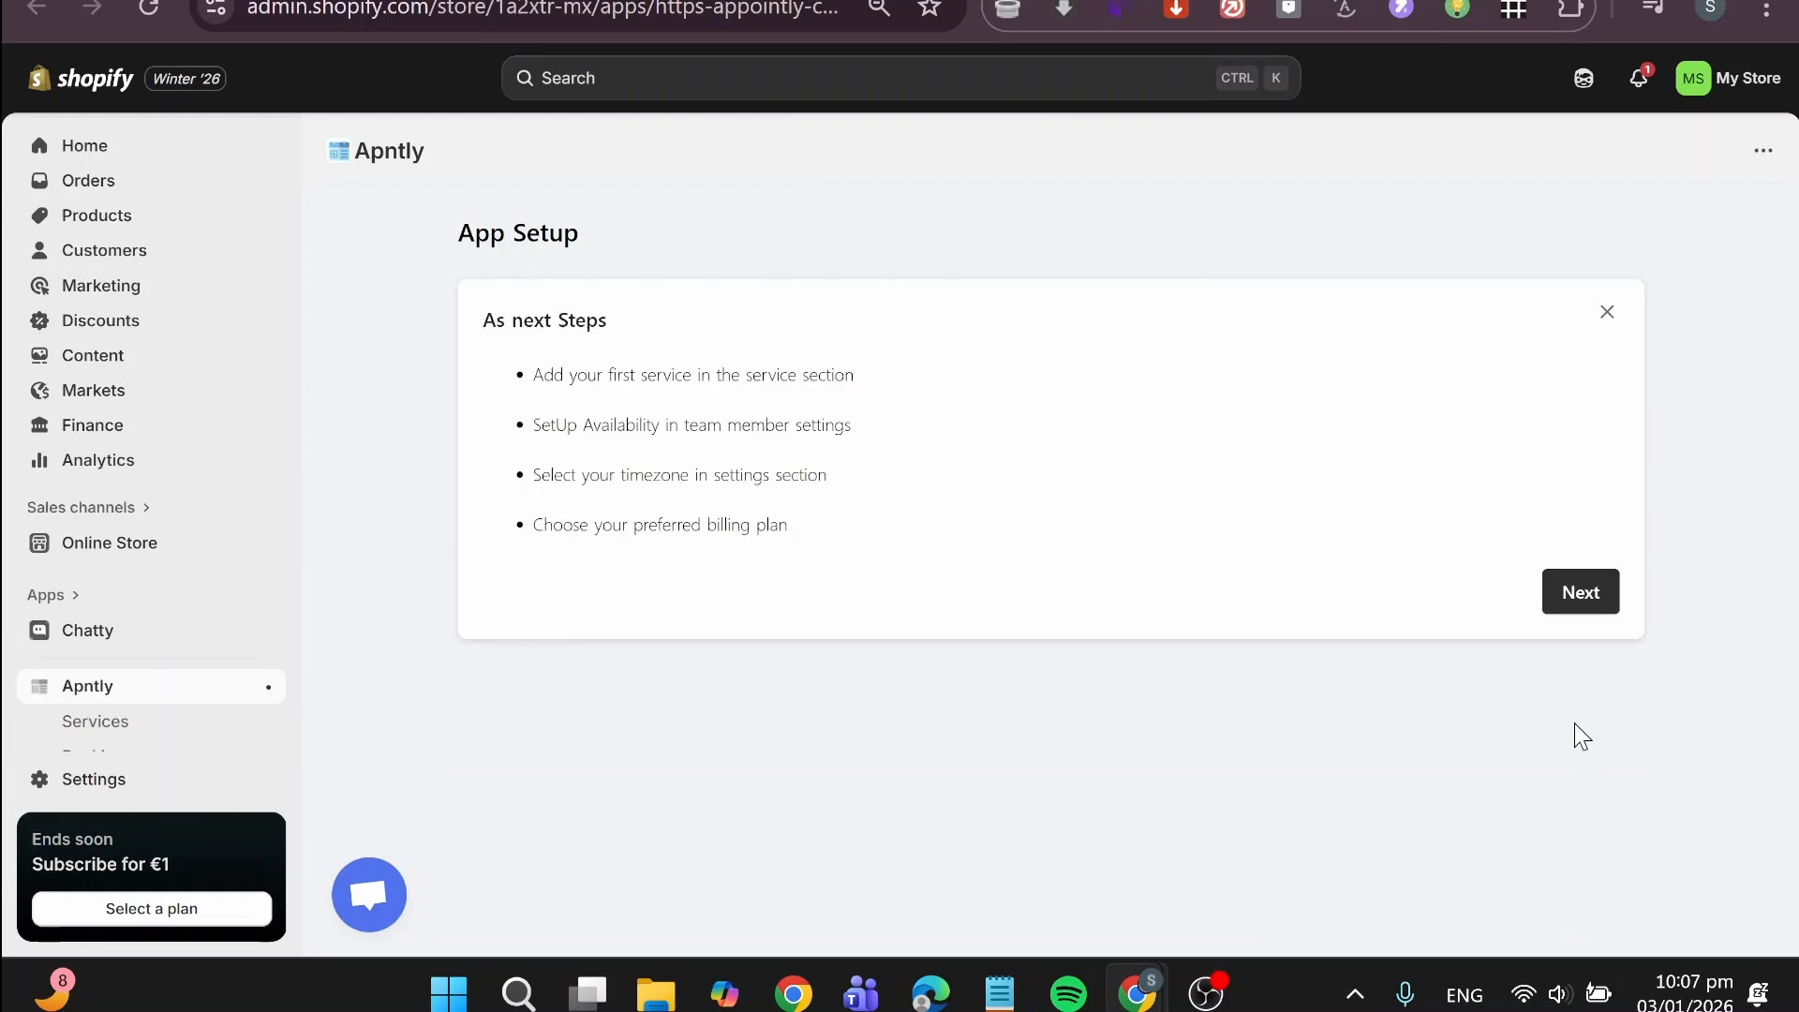
click(1590, 597)
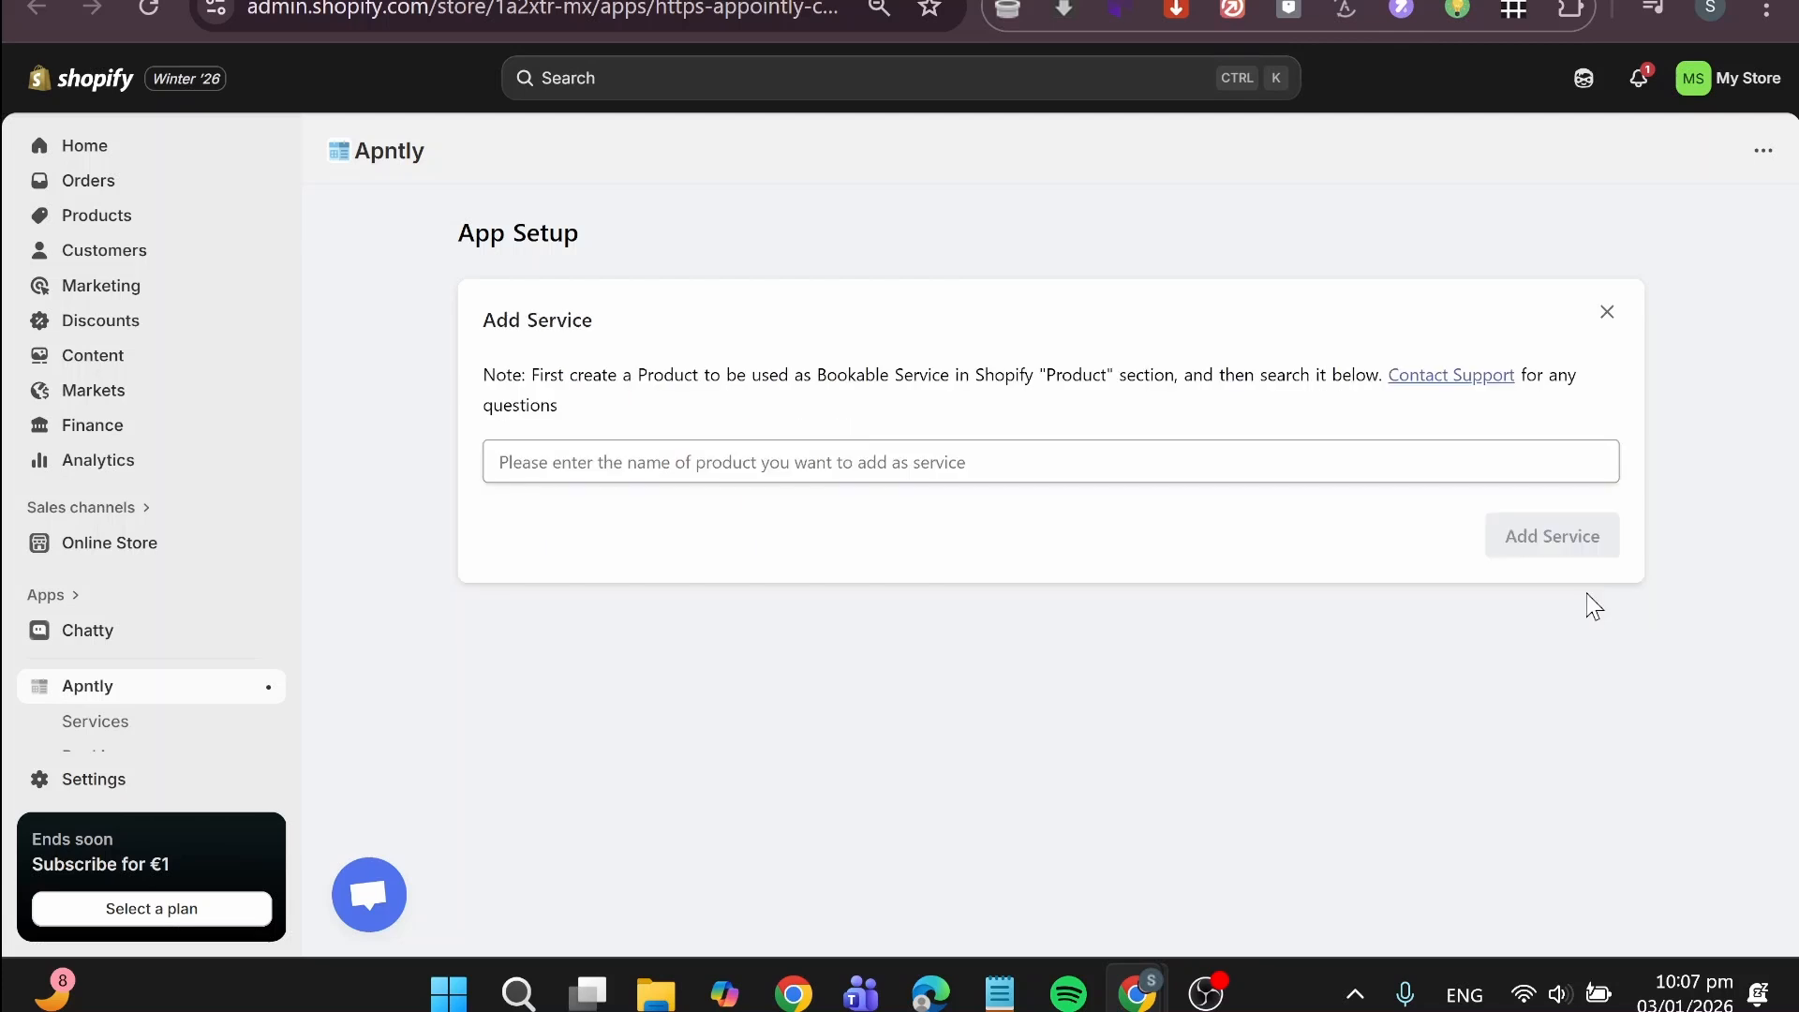
click(1049, 462)
text(ser)
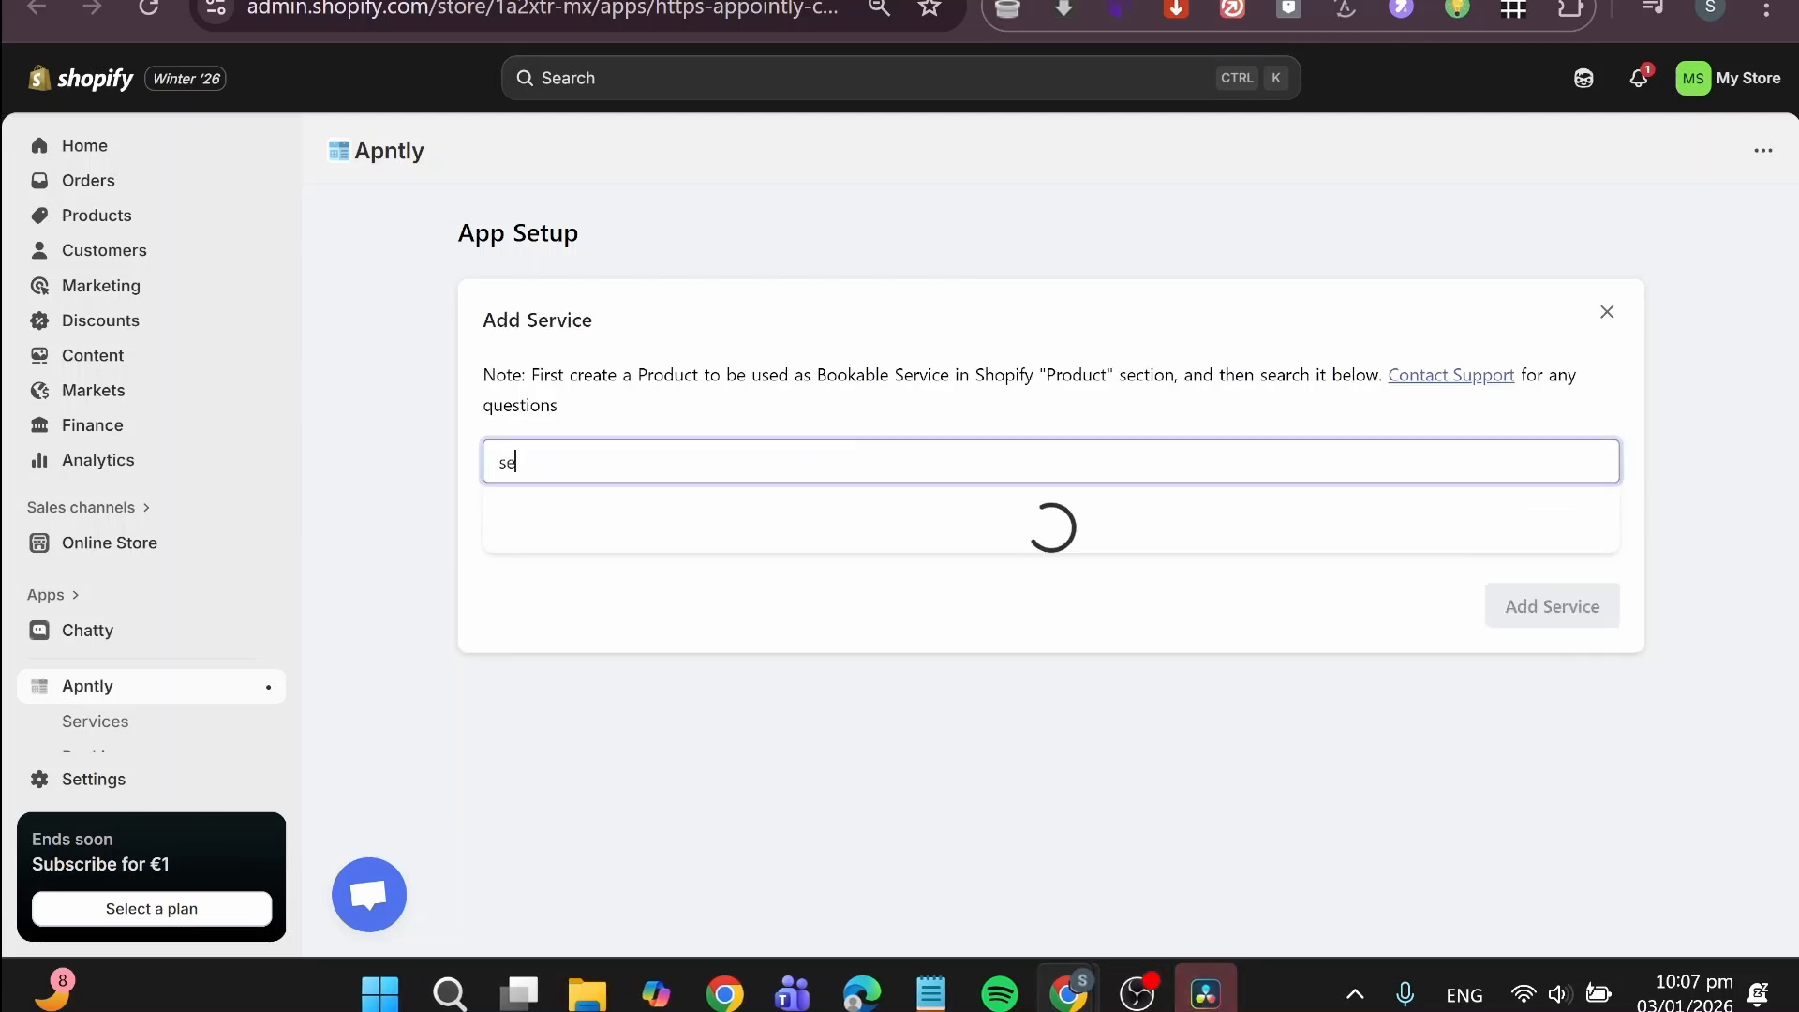
click(887, 545)
click(600, 535)
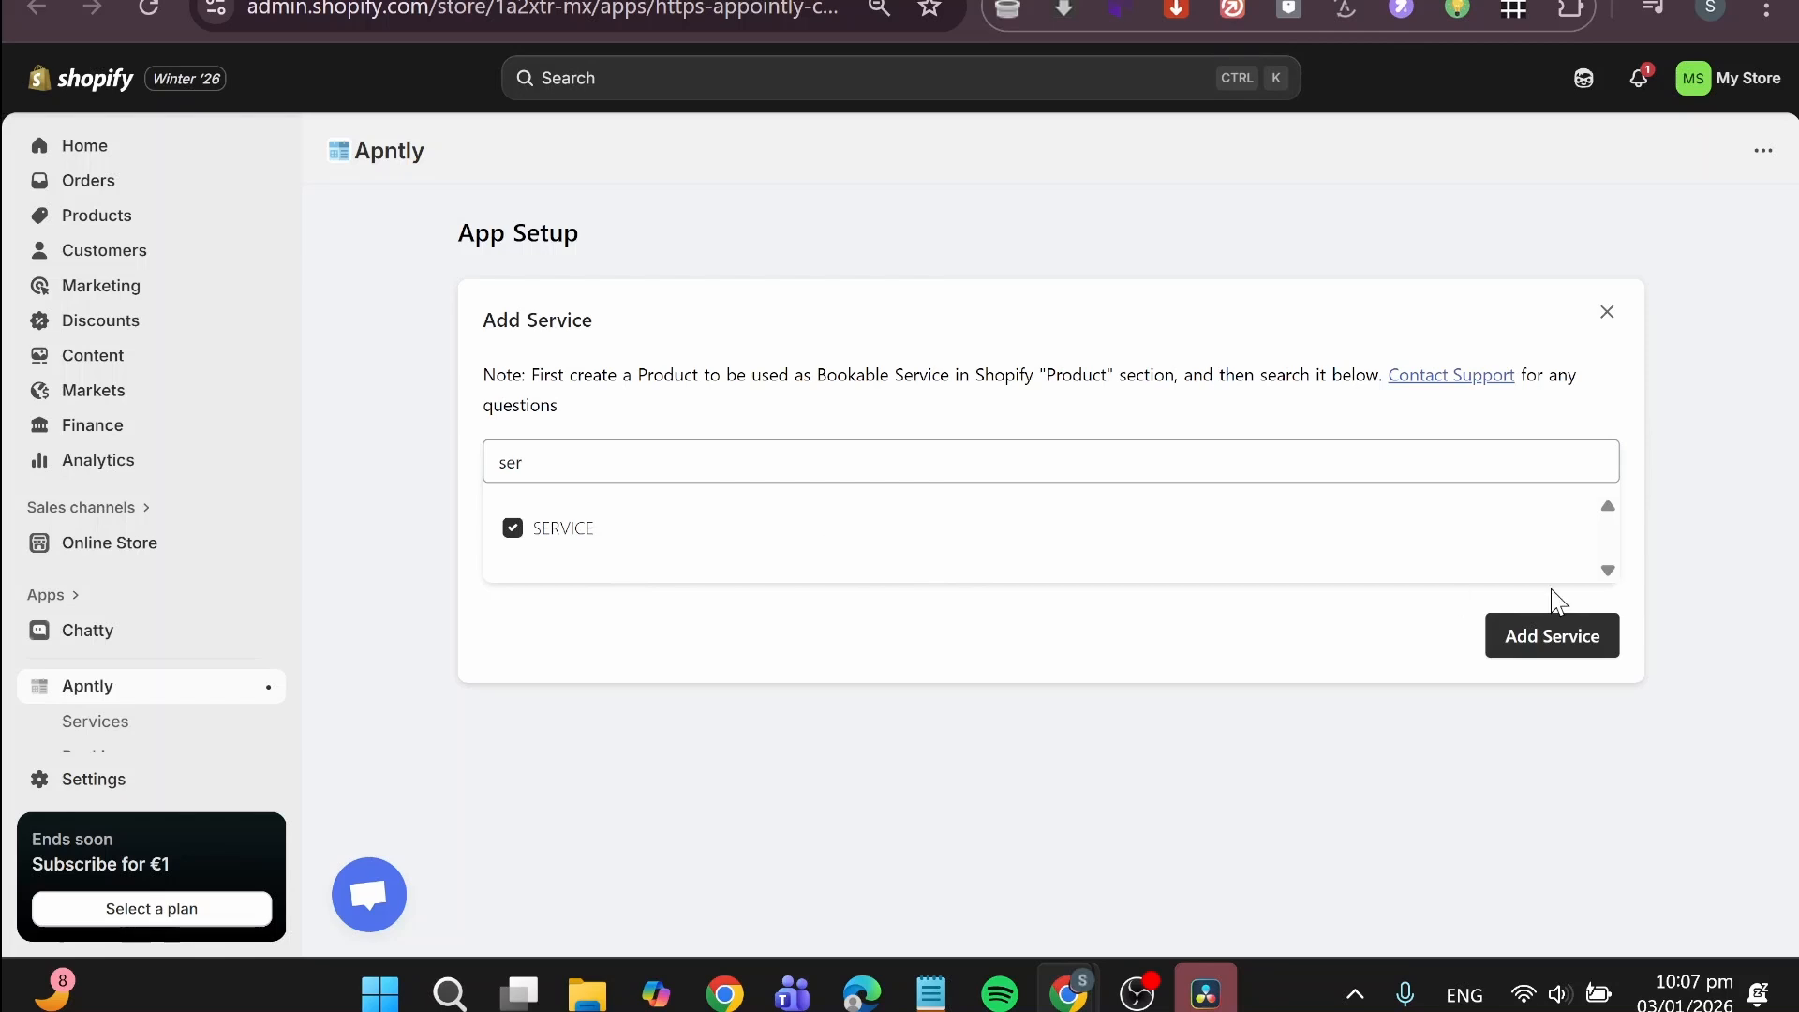
click(1583, 644)
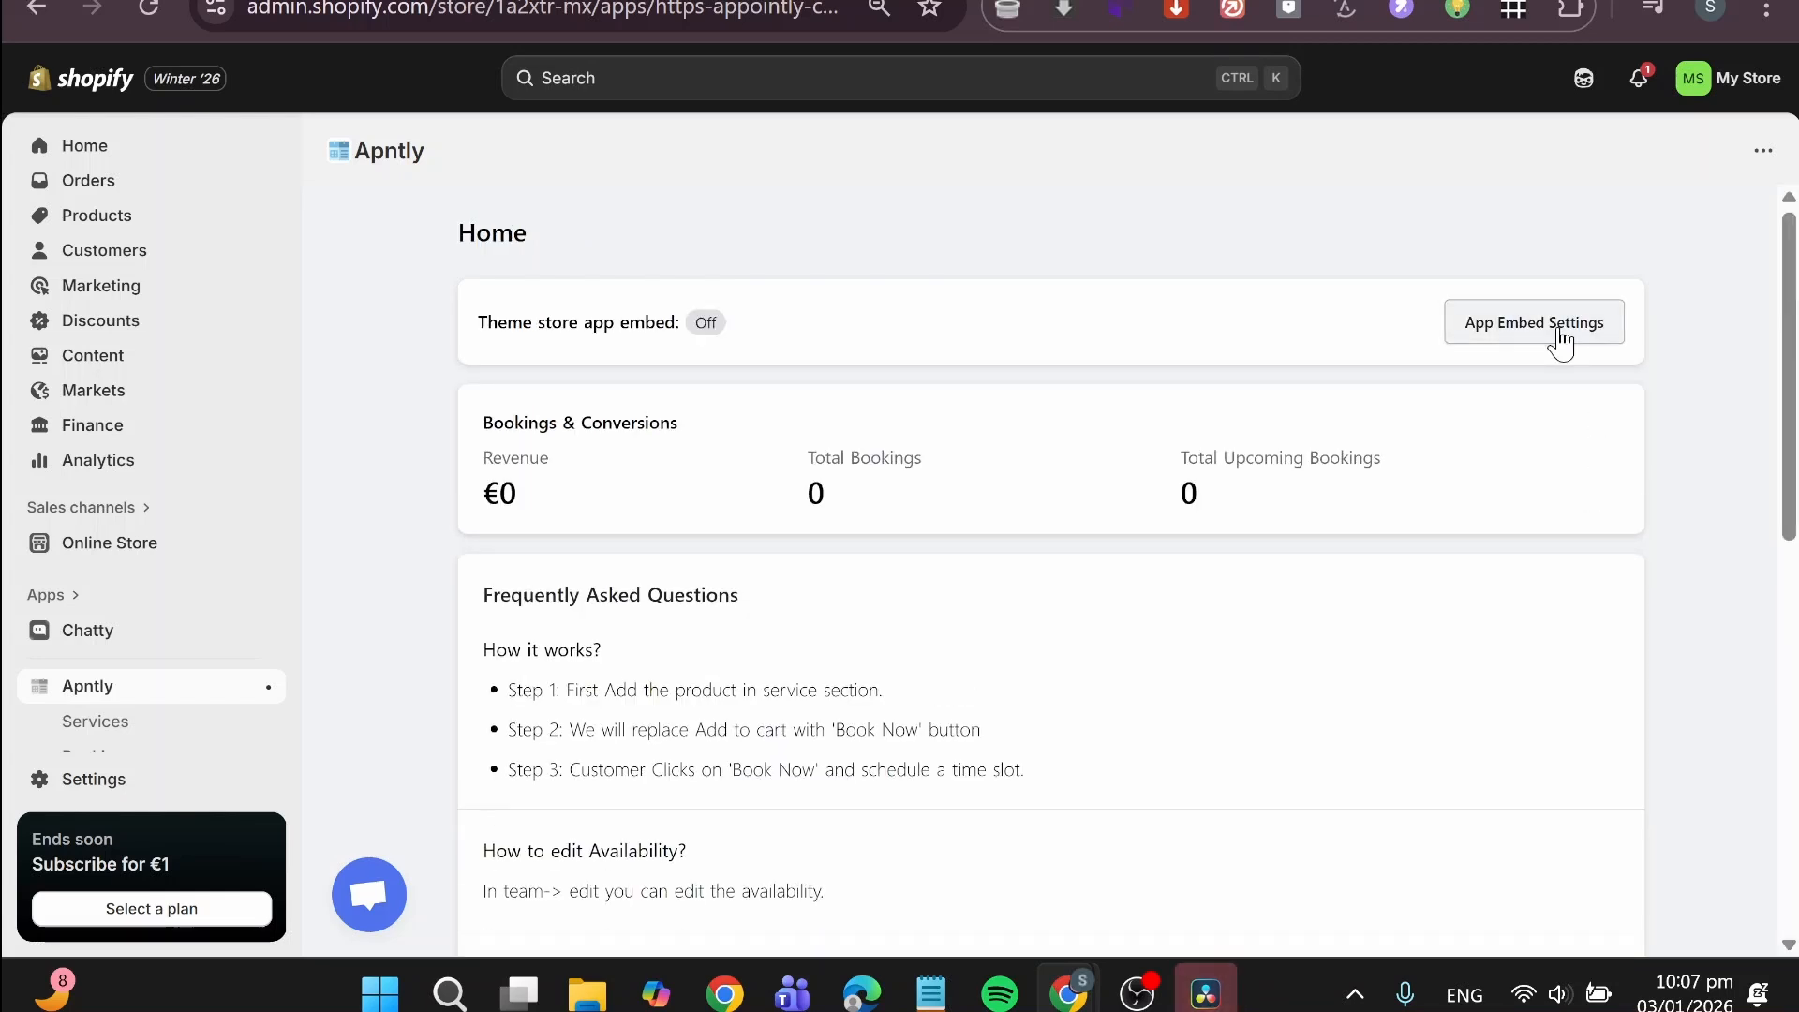
Step: Activate the Appointly app embed in the Dawn theme, save the theme, and return to the Apntly home page
click(1560, 343)
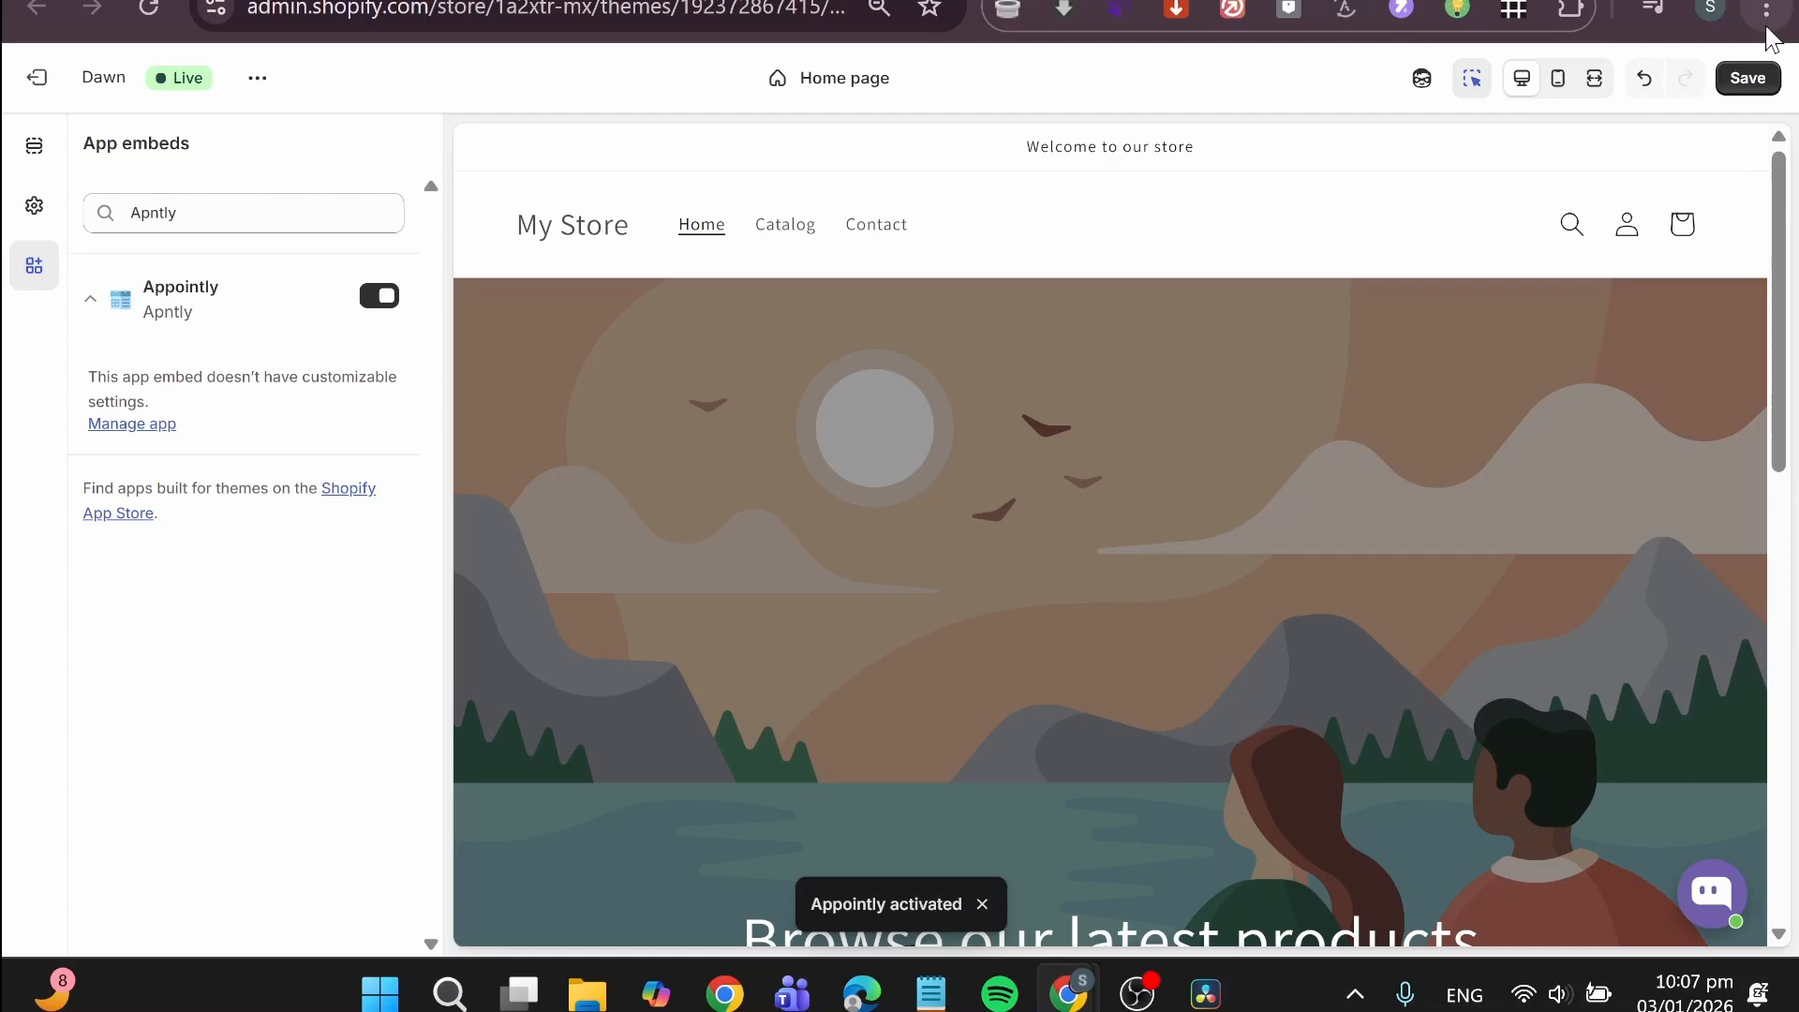
click(1745, 78)
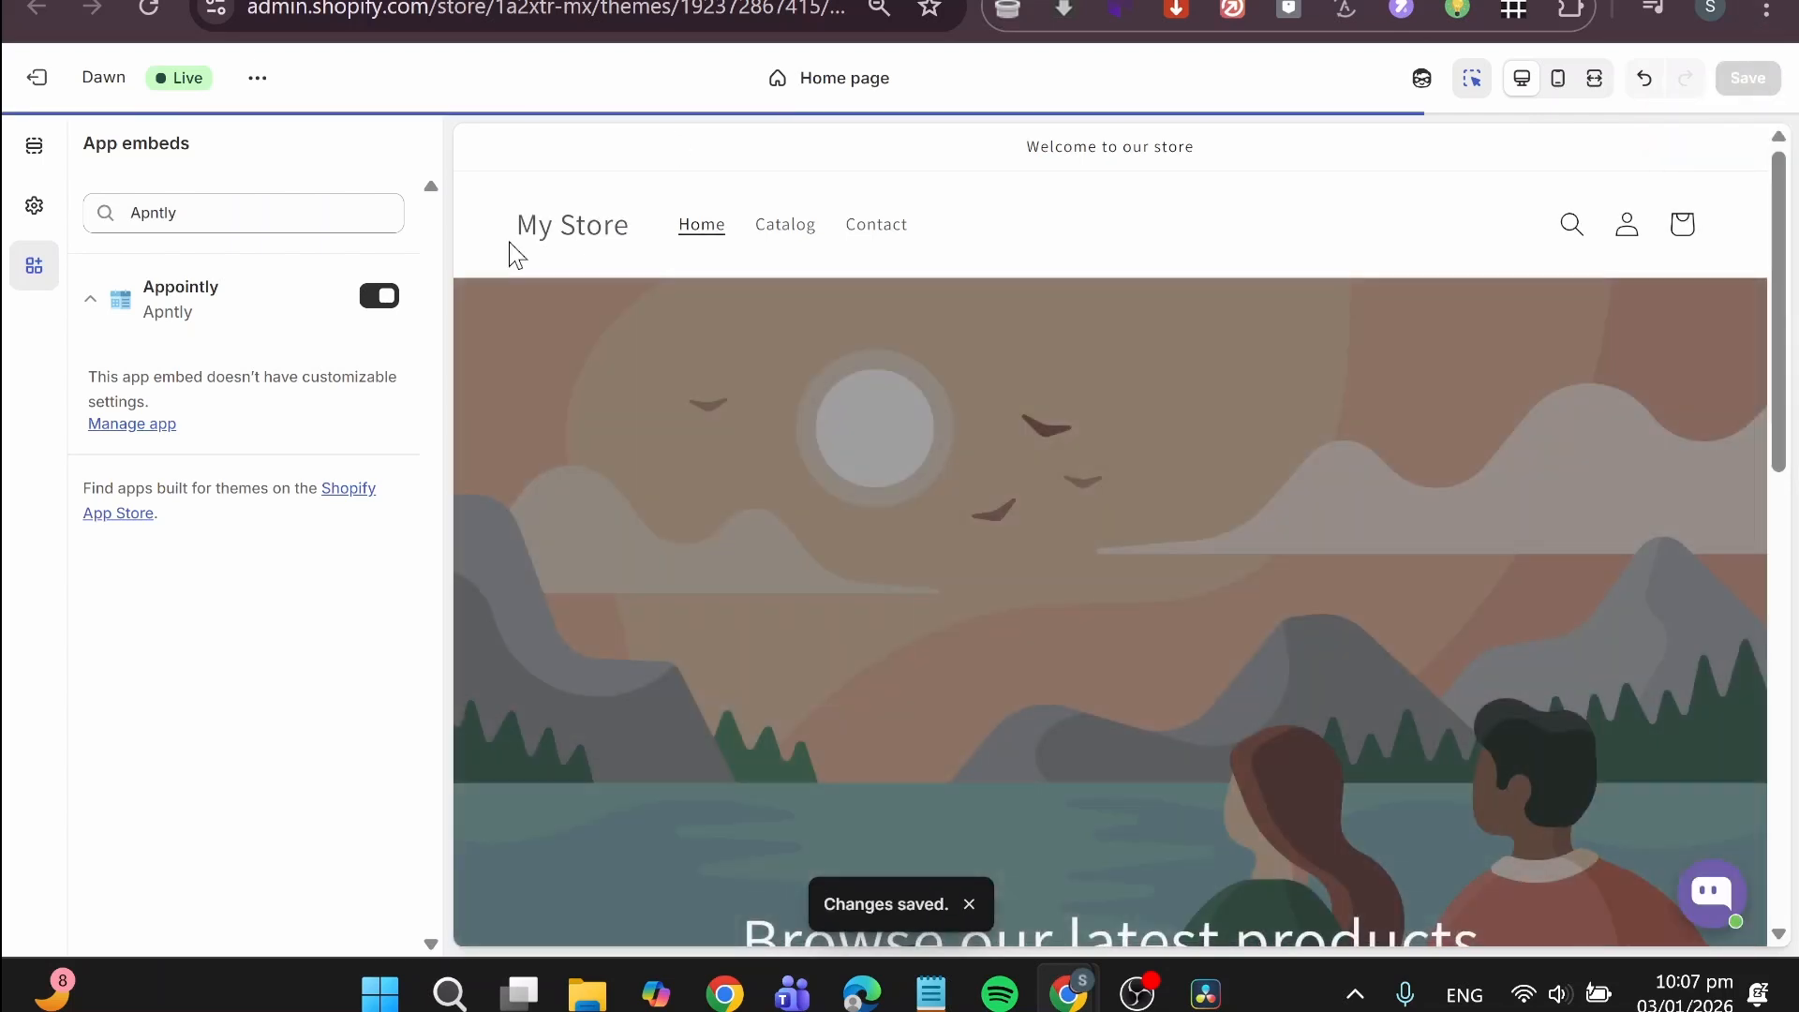
click(1218, 1)
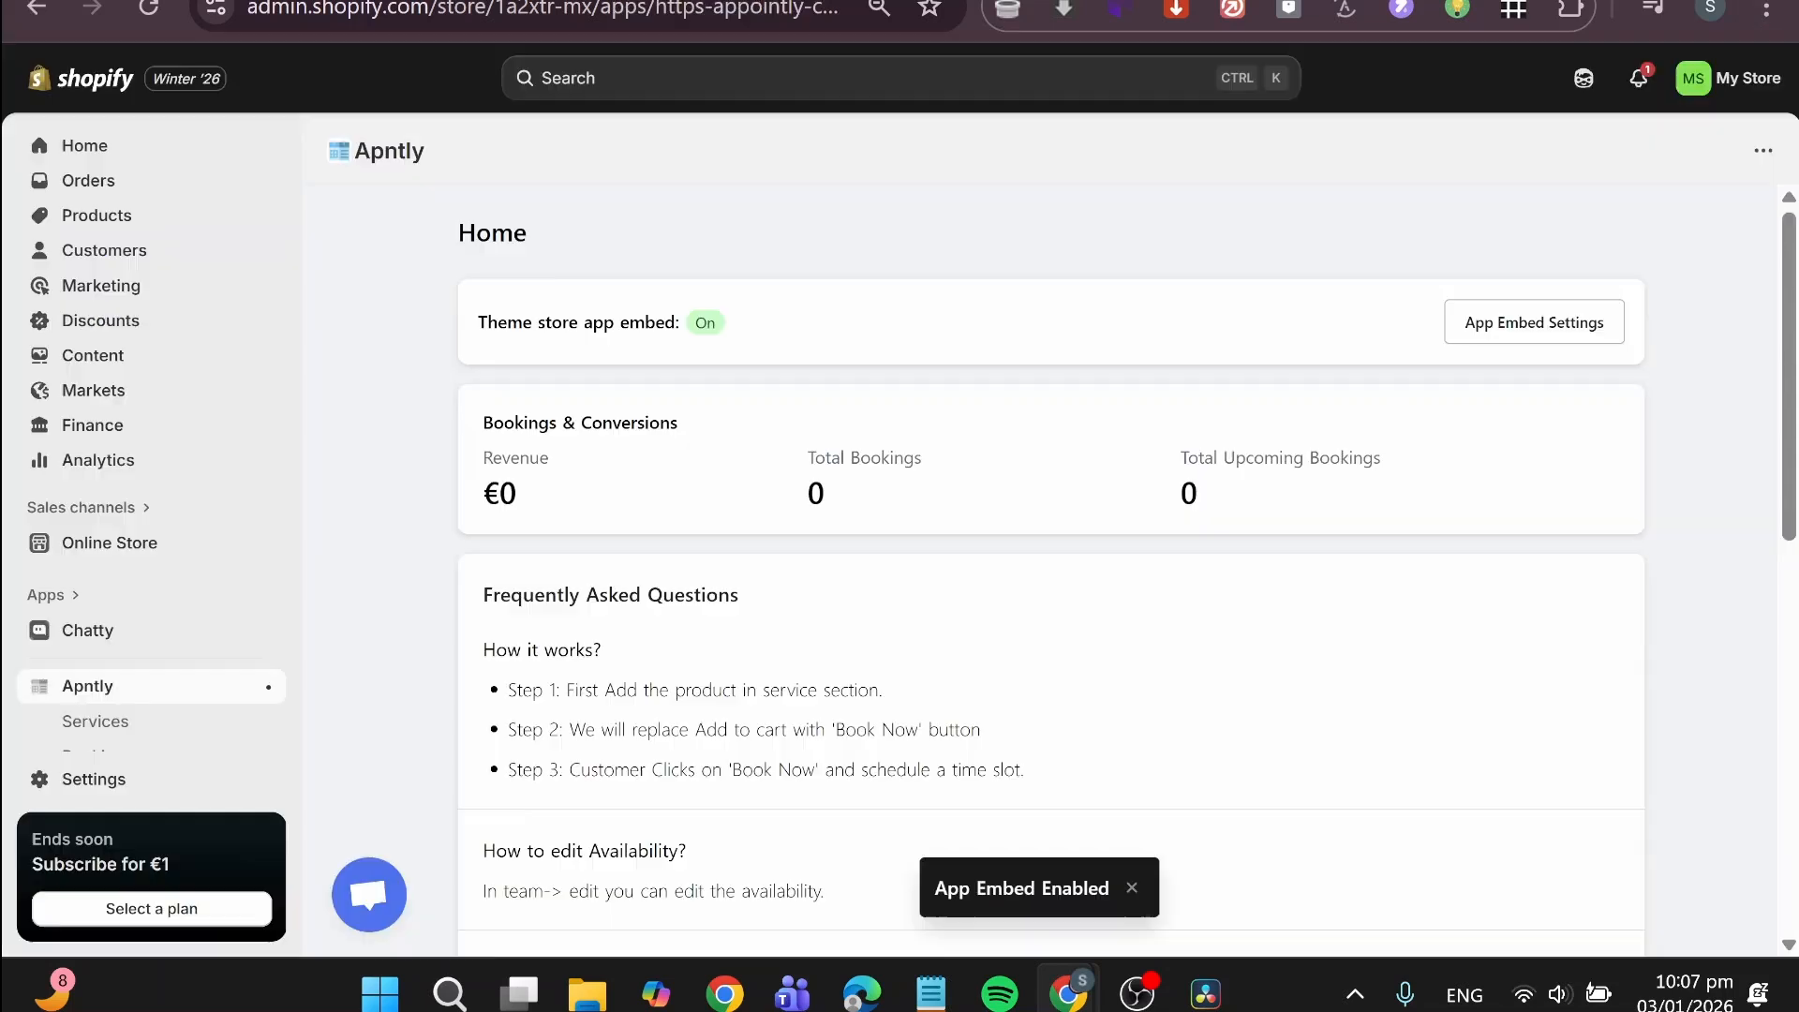
Step: Look over the Apntly home page and pin the app in the admin navigation
scroll(1356, 507, down, 10)
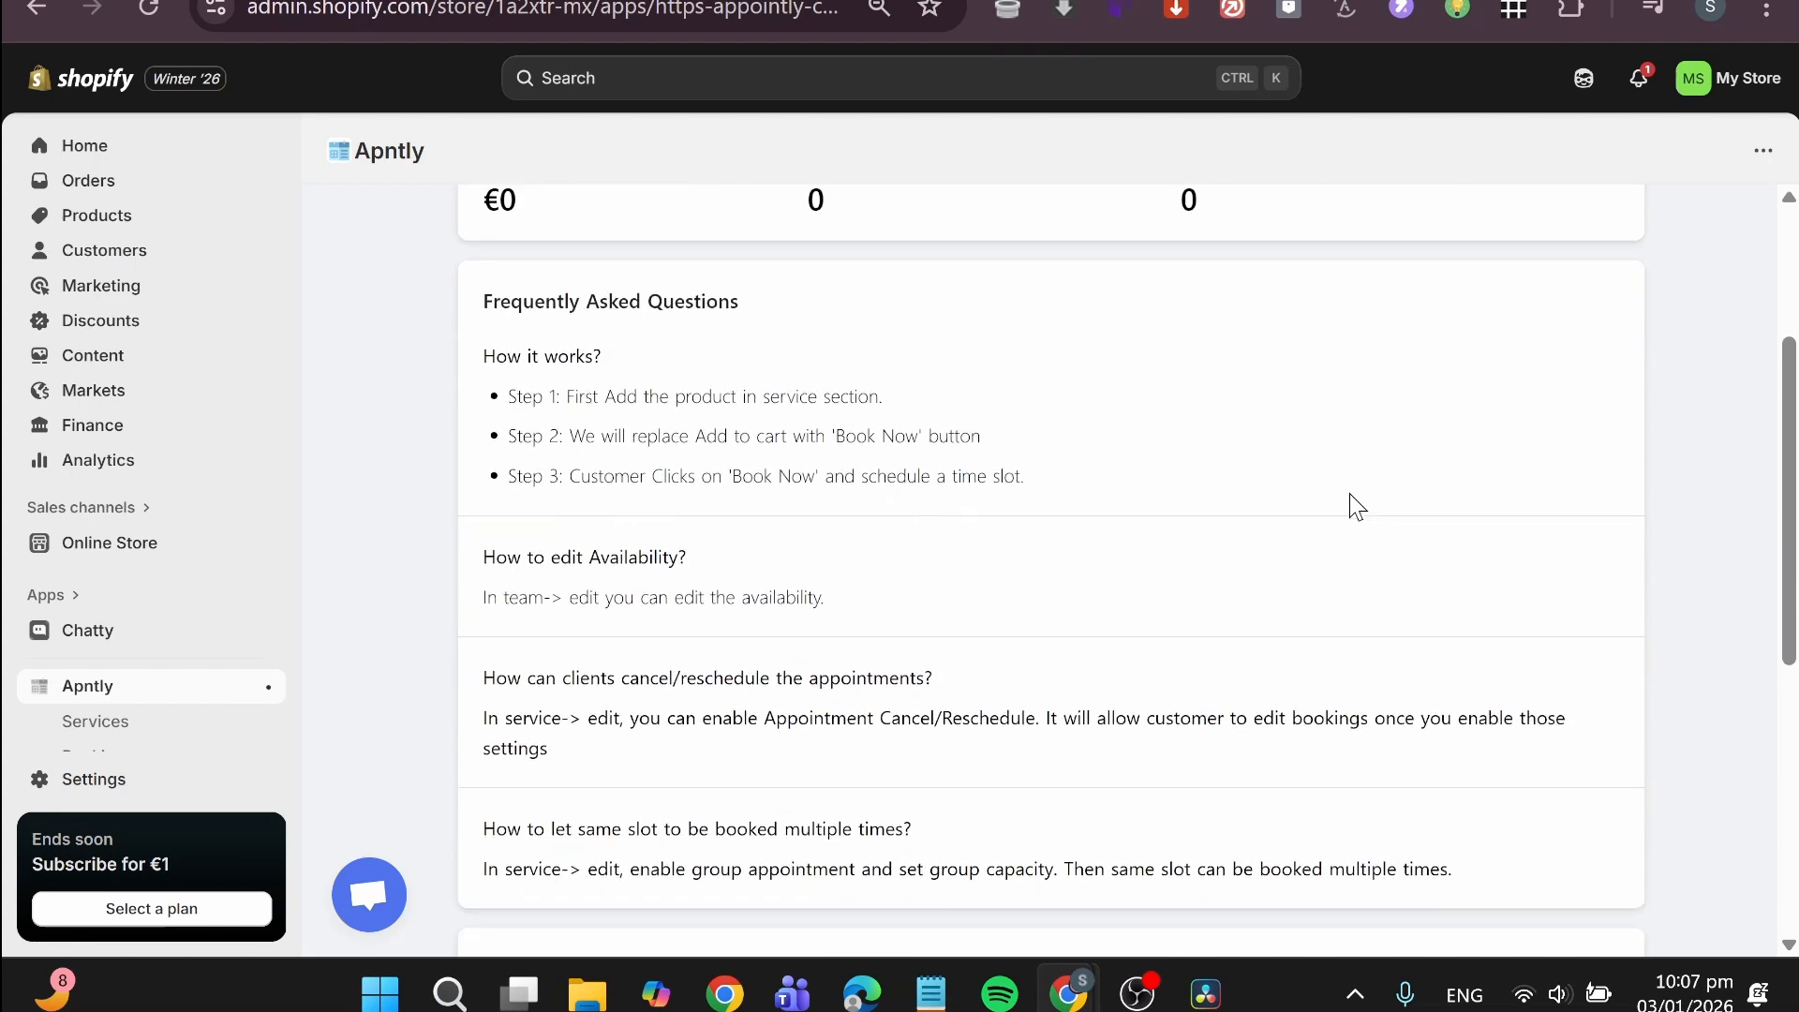
scroll(1356, 507, up, 10)
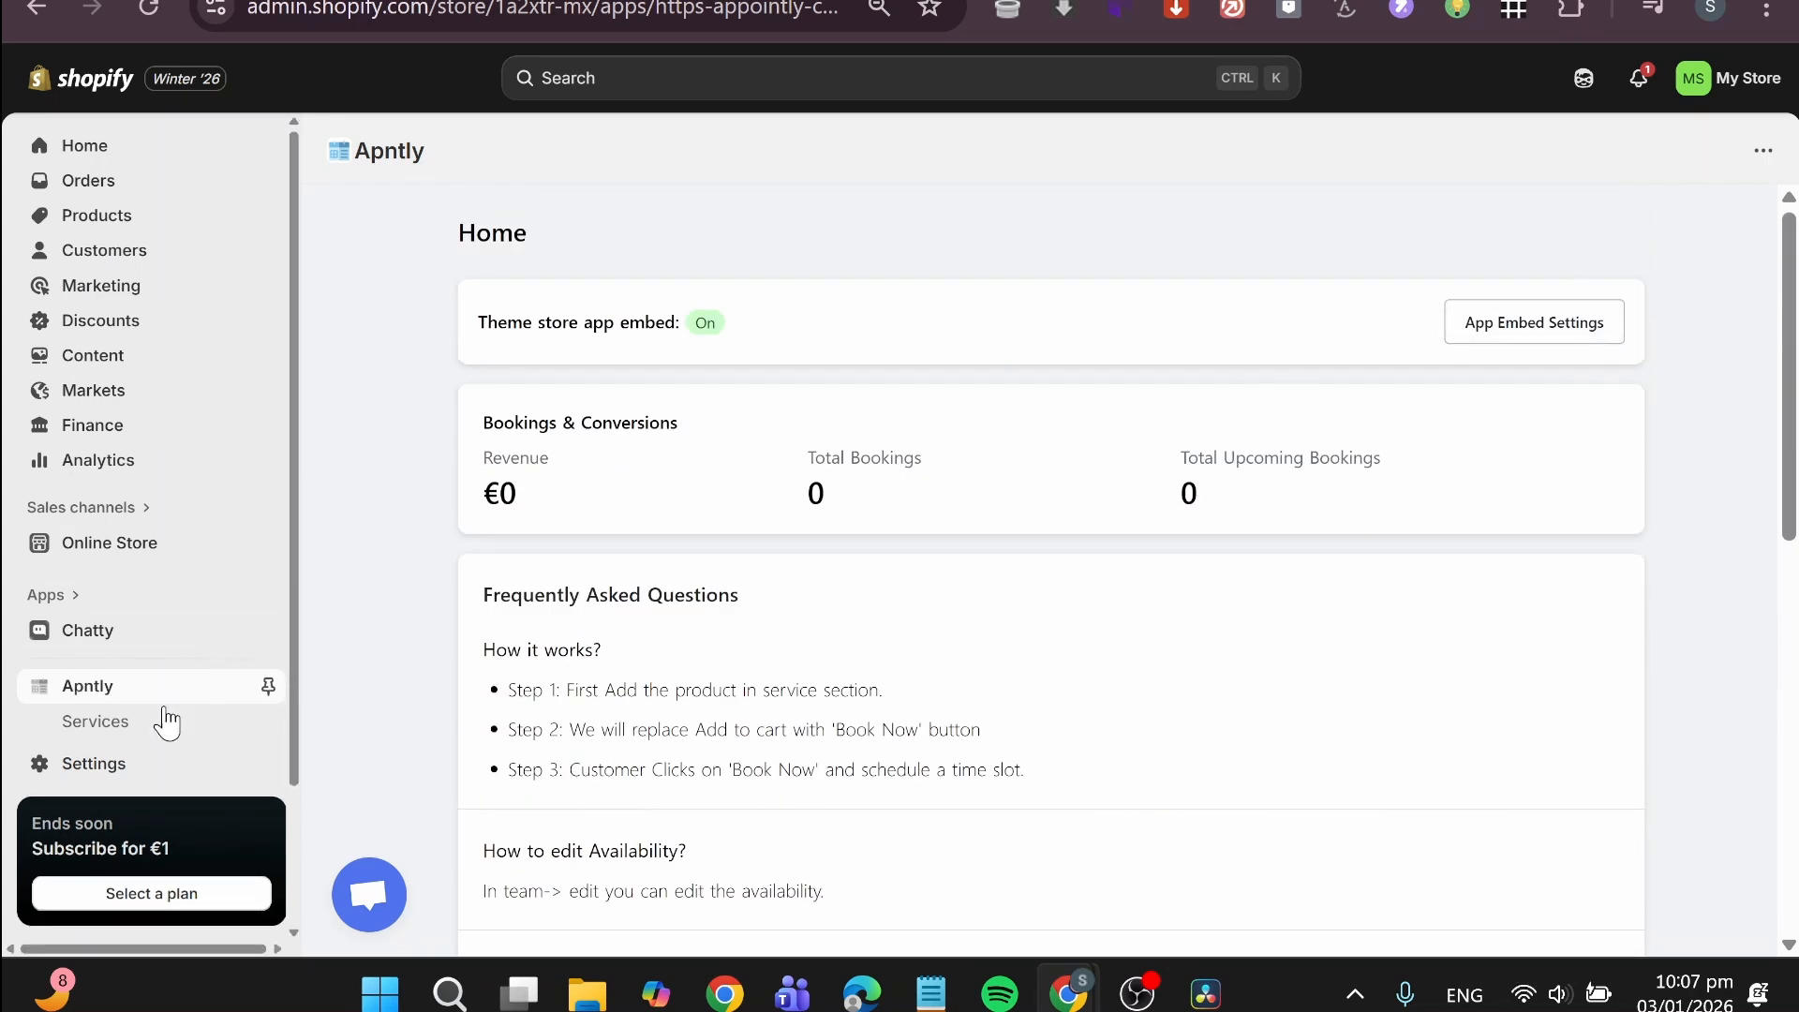
click(268, 689)
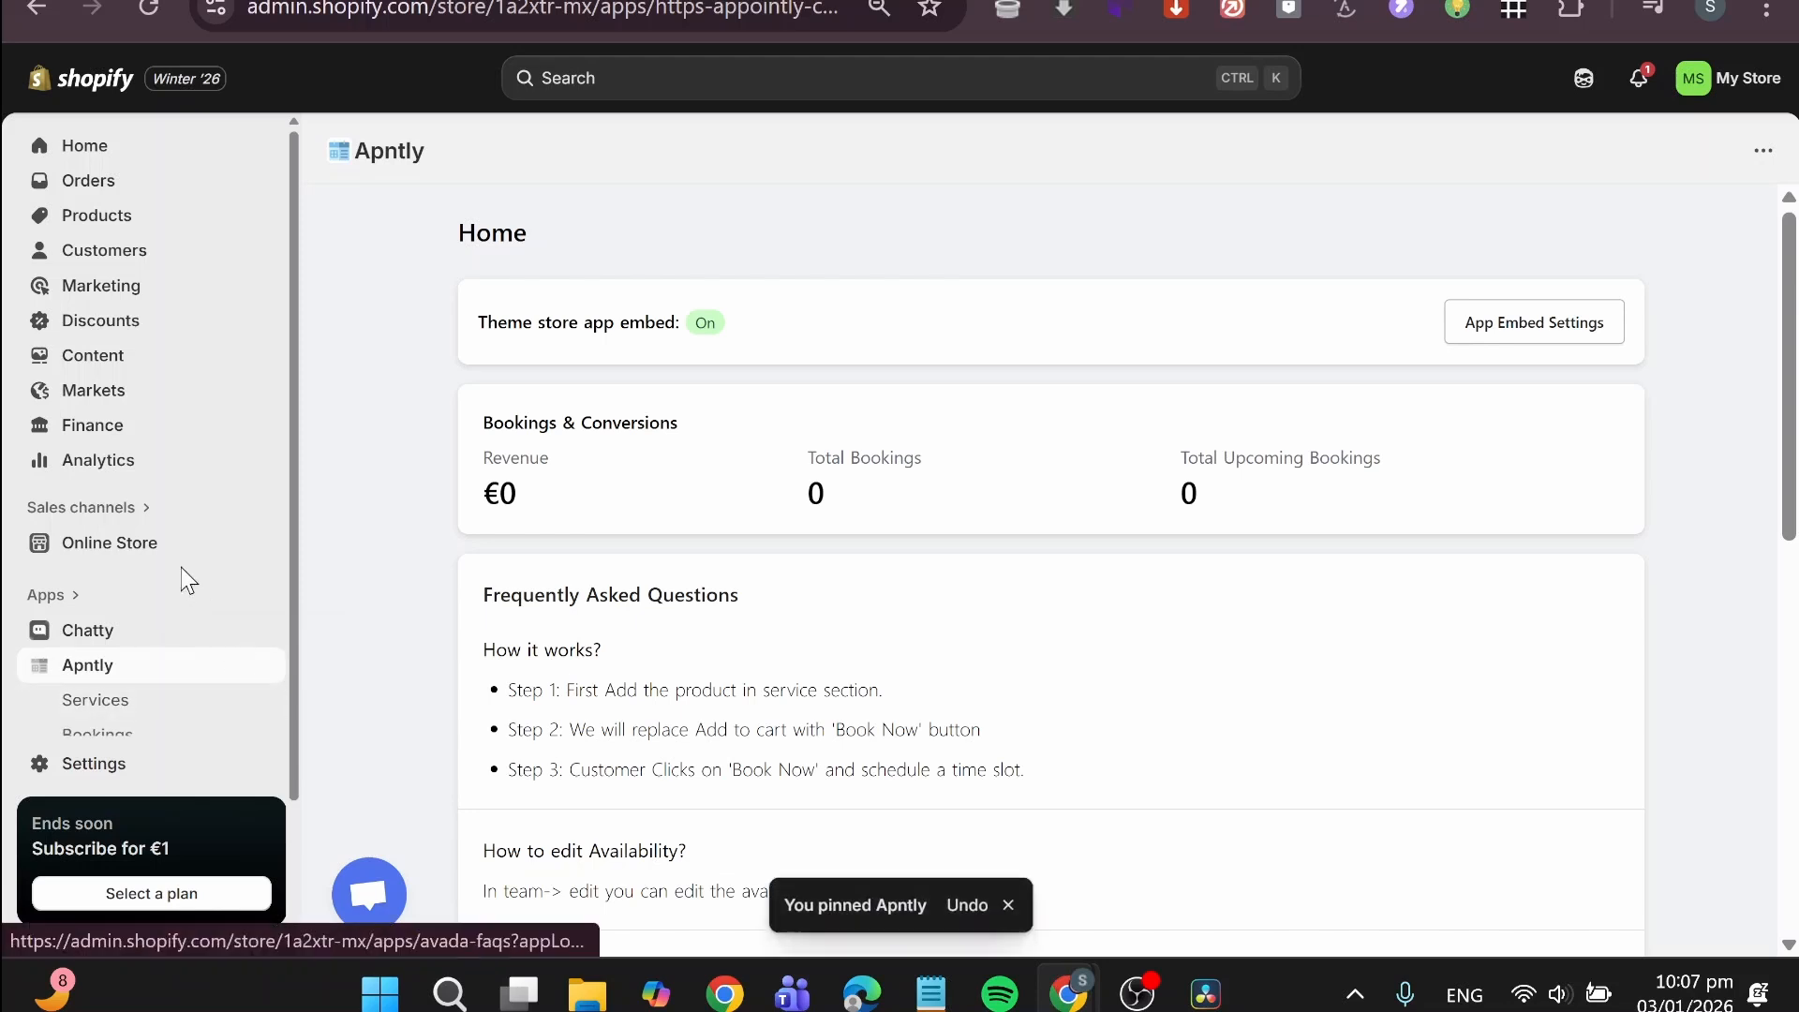
Step: View the online store and open the SERVICE product page from the featured products
click(264, 551)
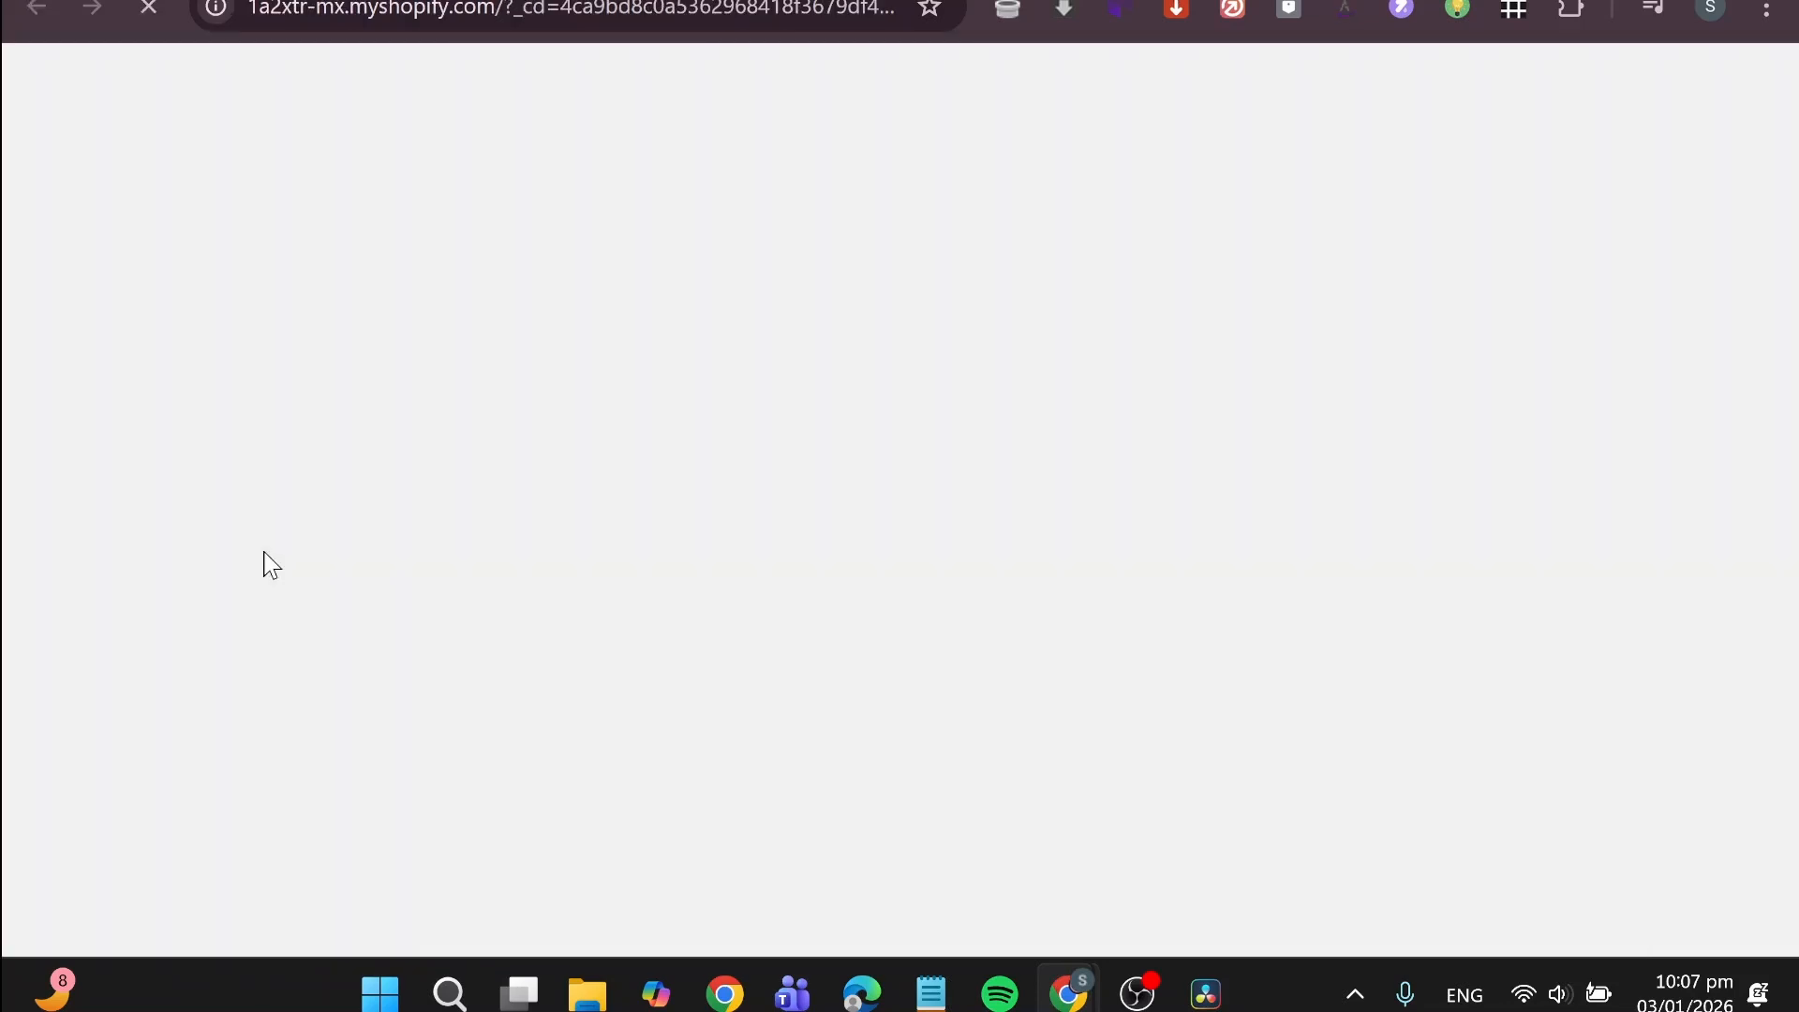
scroll(803, 498, down, 10)
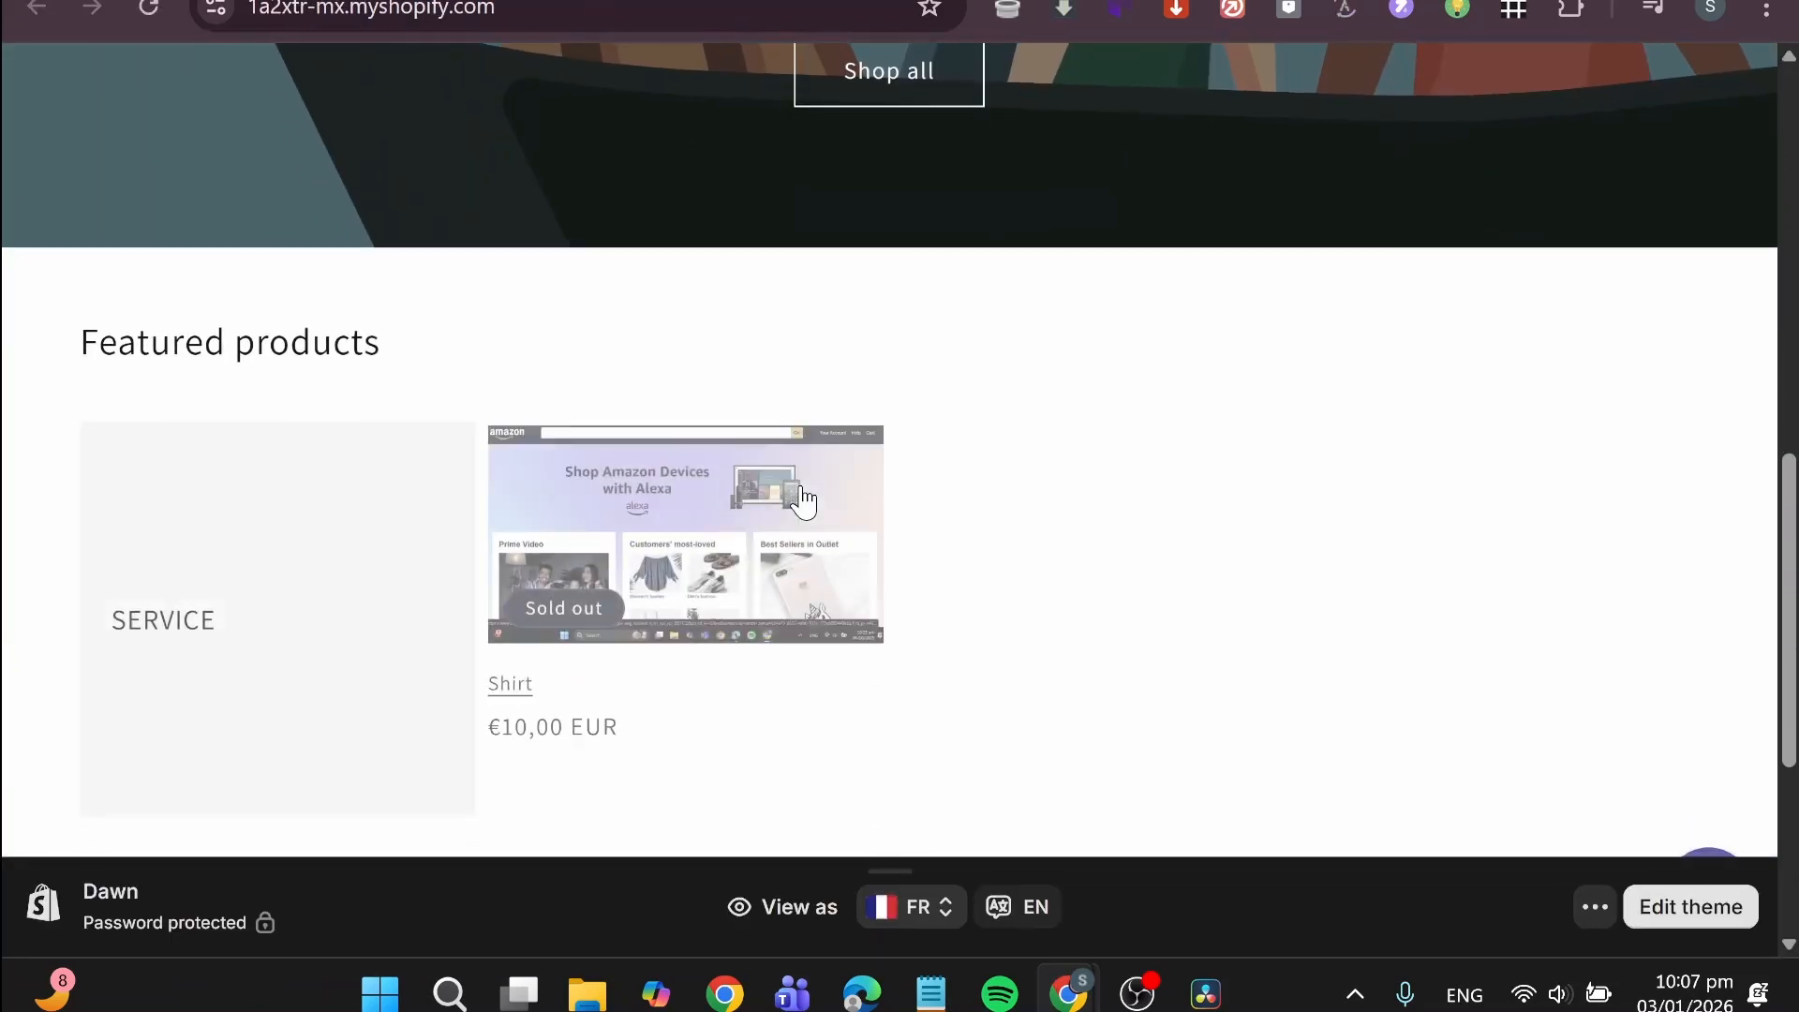
click(304, 471)
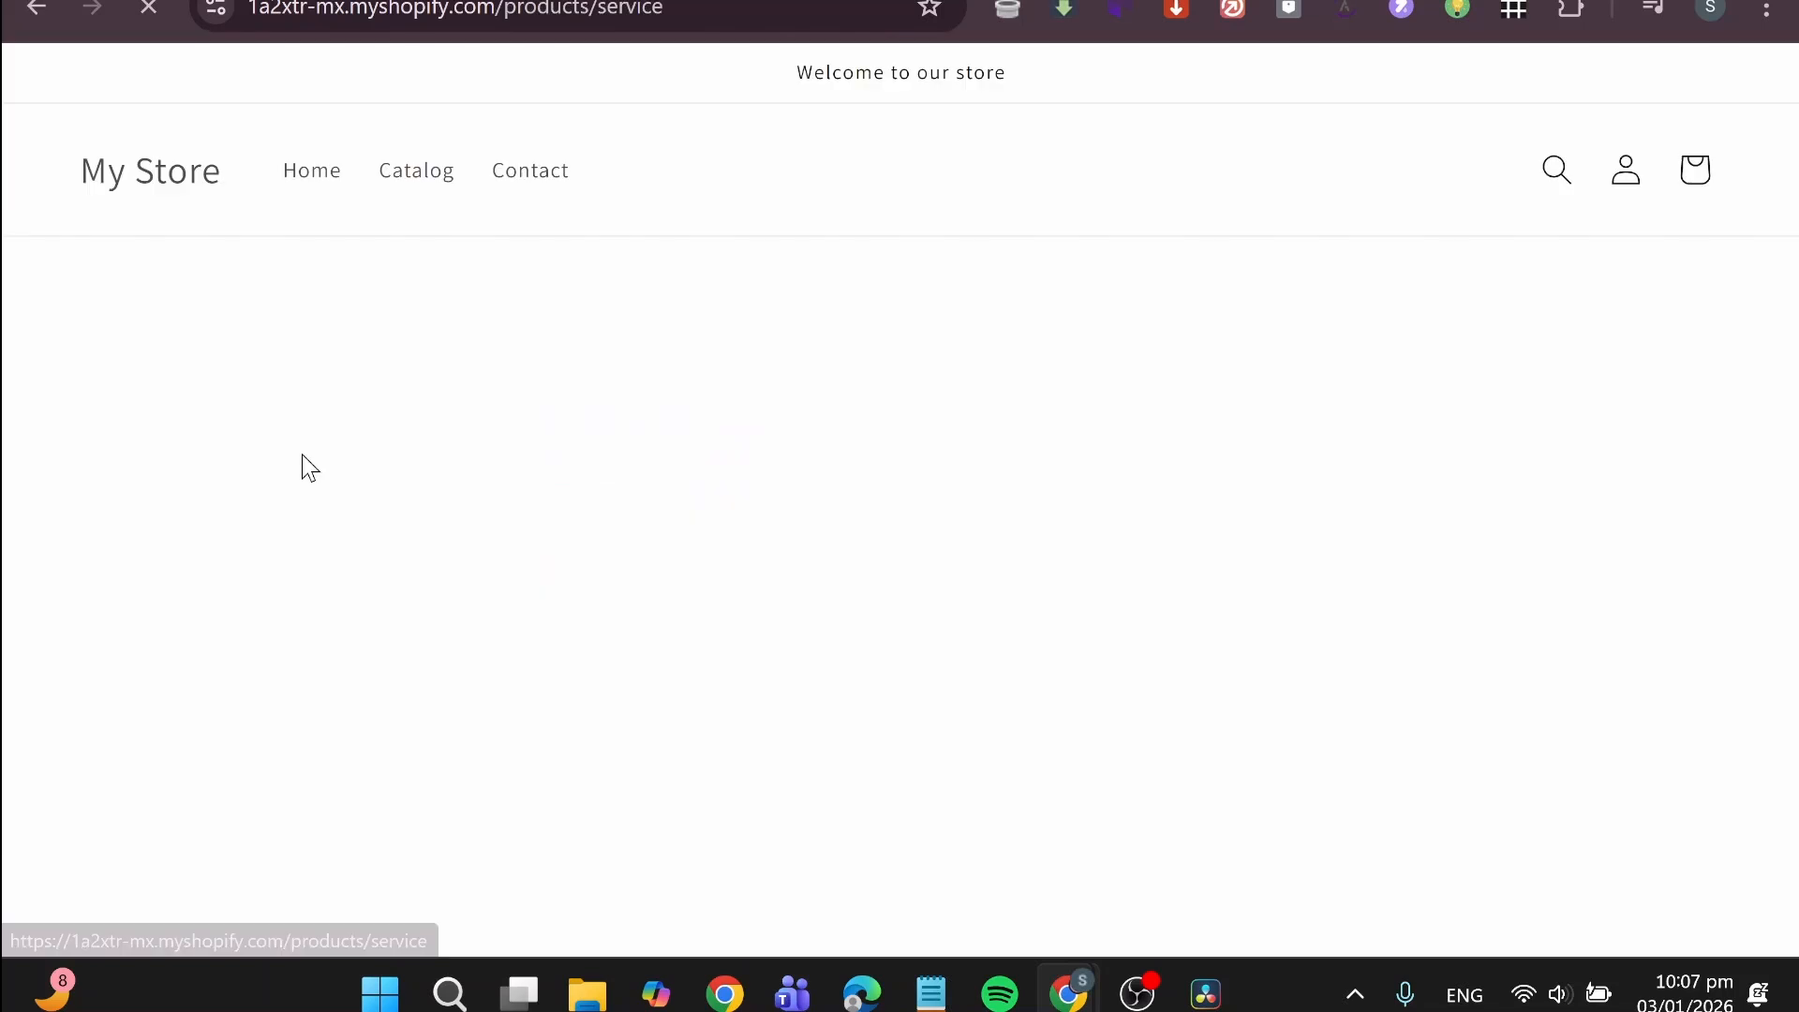
scroll(995, 704, down, 3)
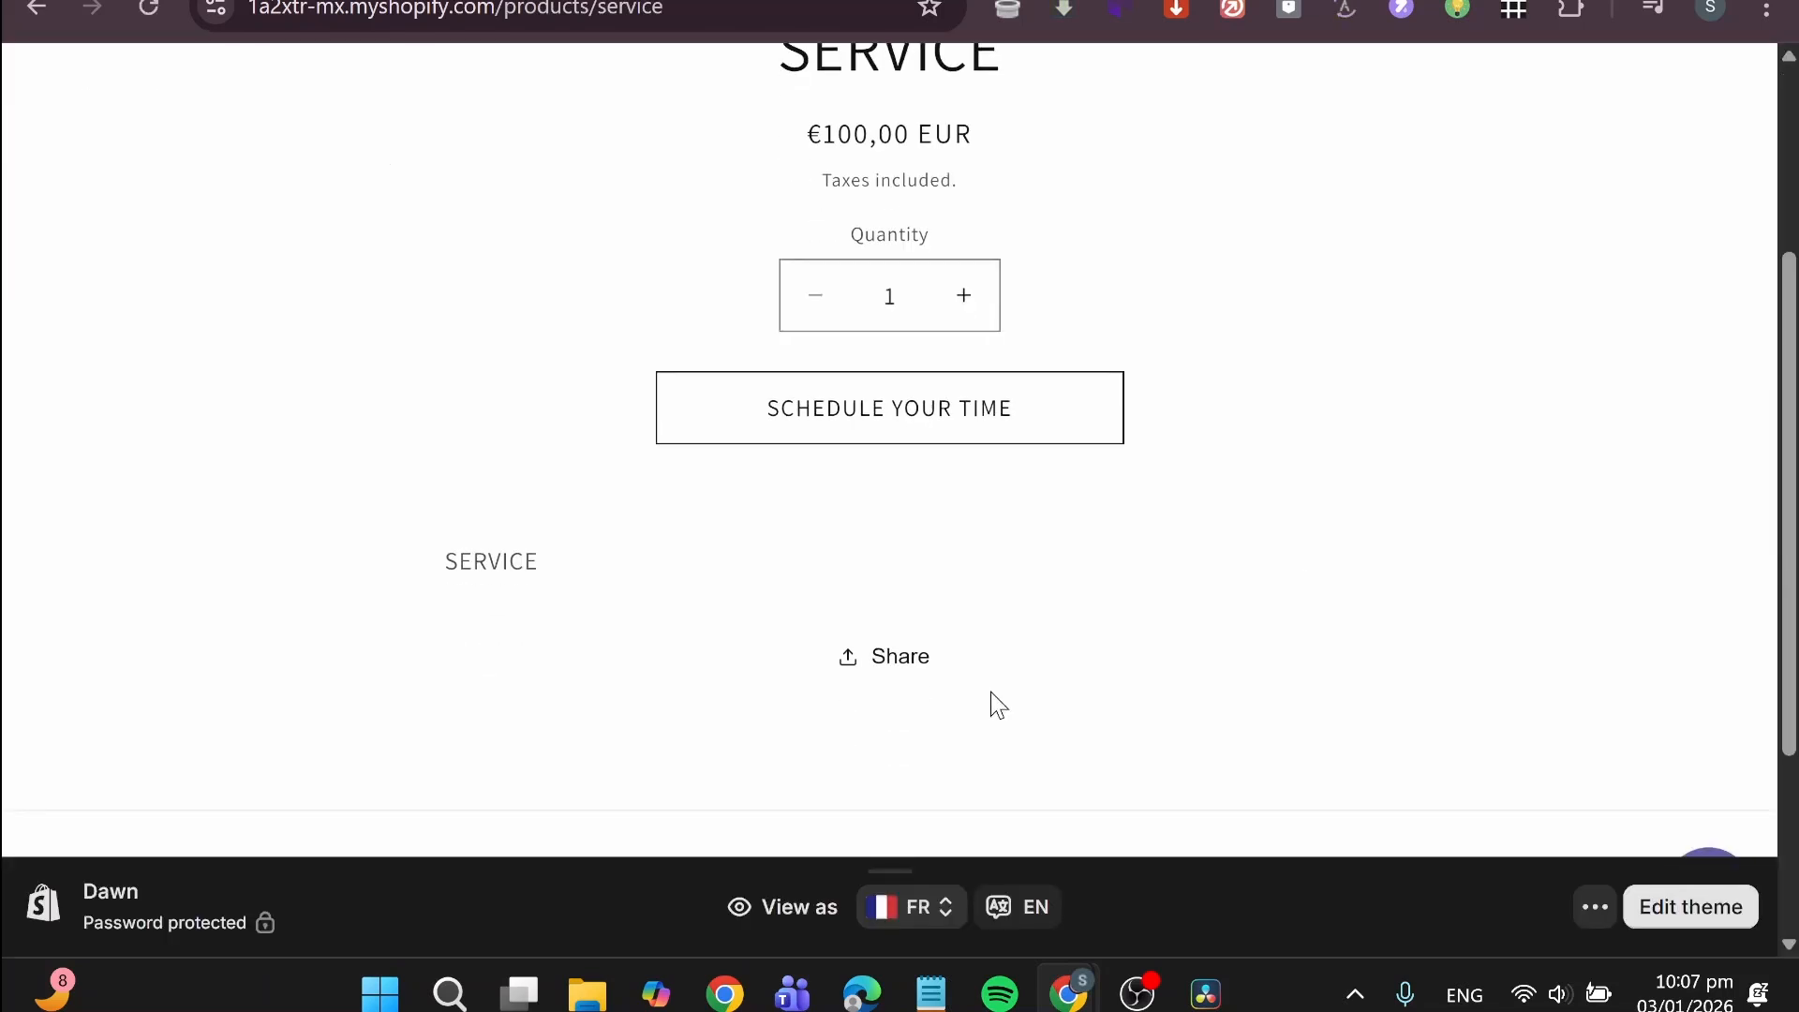
Step: Check the date, service and team member options in the product's scheduling pop-up, close it, and return to the Shopify admin
click(948, 407)
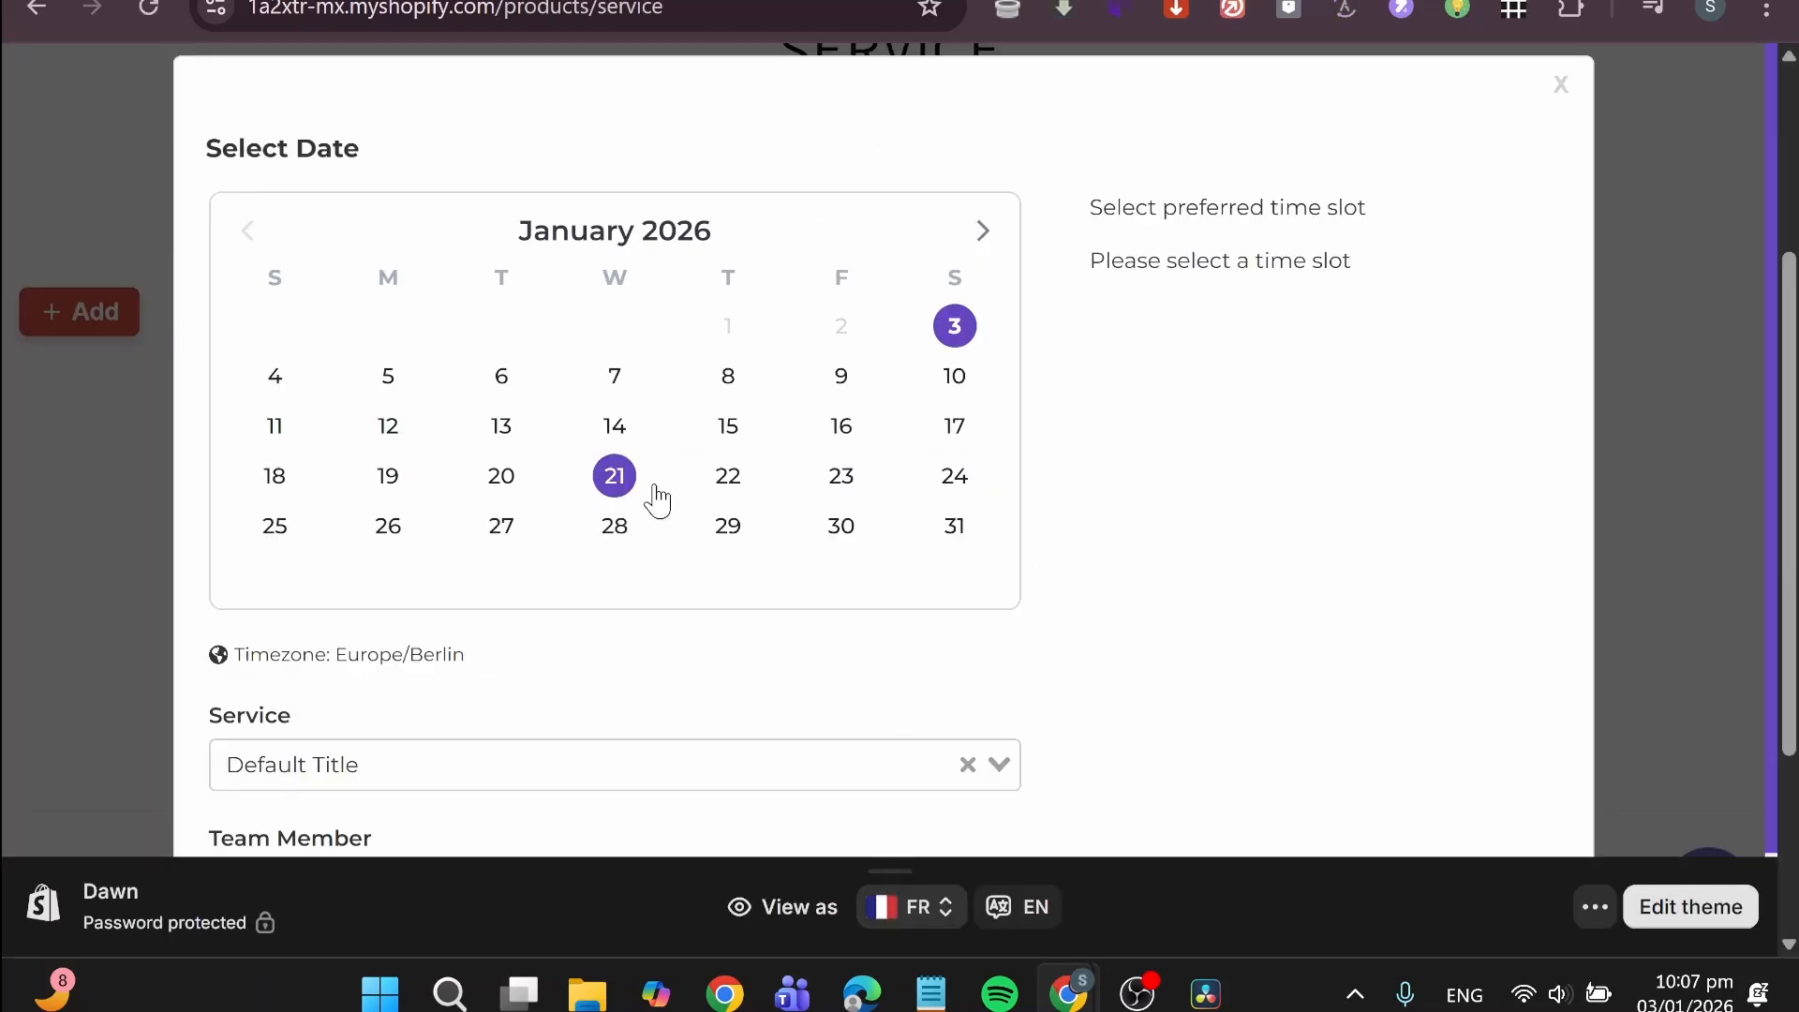
scroll(724, 567, down, 1)
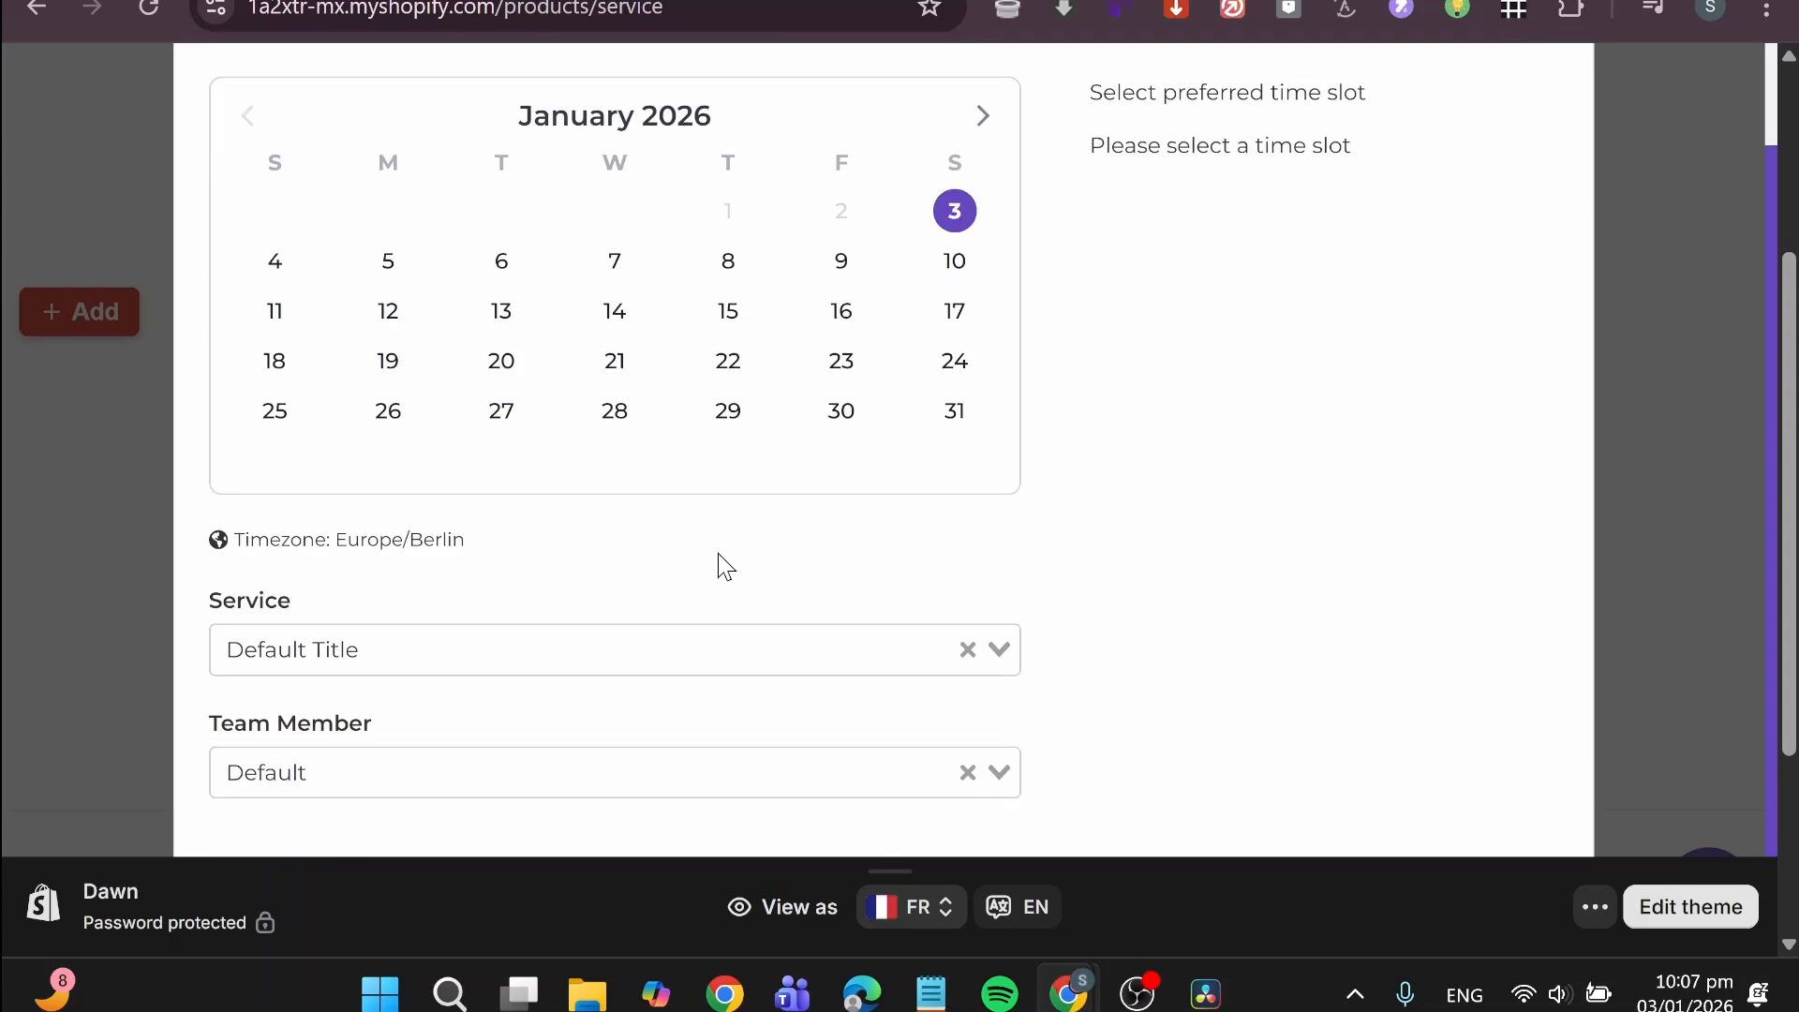
click(722, 650)
click(726, 701)
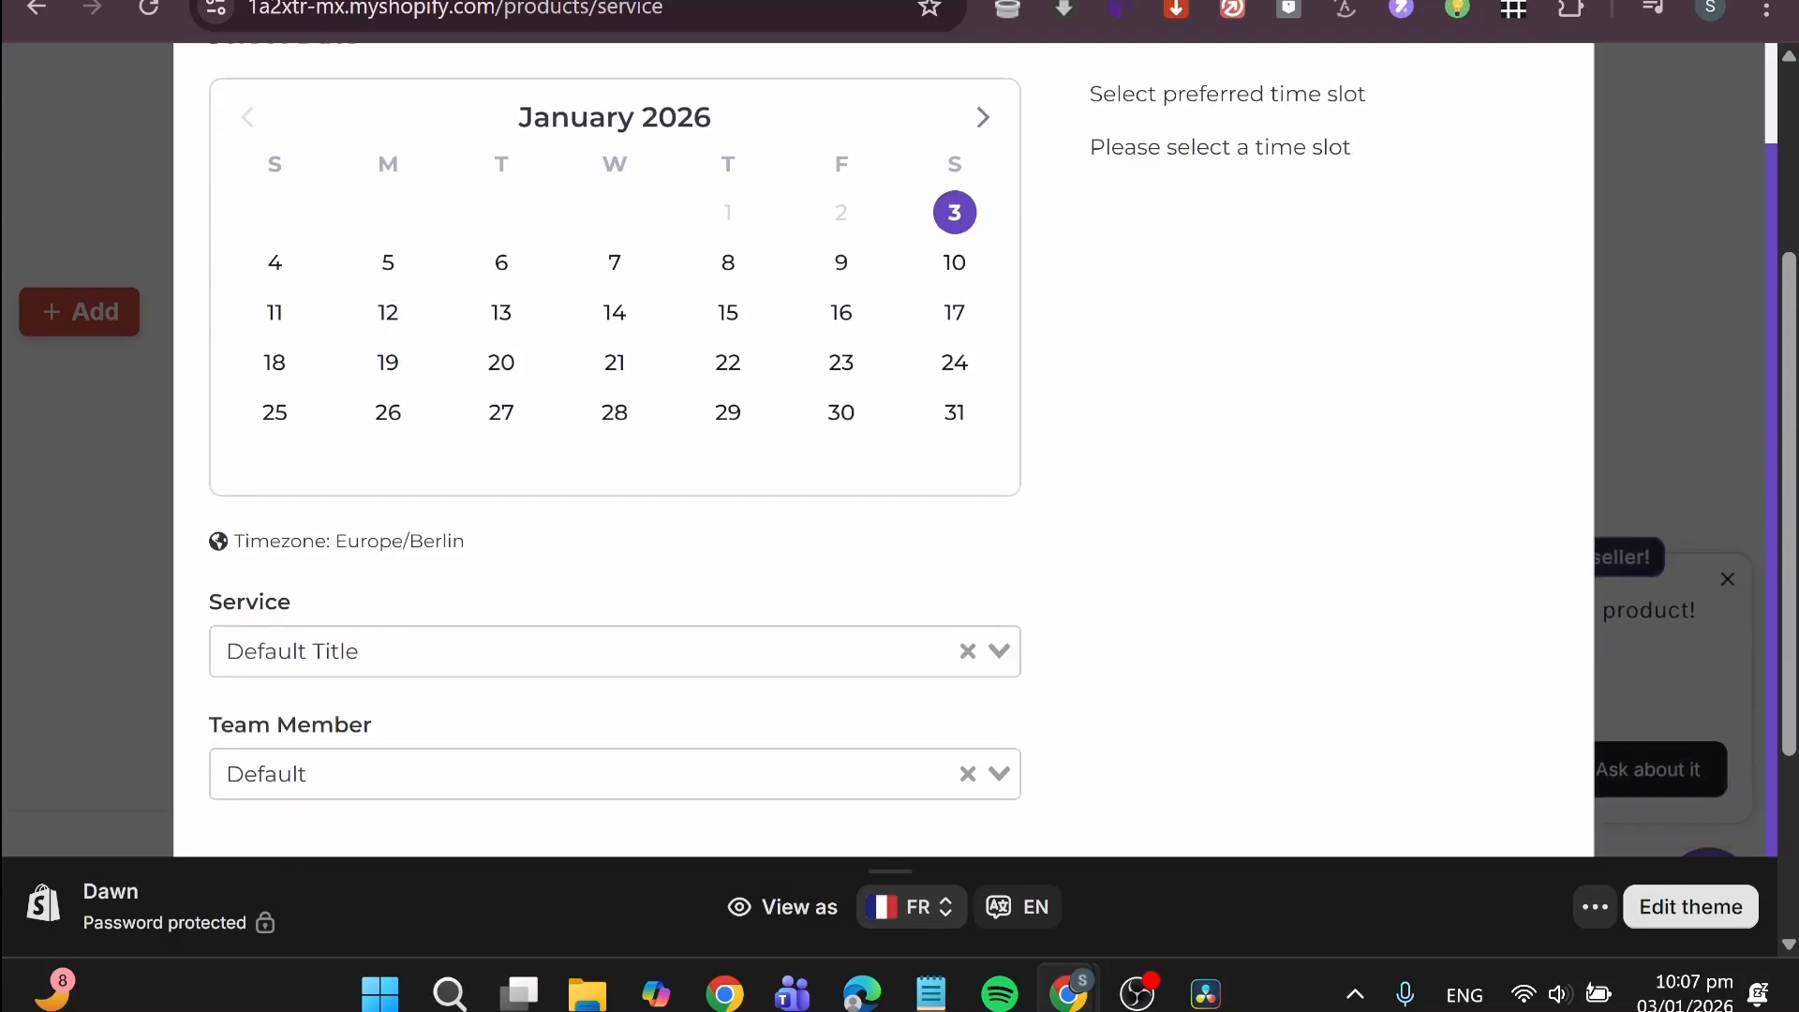
scroll(746, 551, up, 1)
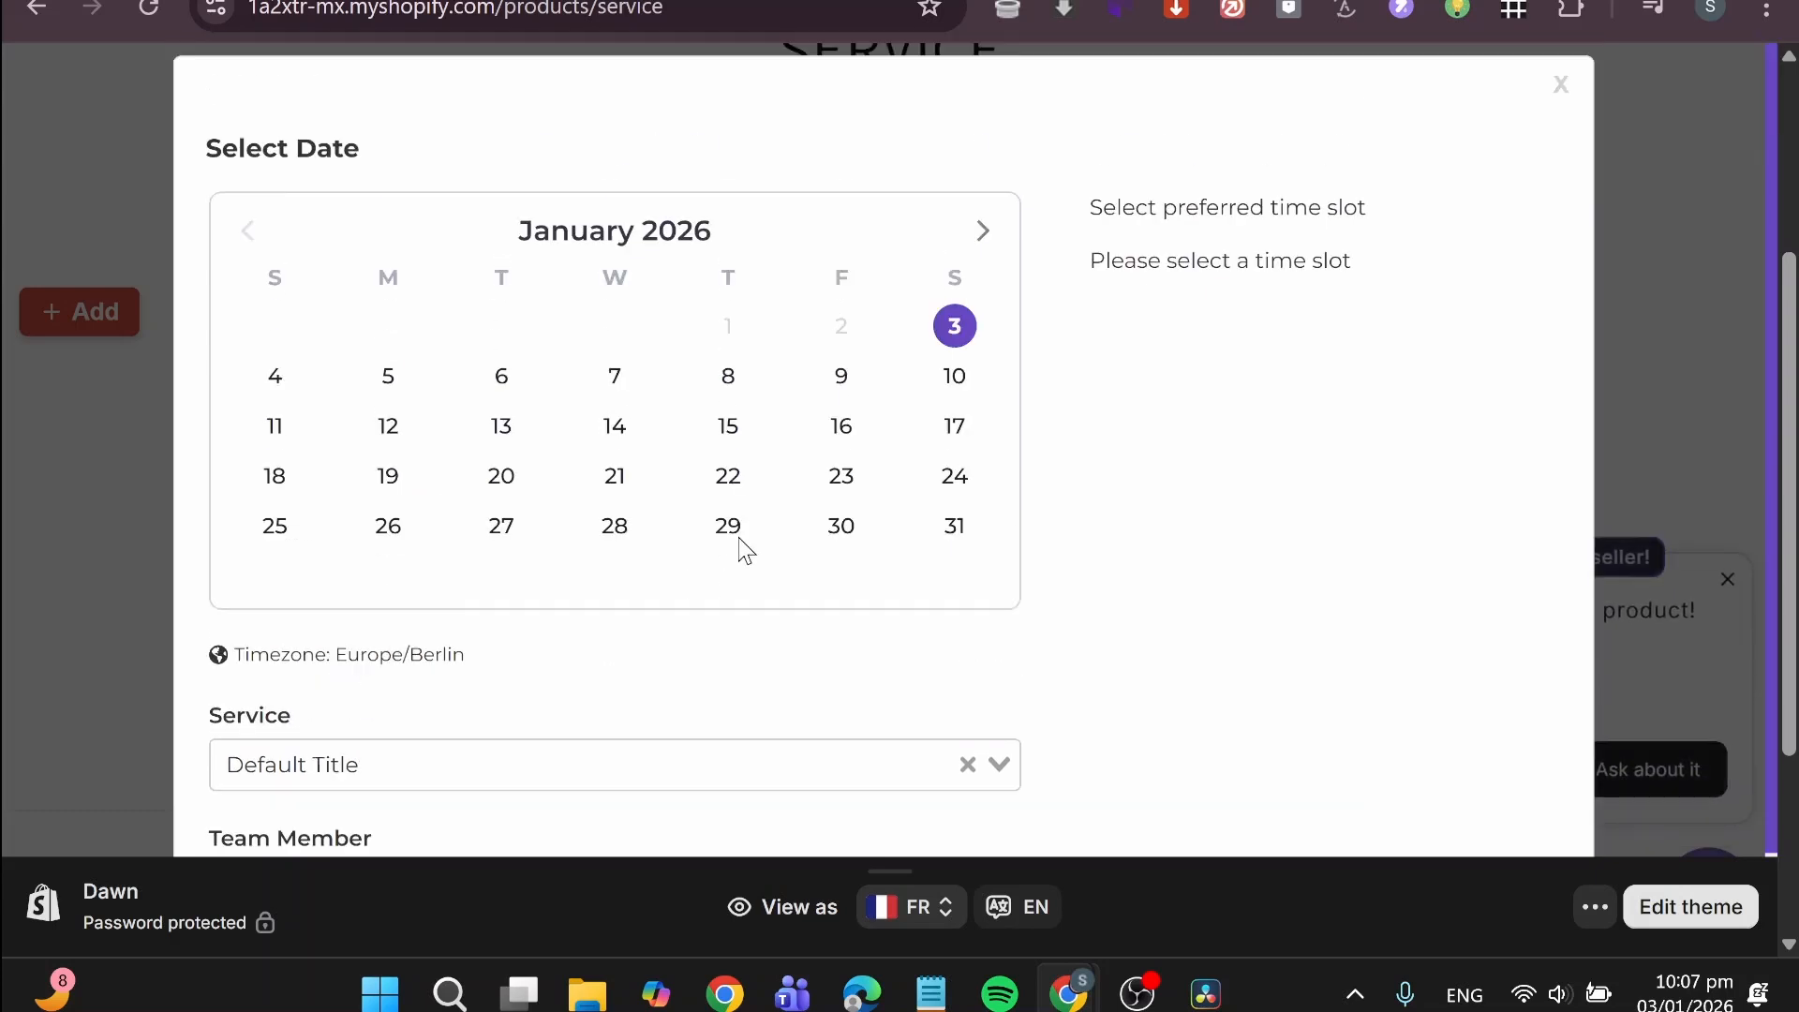
click(1561, 86)
key(ctrl+shift+Tab)
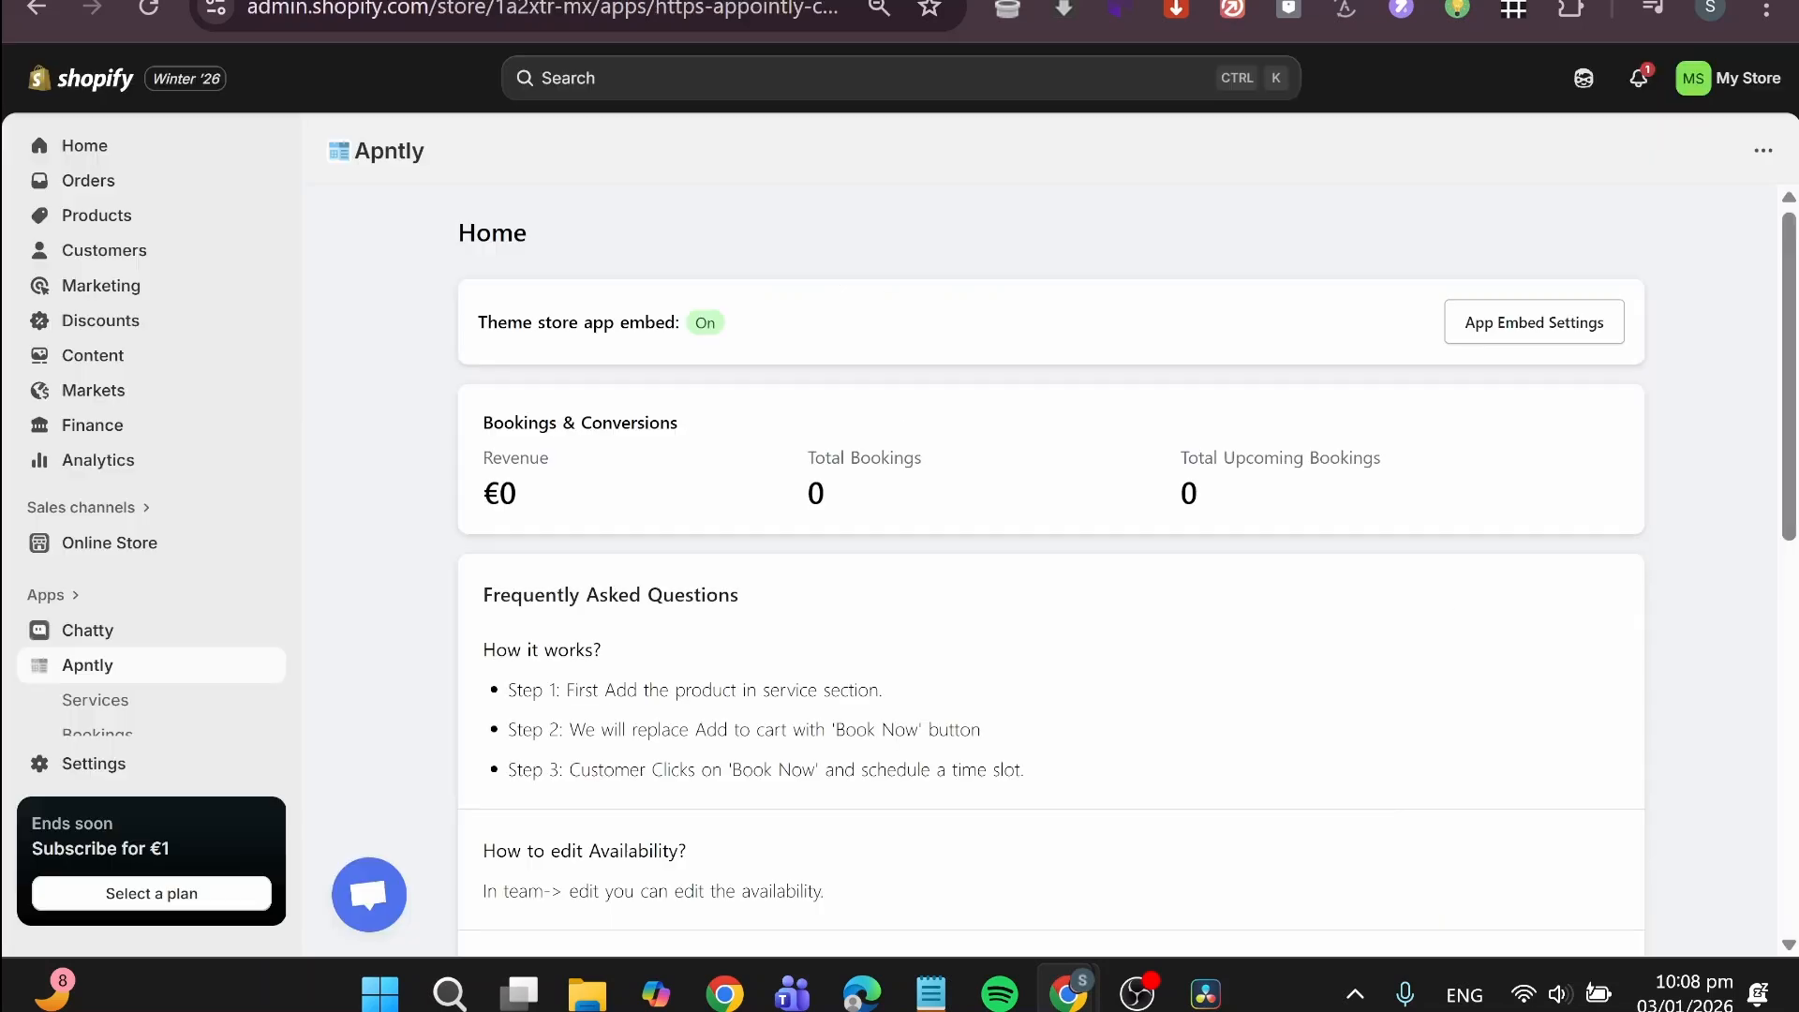
key(ctrl+shift+Tab)
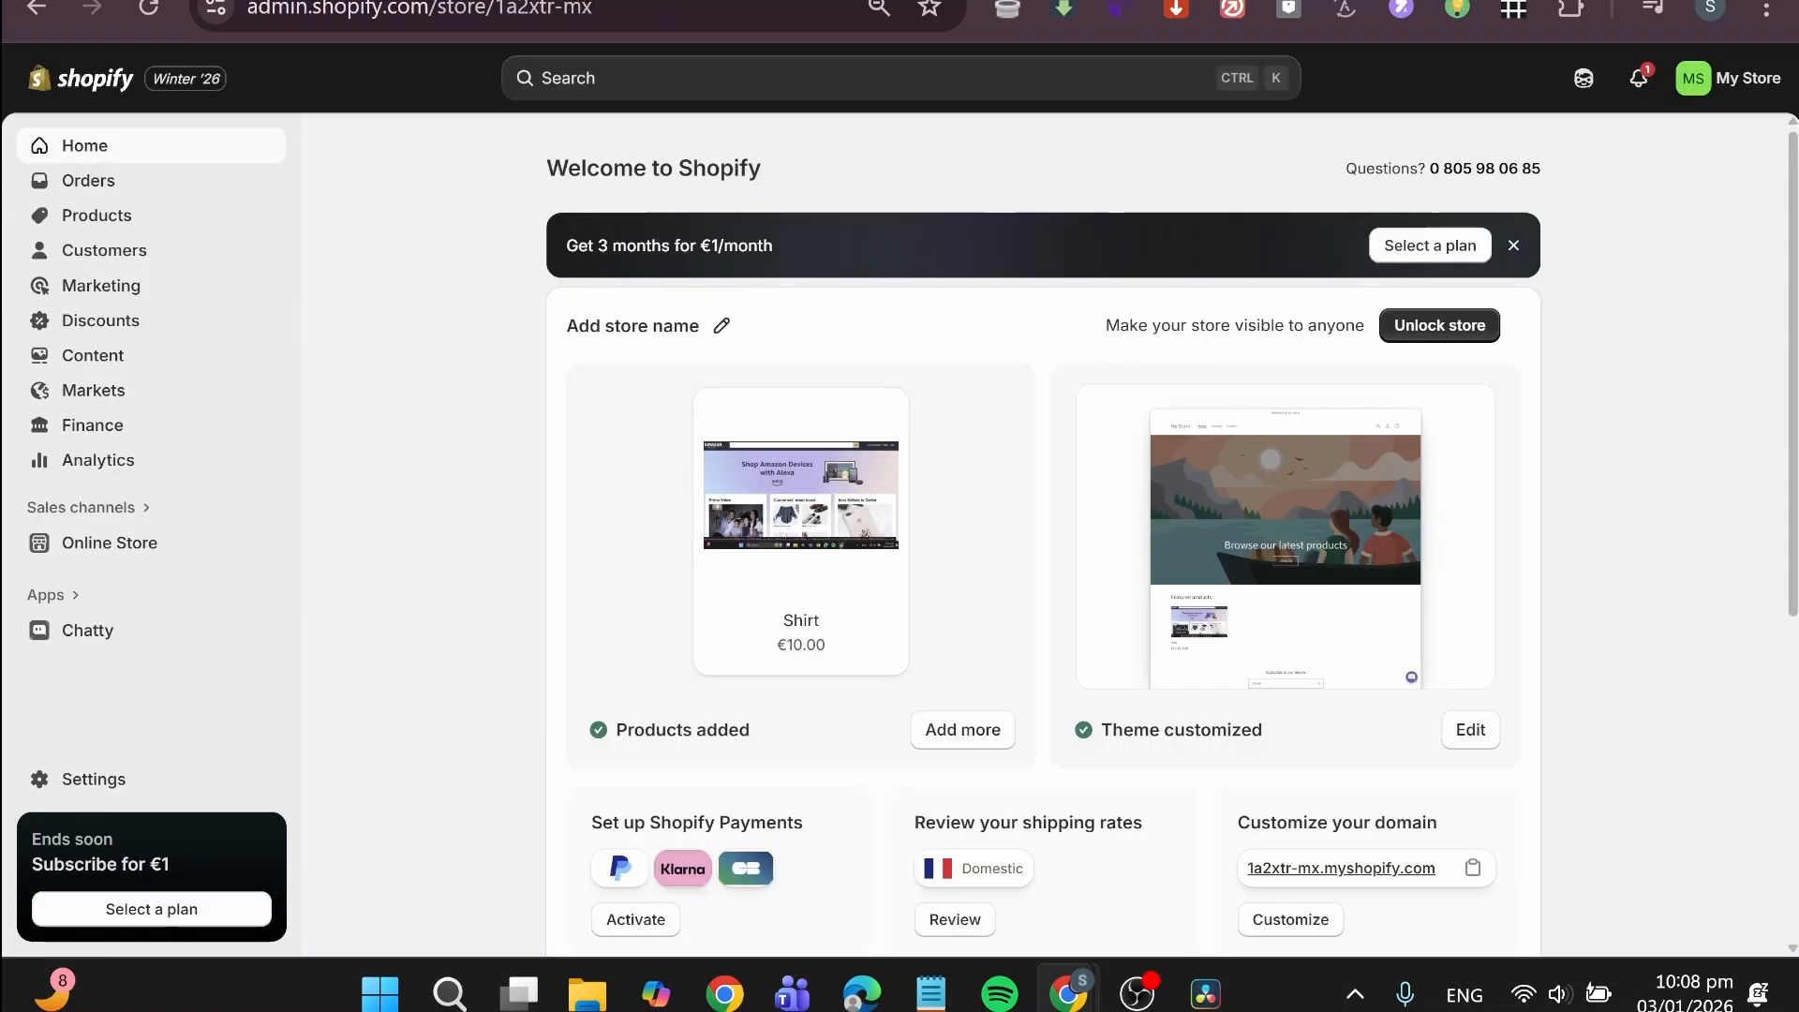